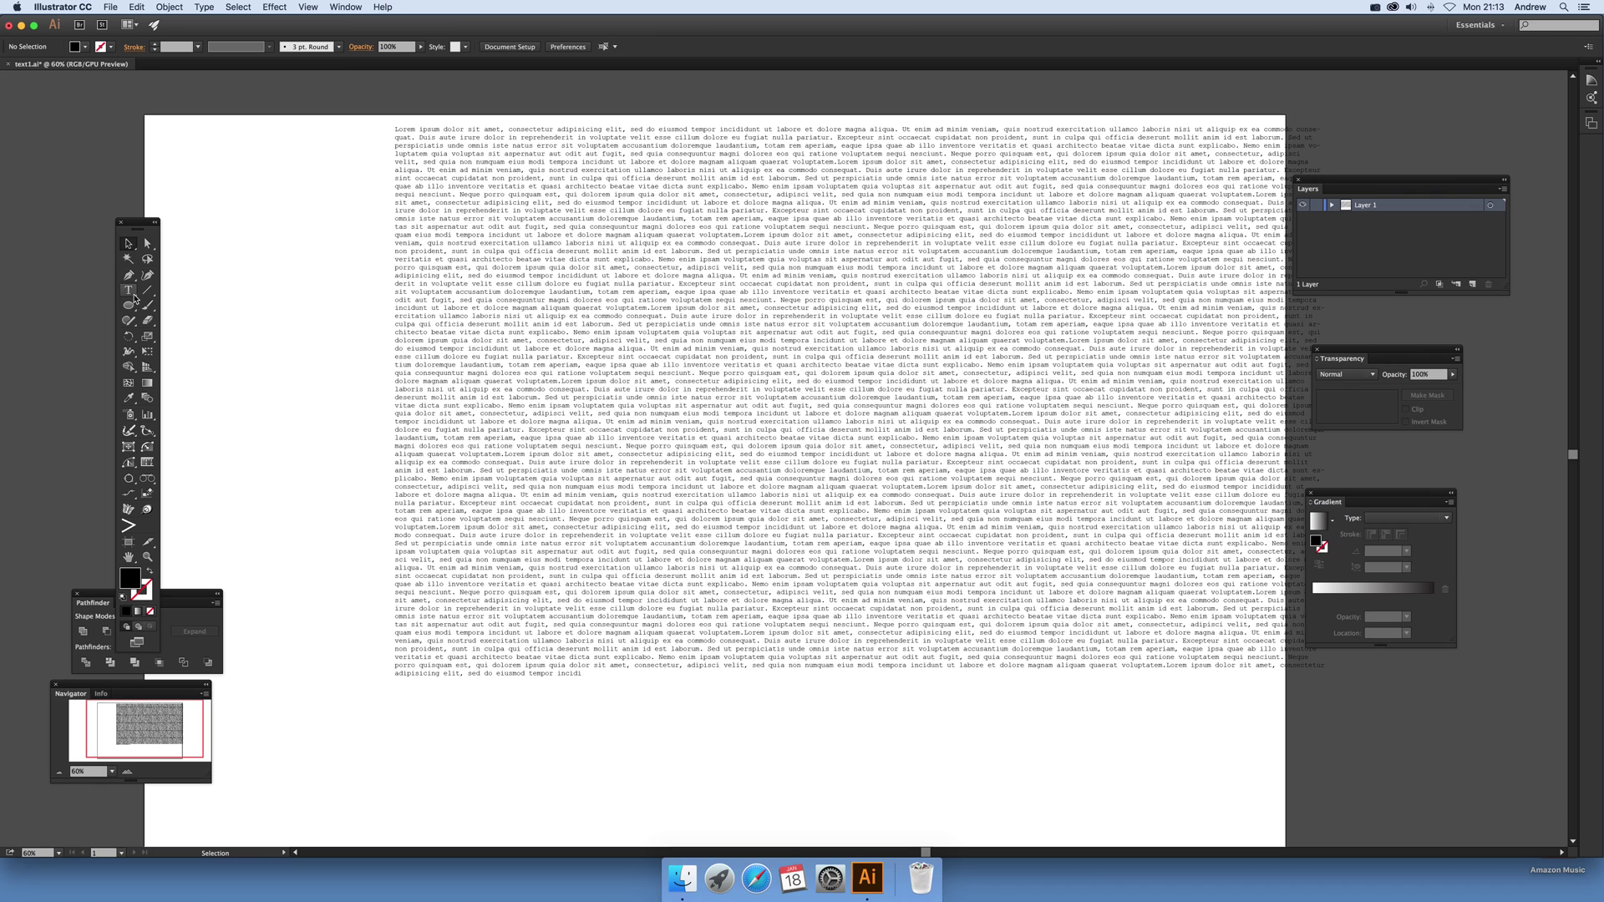
Draw a large circle over the text's left side and envelope the lorem ipsum text into it with Make with Top Object
{"action": "left_click", "coordinate": [128, 306]}
{"action": "left_click_drag", "start_coordinate": [237, 219], "coordinate": [591, 553]}
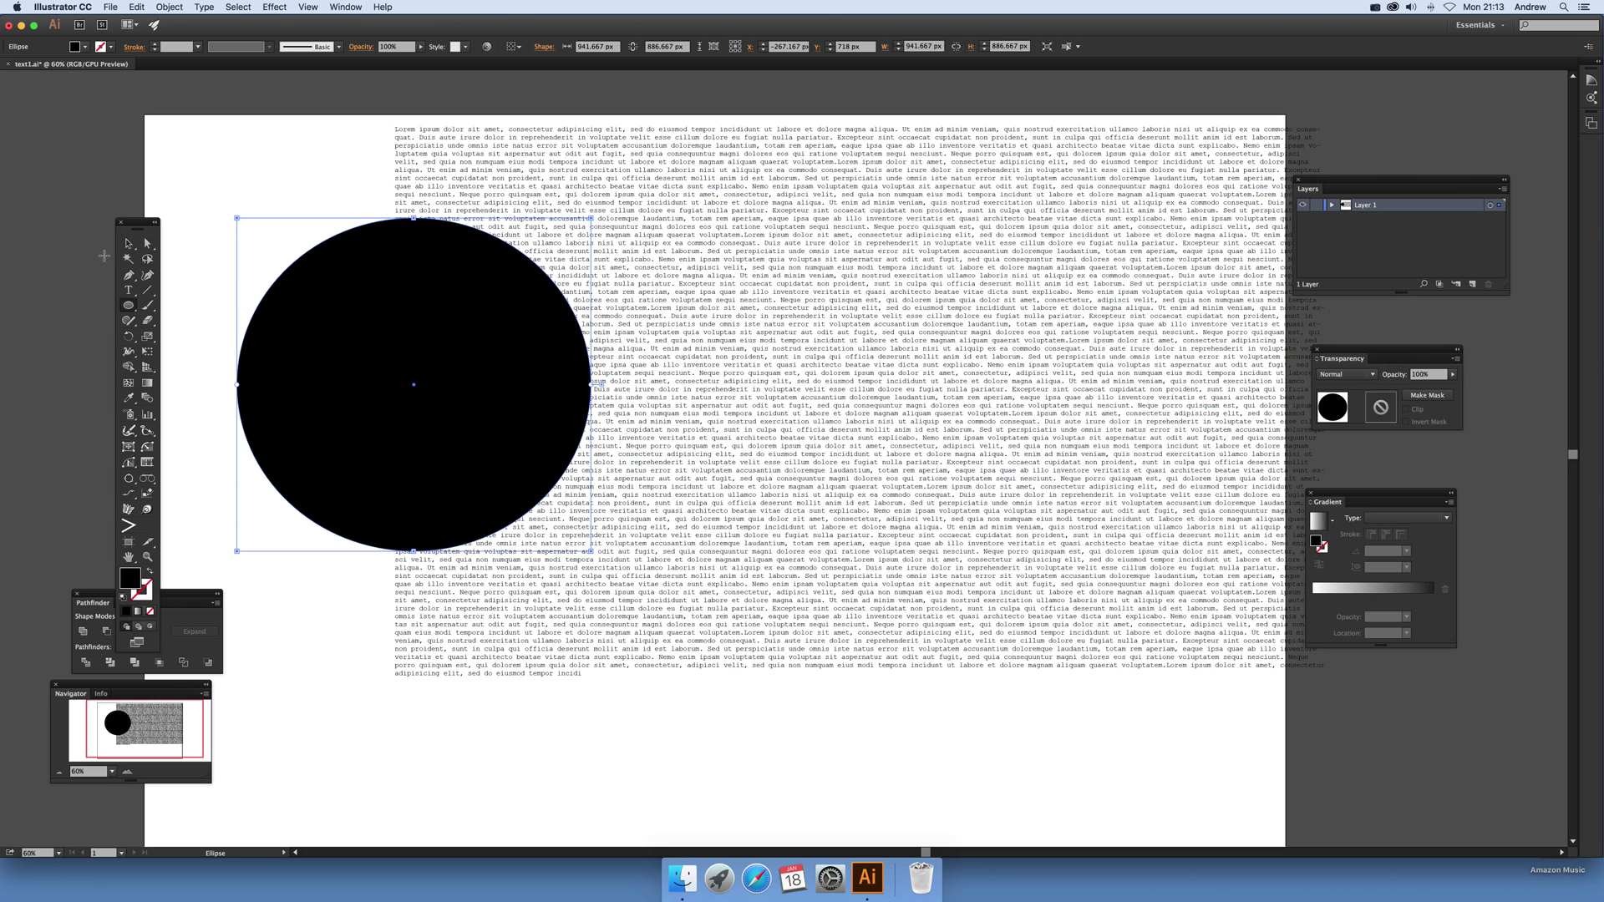
{"action": "left_click", "coordinate": [129, 243]}
{"action": "left_click_drag", "start_coordinate": [302, 113], "coordinate": [548, 351]}
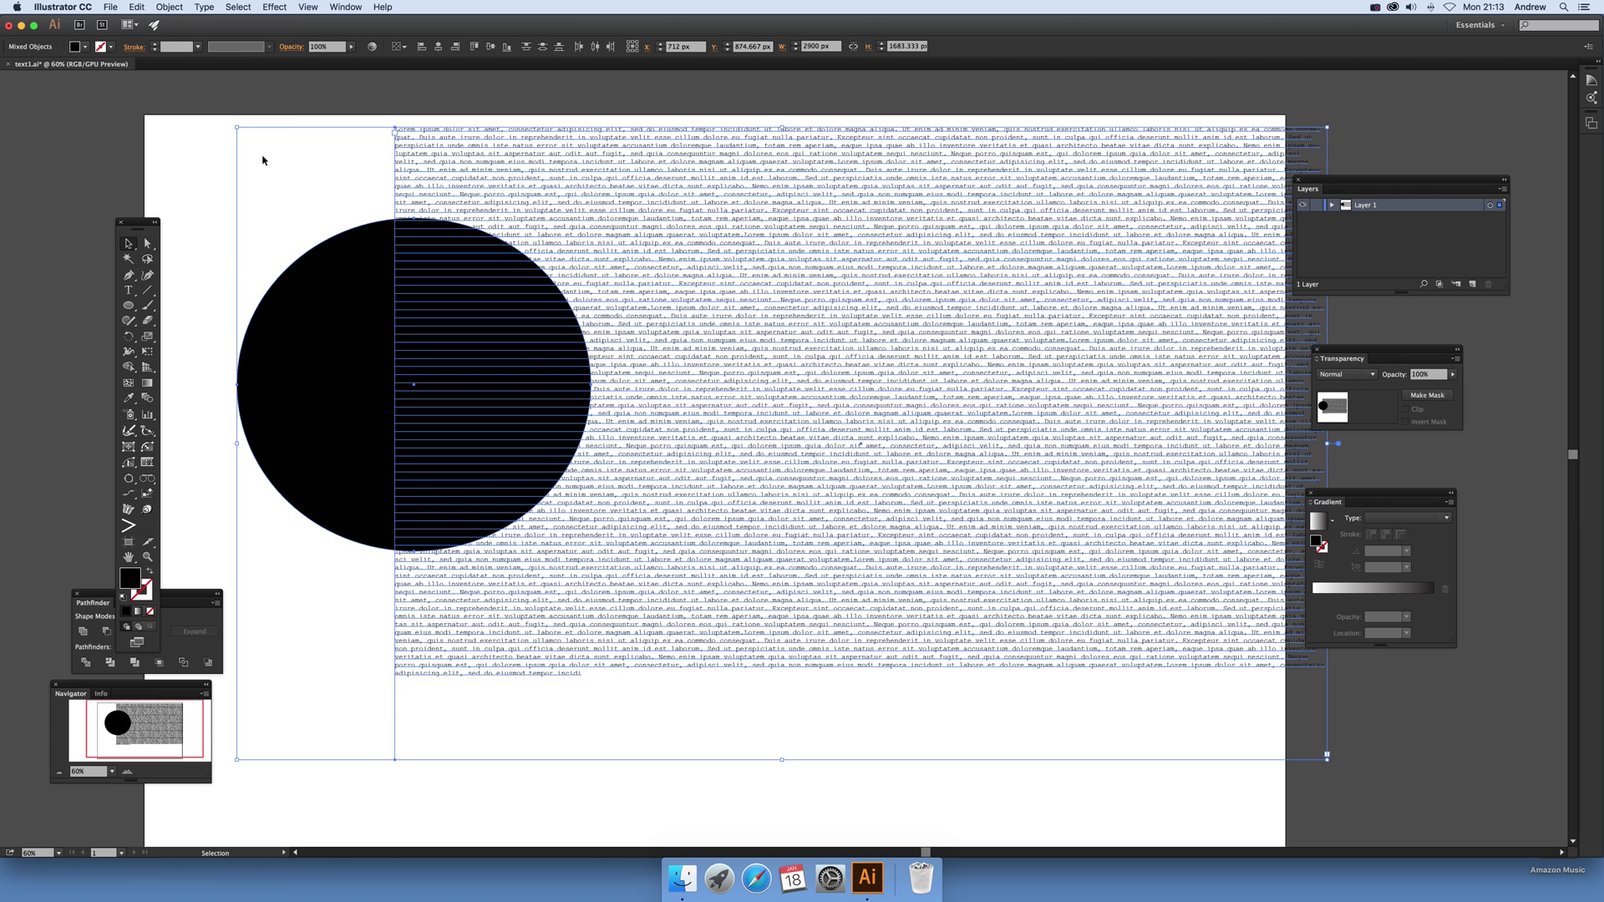
{"action": "left_click", "coordinate": [169, 6]}
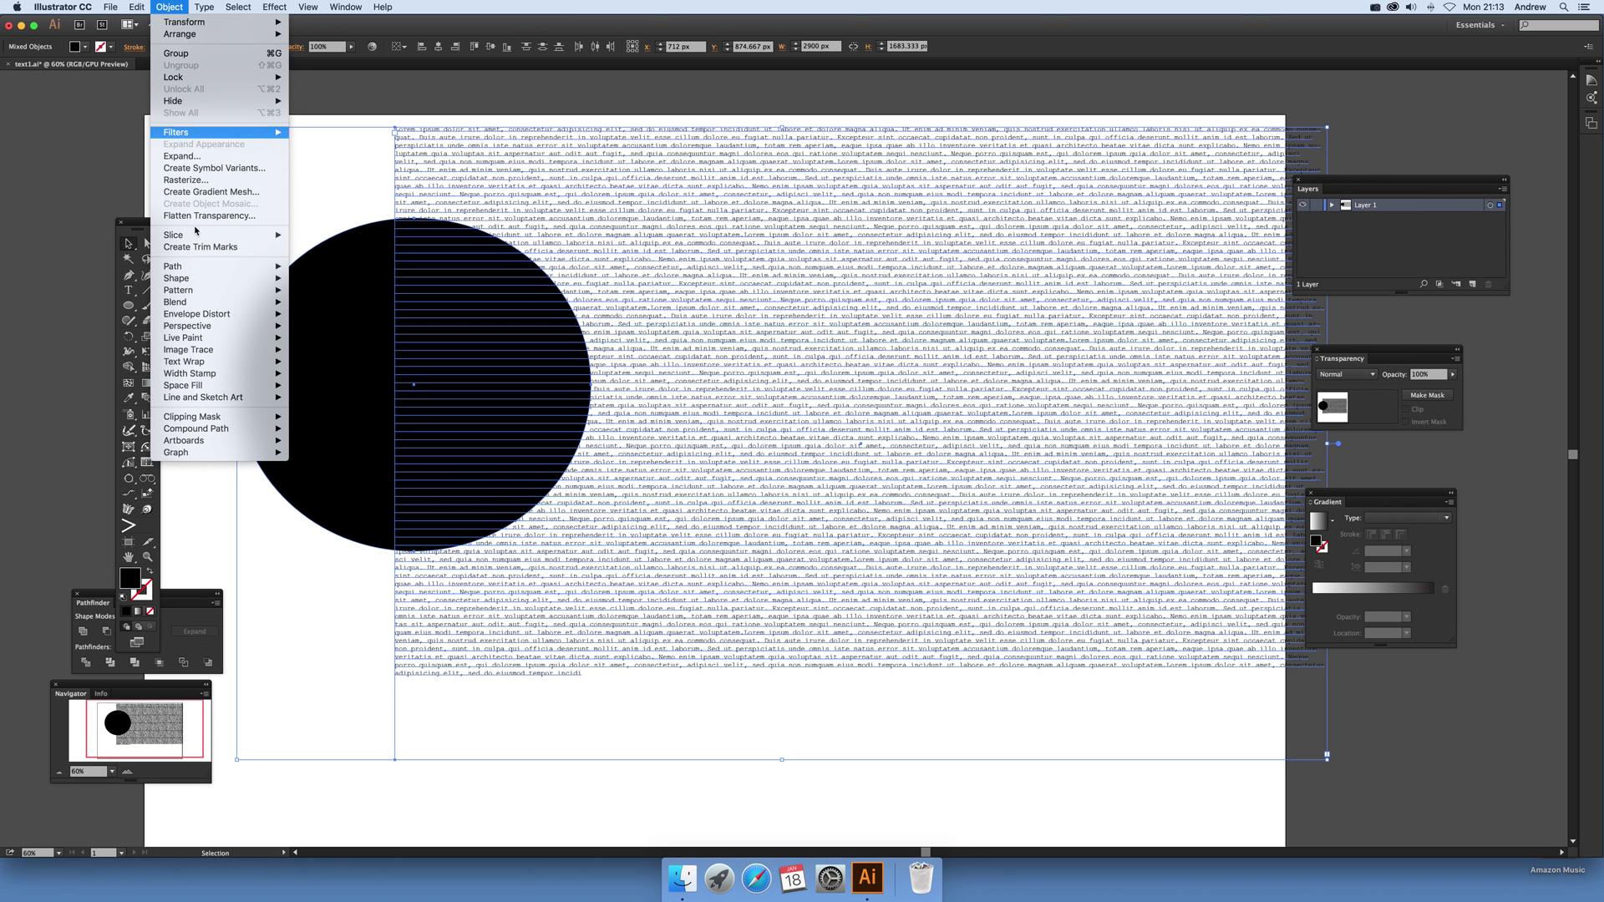
{"action": "mouse_move", "coordinate": [199, 318]}
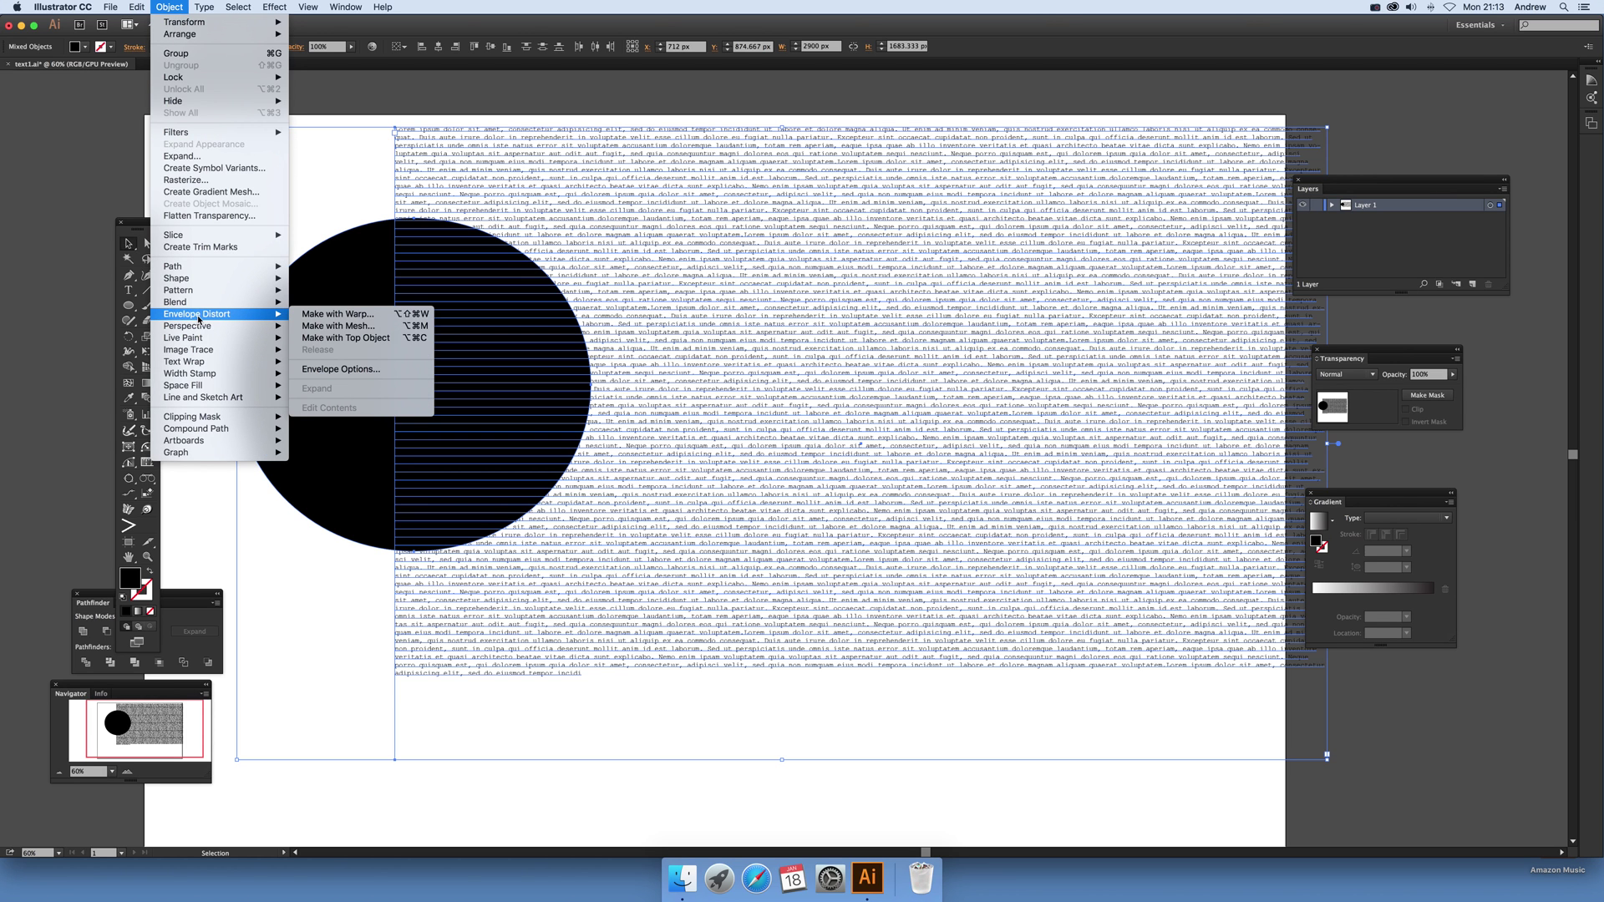
{"action": "left_click", "coordinate": [328, 339]}
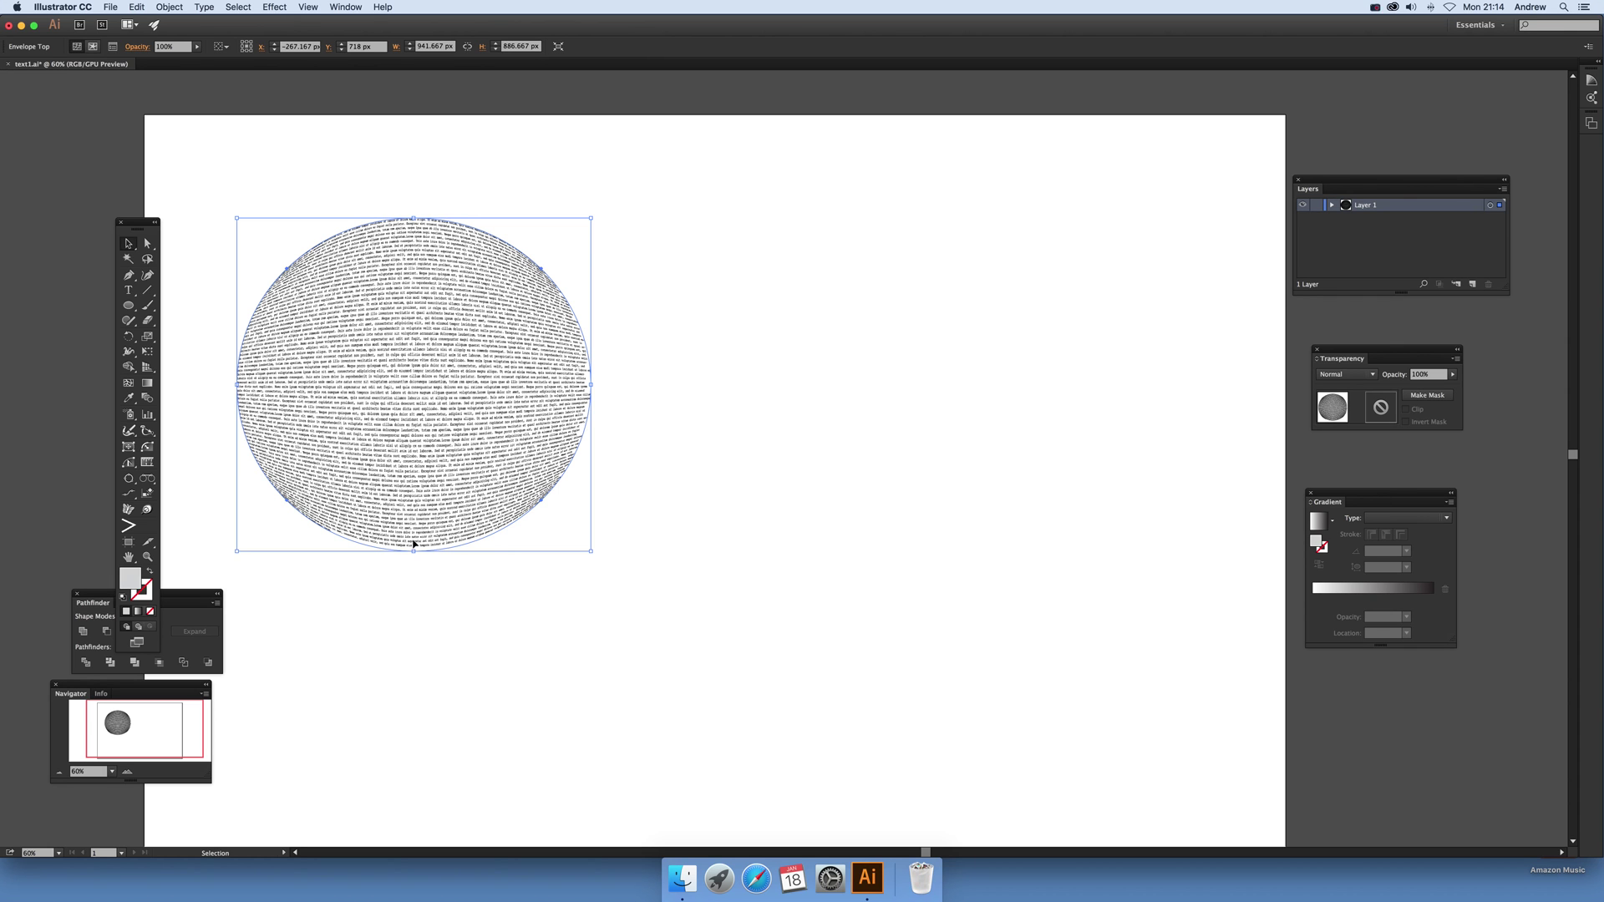
Undo the envelope distortion and move the black circle up and to the left
{"action": "left_click", "coordinate": [136, 6]}
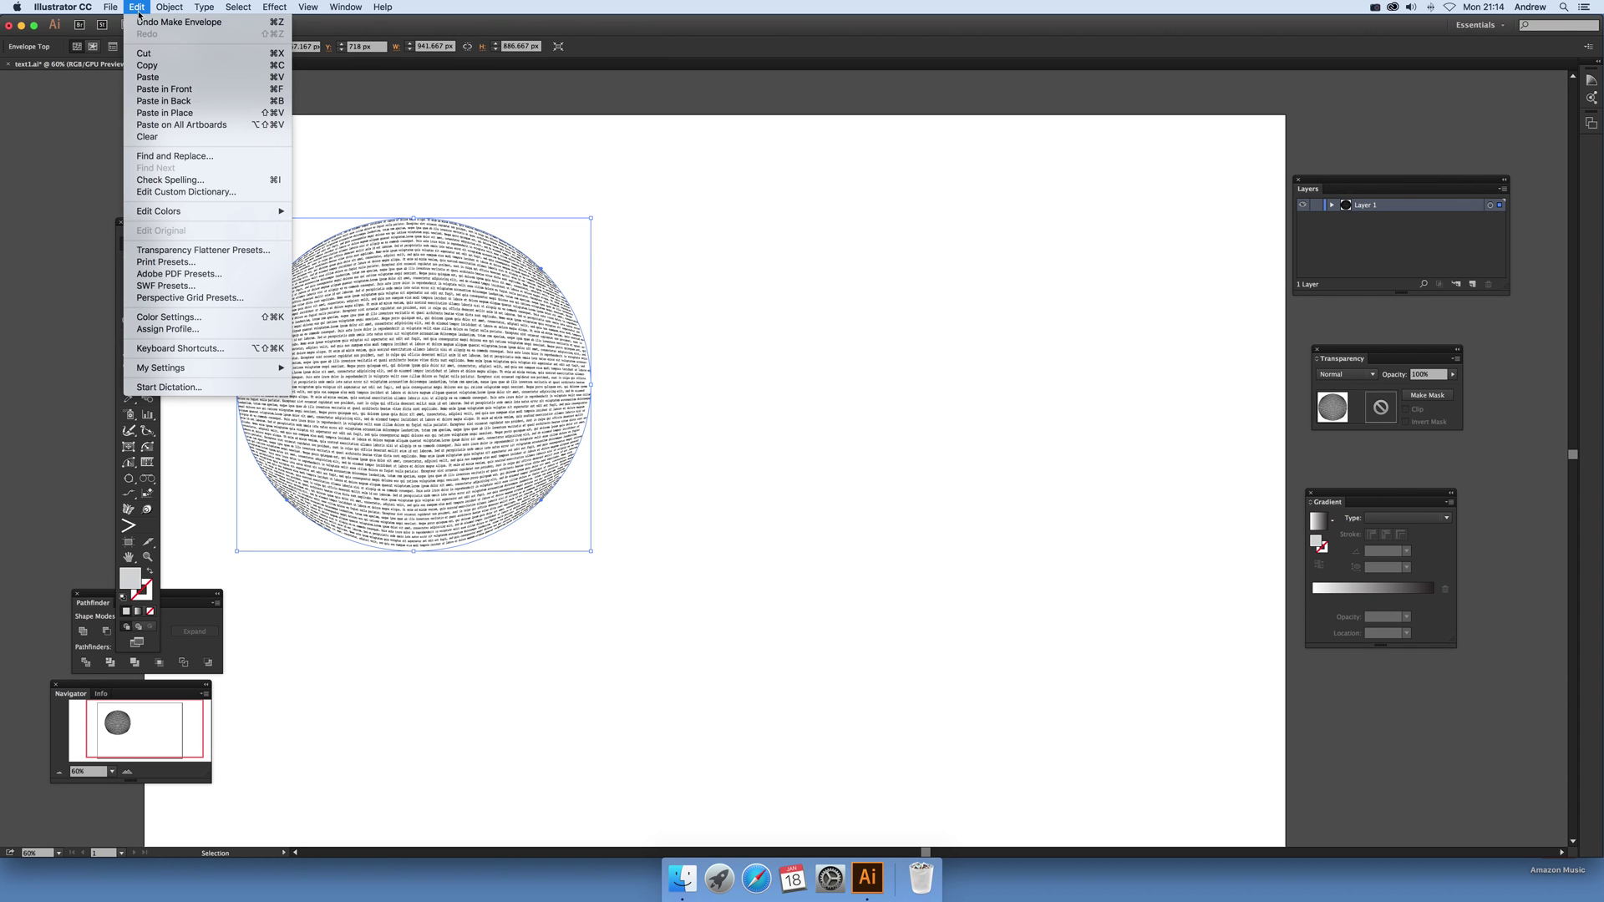
{"action": "left_click", "coordinate": [147, 24]}
{"action": "left_click", "coordinate": [236, 215]}
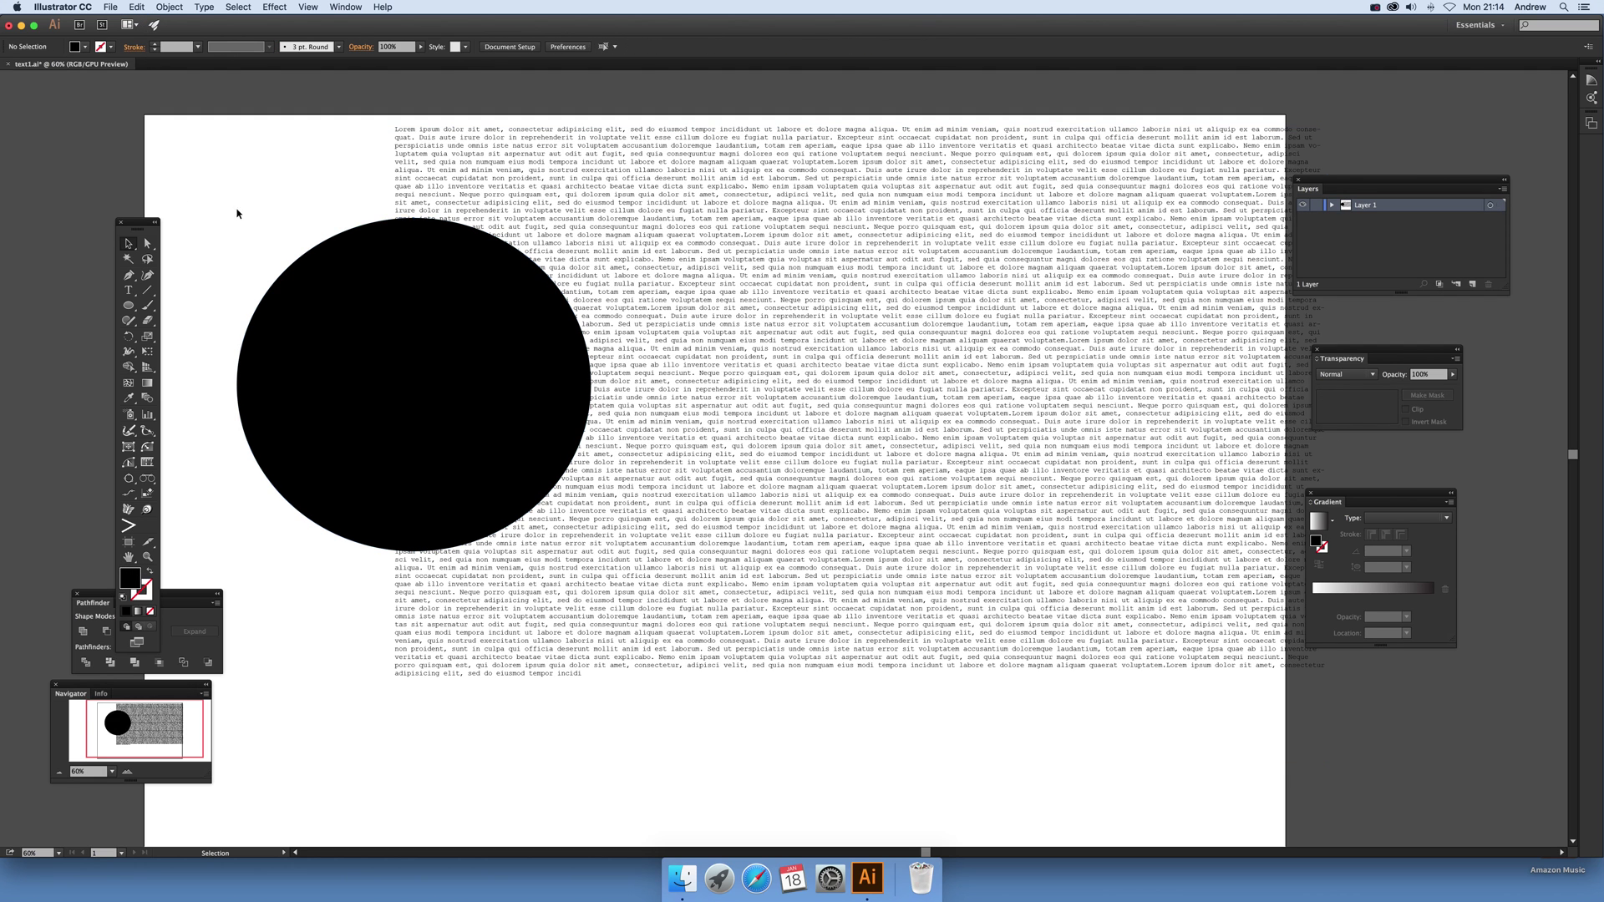
{"action": "left_click_drag", "start_coordinate": [317, 256], "coordinate": [248, 223]}
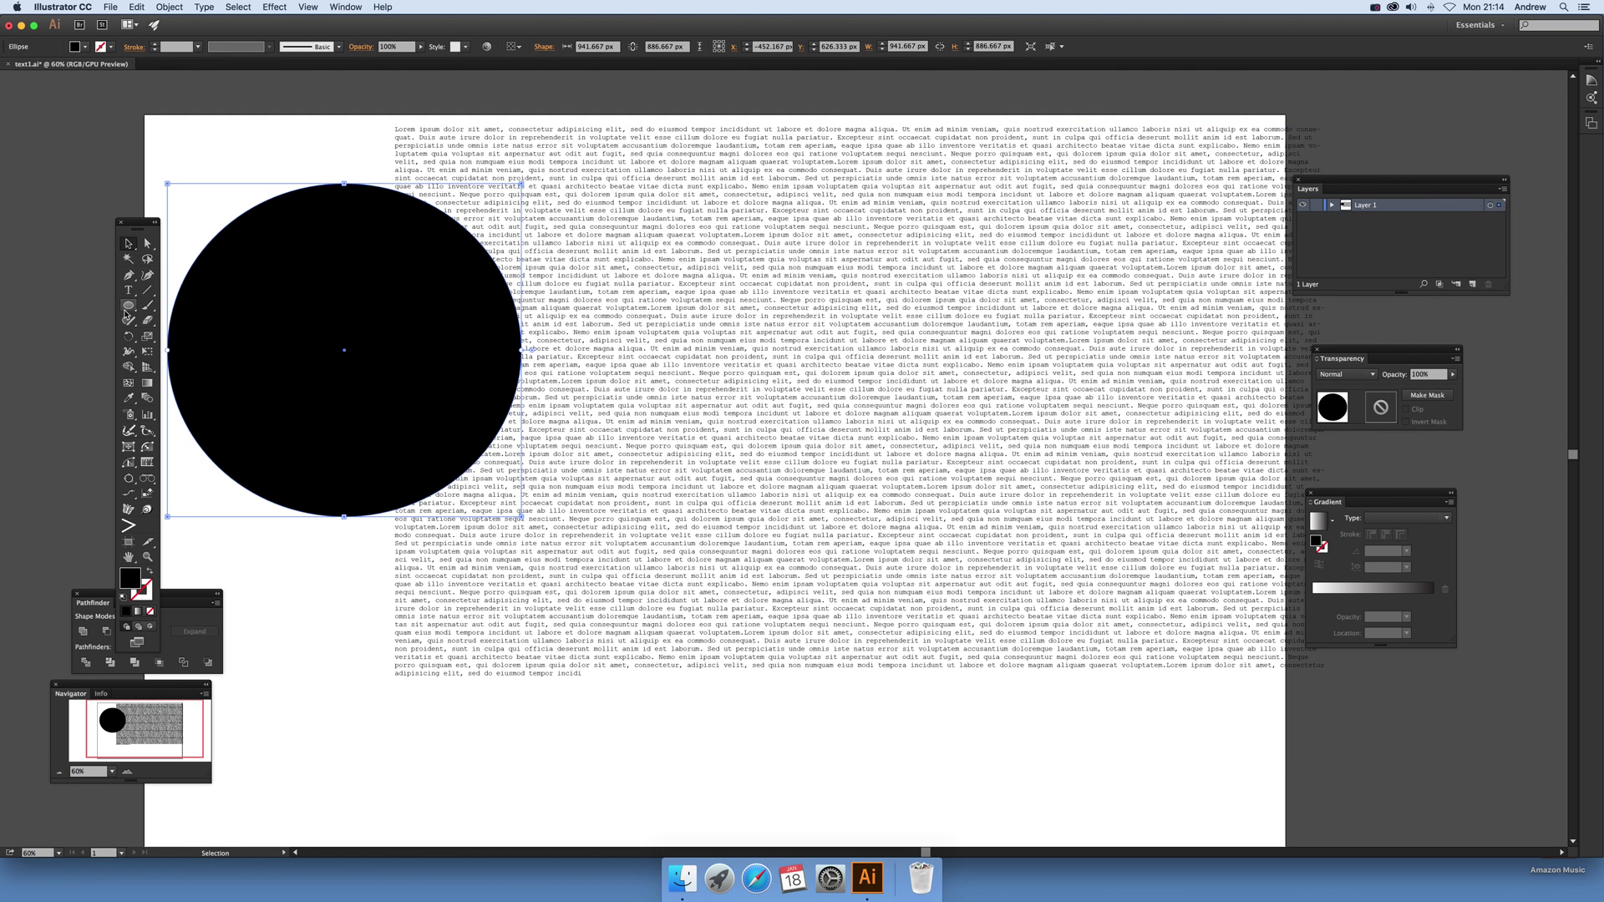
Draw a smaller inner circle and subtract it from the black circle with Minus Front to make a ring
{"action": "left_click", "coordinate": [128, 304]}
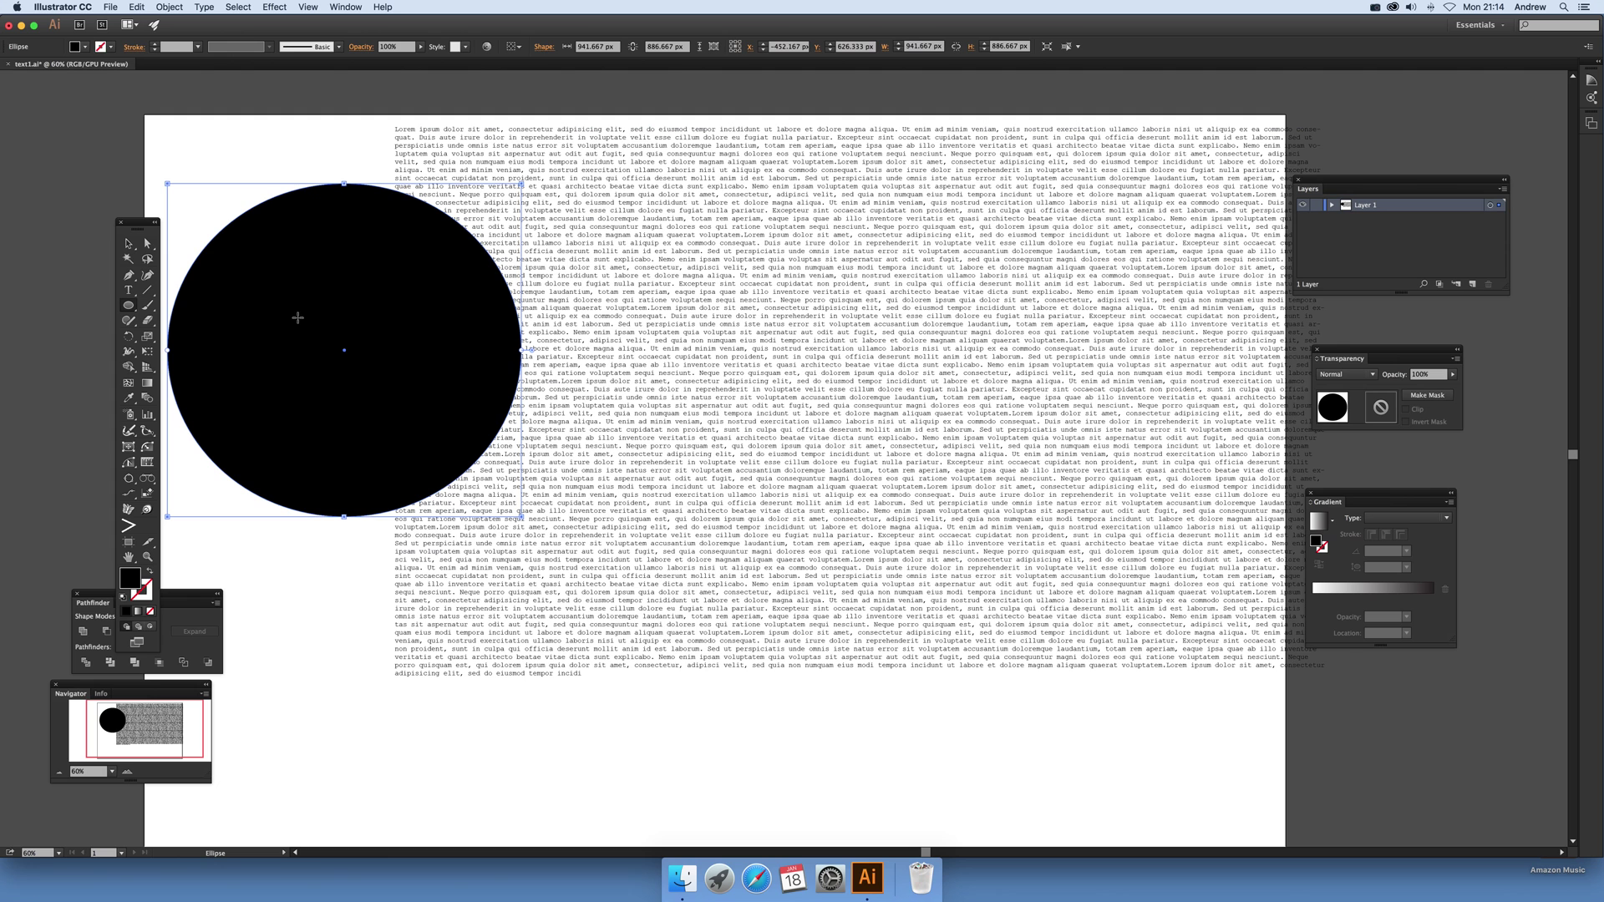
{"action": "left_click_drag", "start_coordinate": [281, 301], "coordinate": [396, 404]}
{"action": "left_click", "coordinate": [130, 244]}
{"action": "left_click", "coordinate": [344, 352], "text": "shift"}
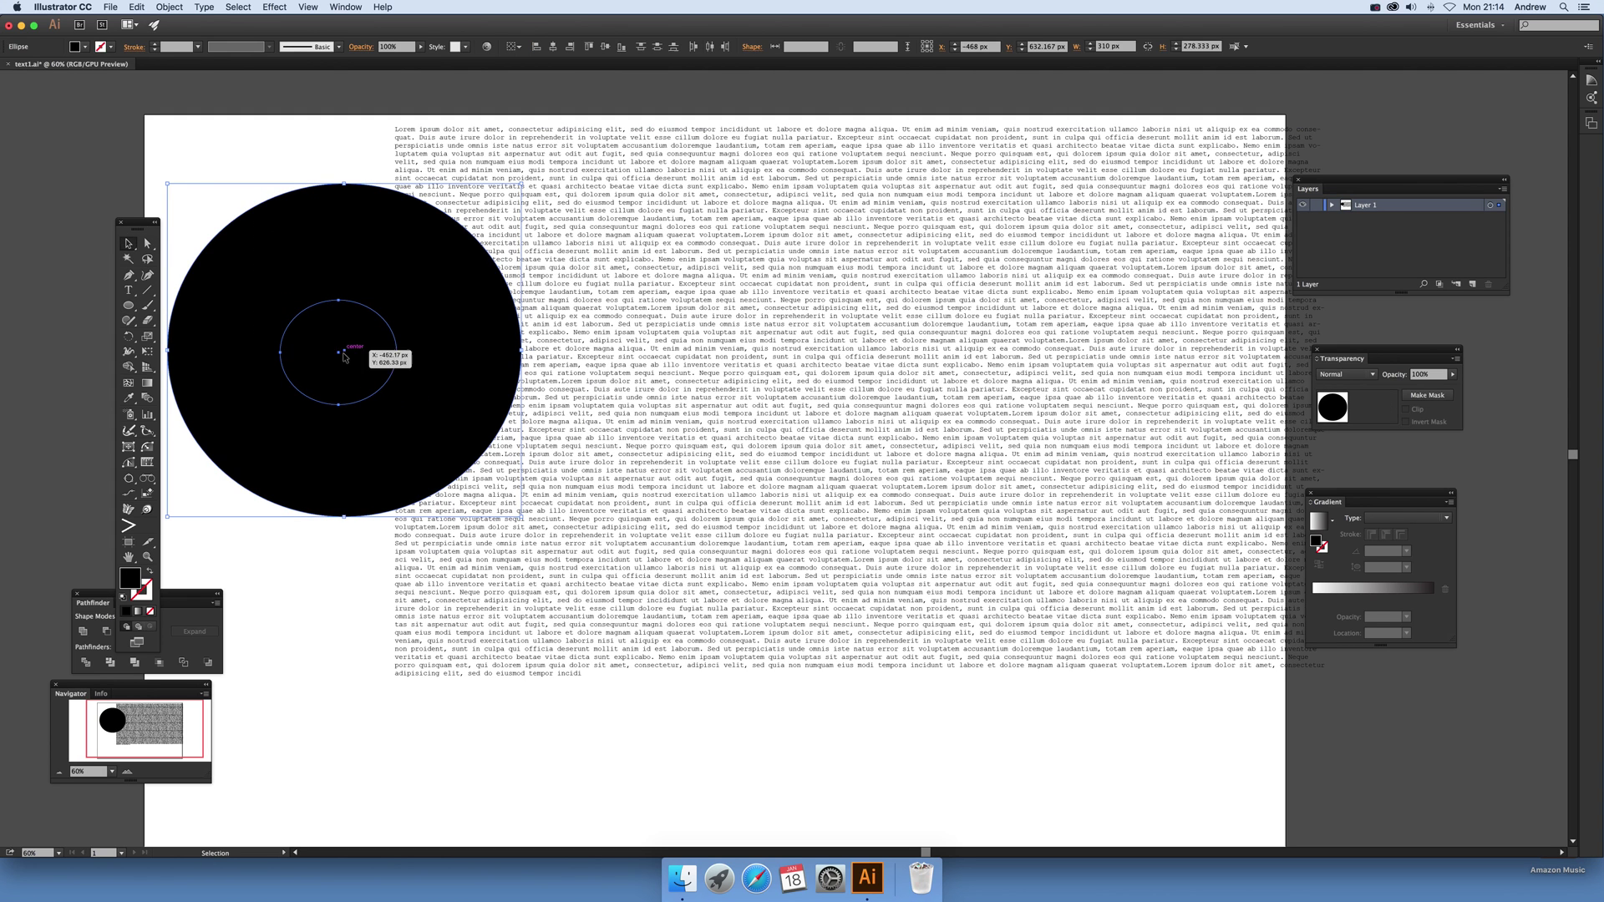
{"action": "left_click", "coordinate": [106, 632]}
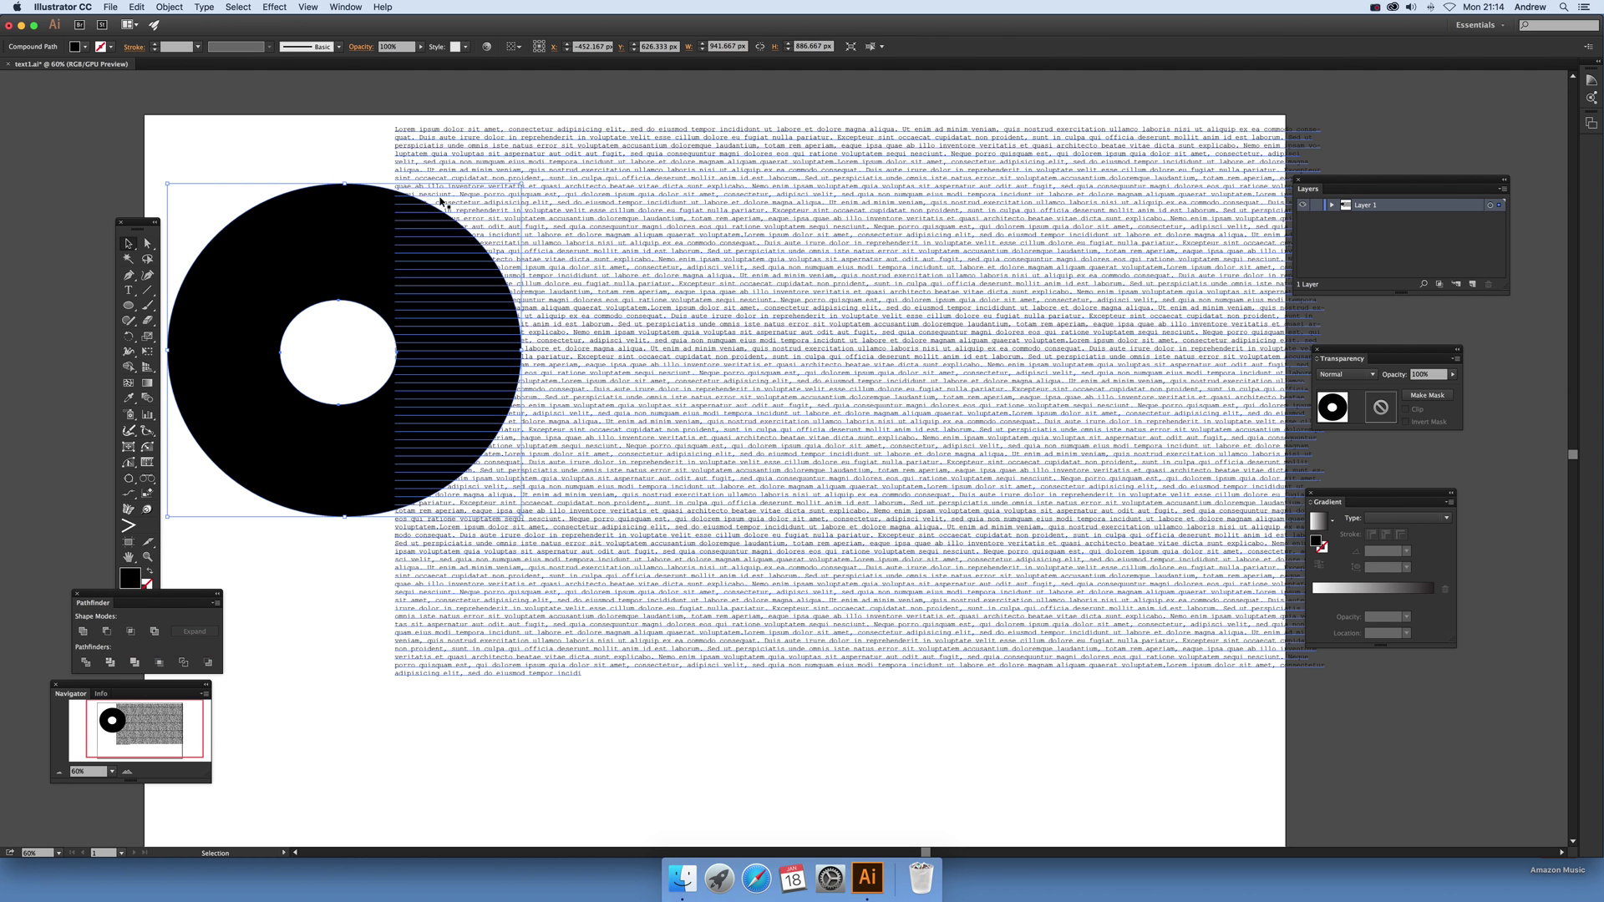
Try enveloping the text into the ring with Make with Top Object and dismiss the error alert
{"action": "left_click", "coordinate": [527, 299], "text": "shift"}
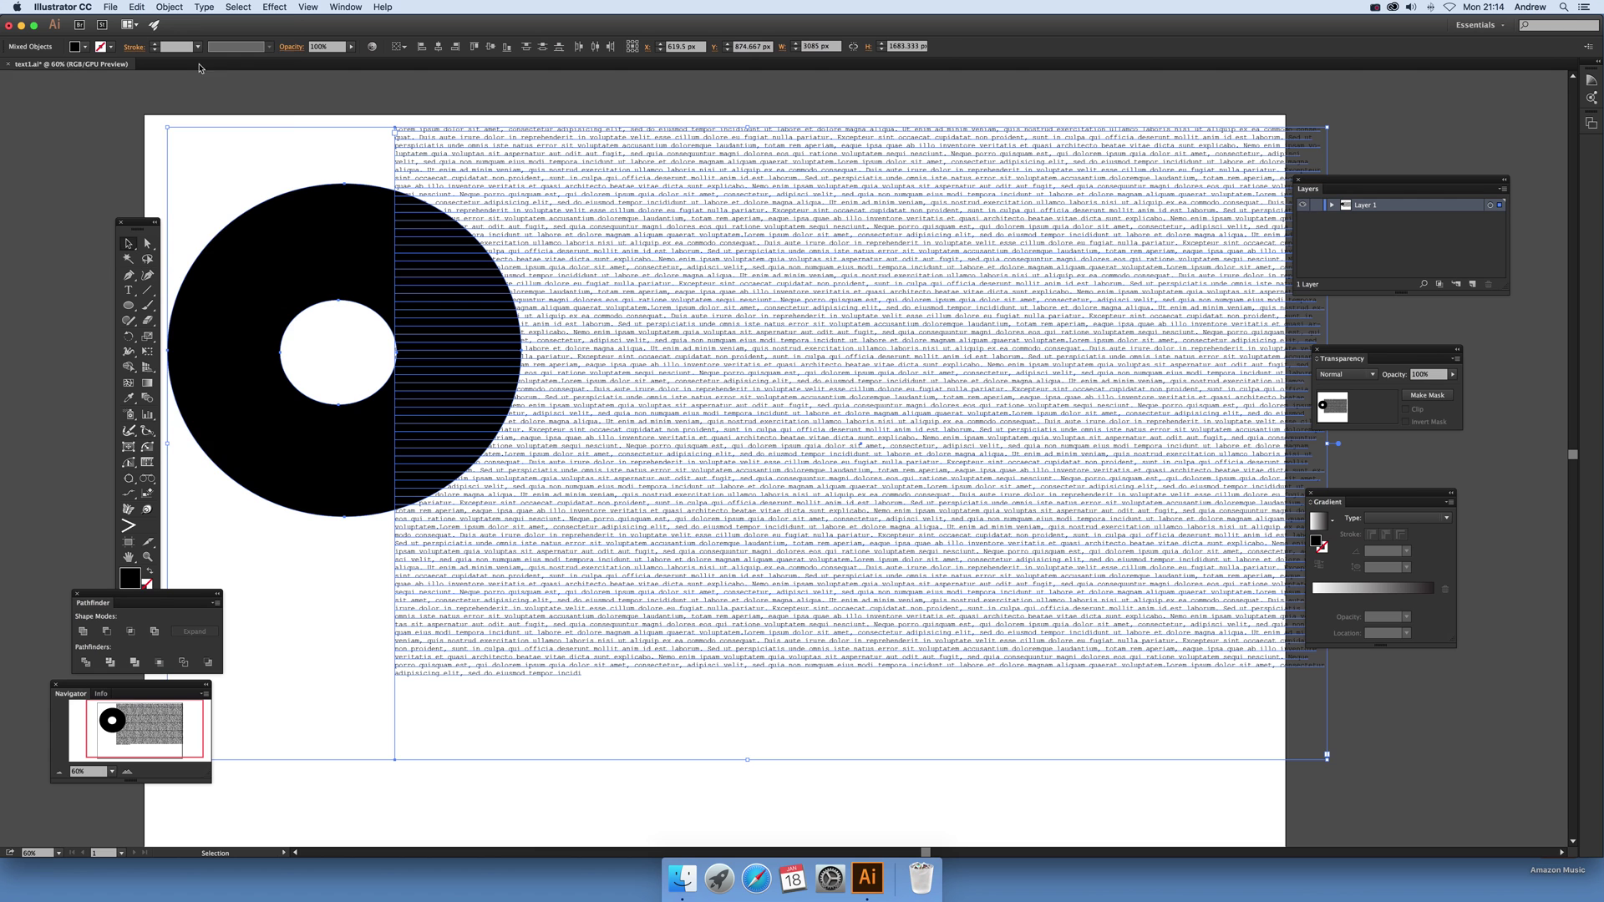
{"action": "left_click", "coordinate": [167, 7]}
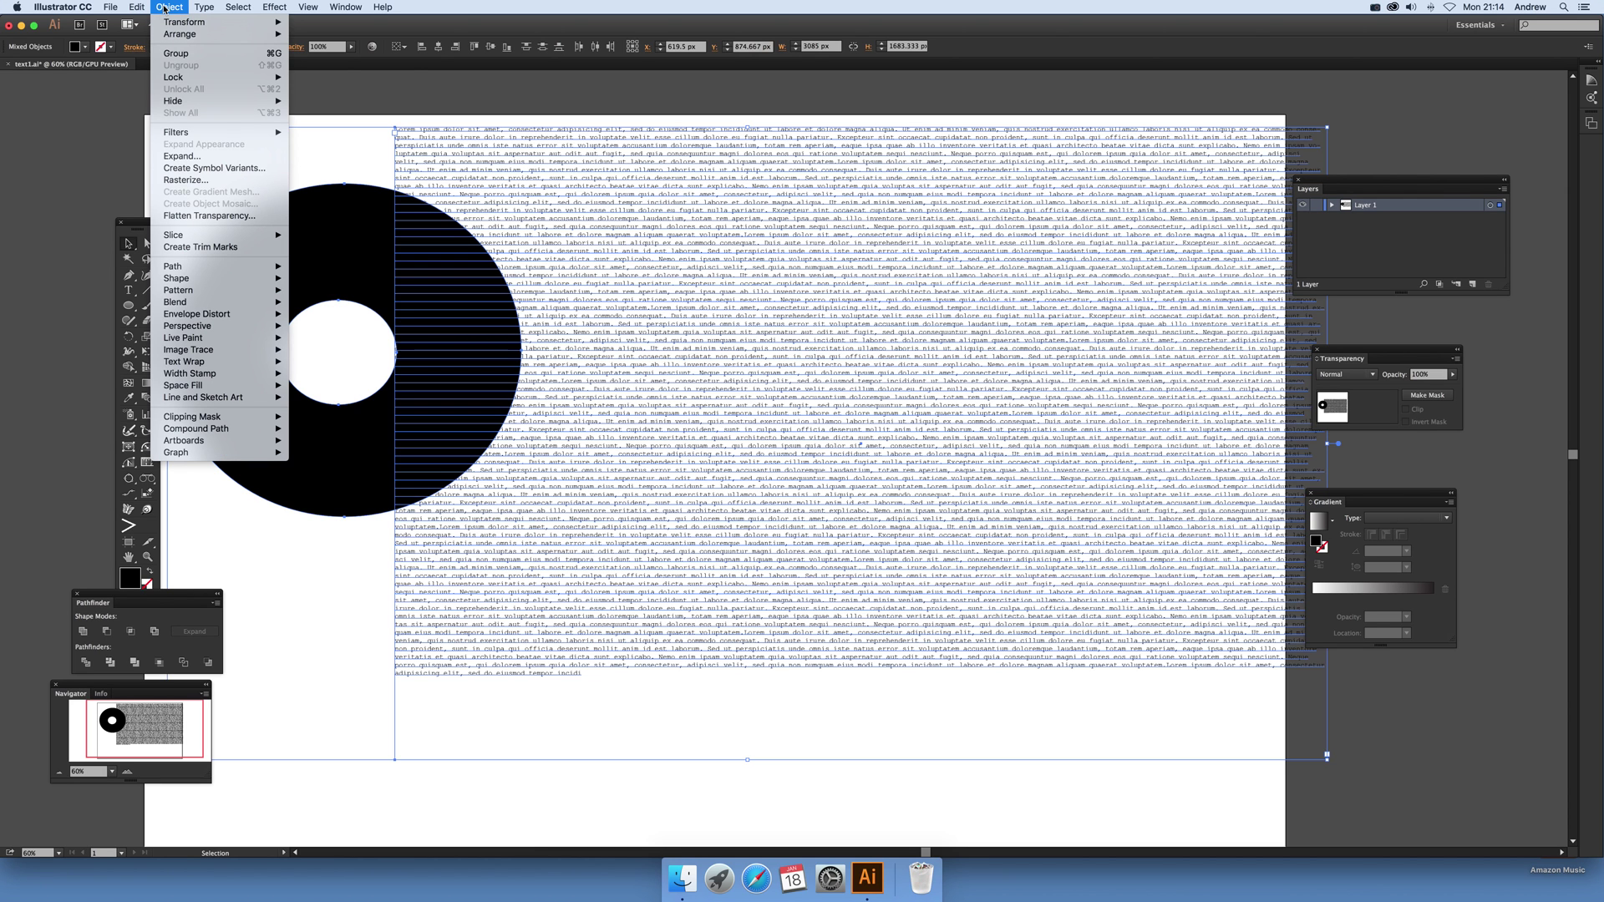
{"action": "mouse_move", "coordinate": [200, 314]}
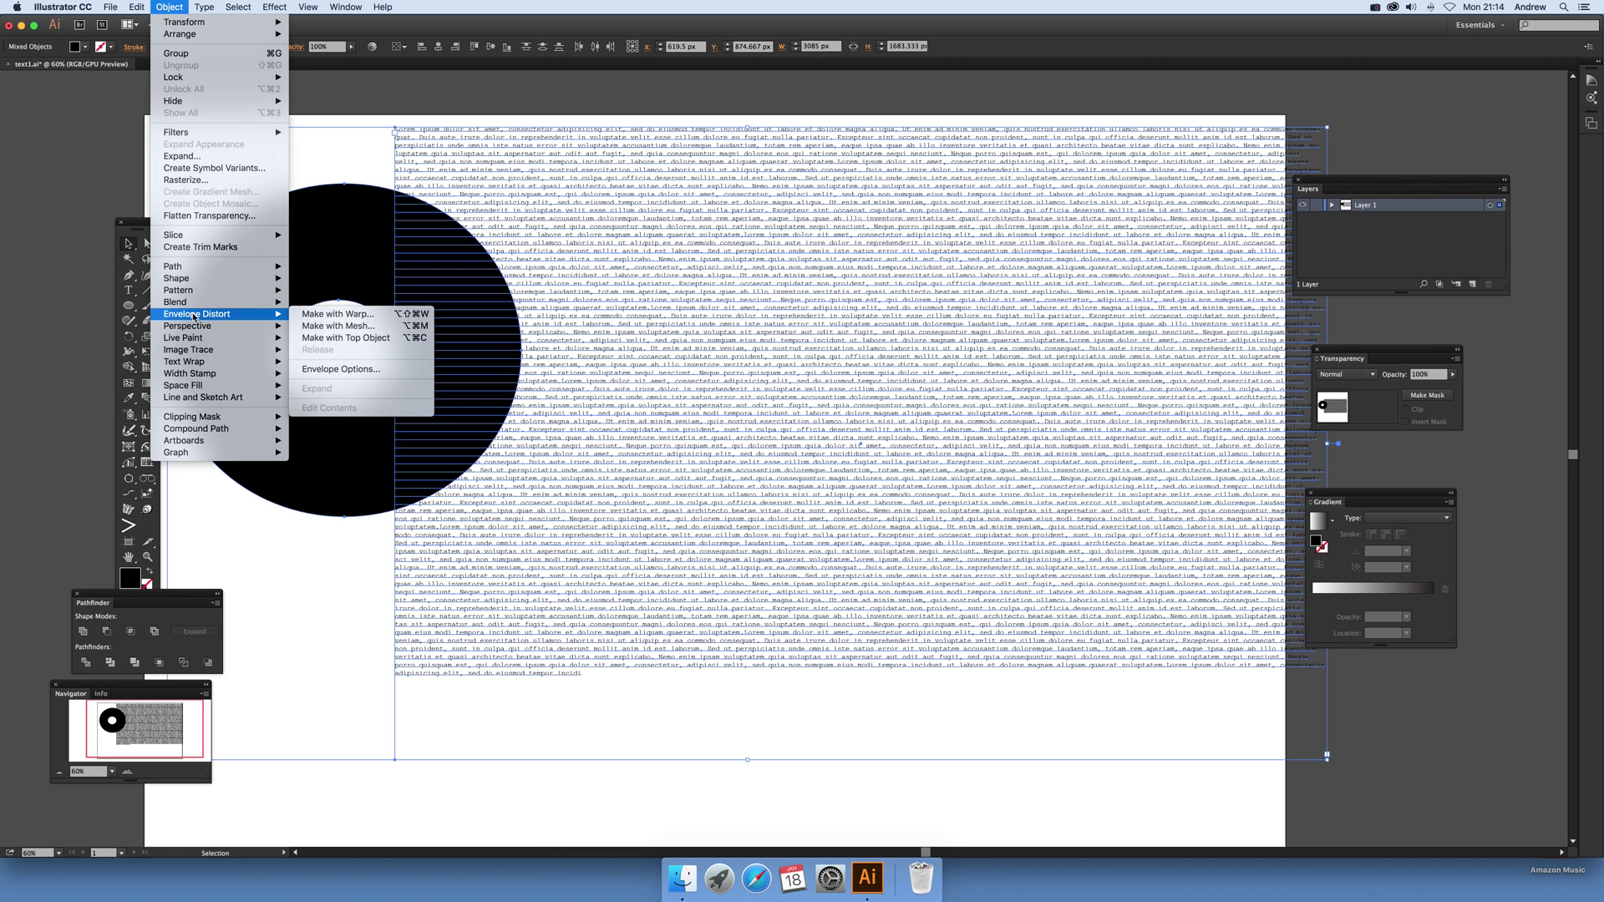
{"action": "left_click", "coordinate": [324, 340]}
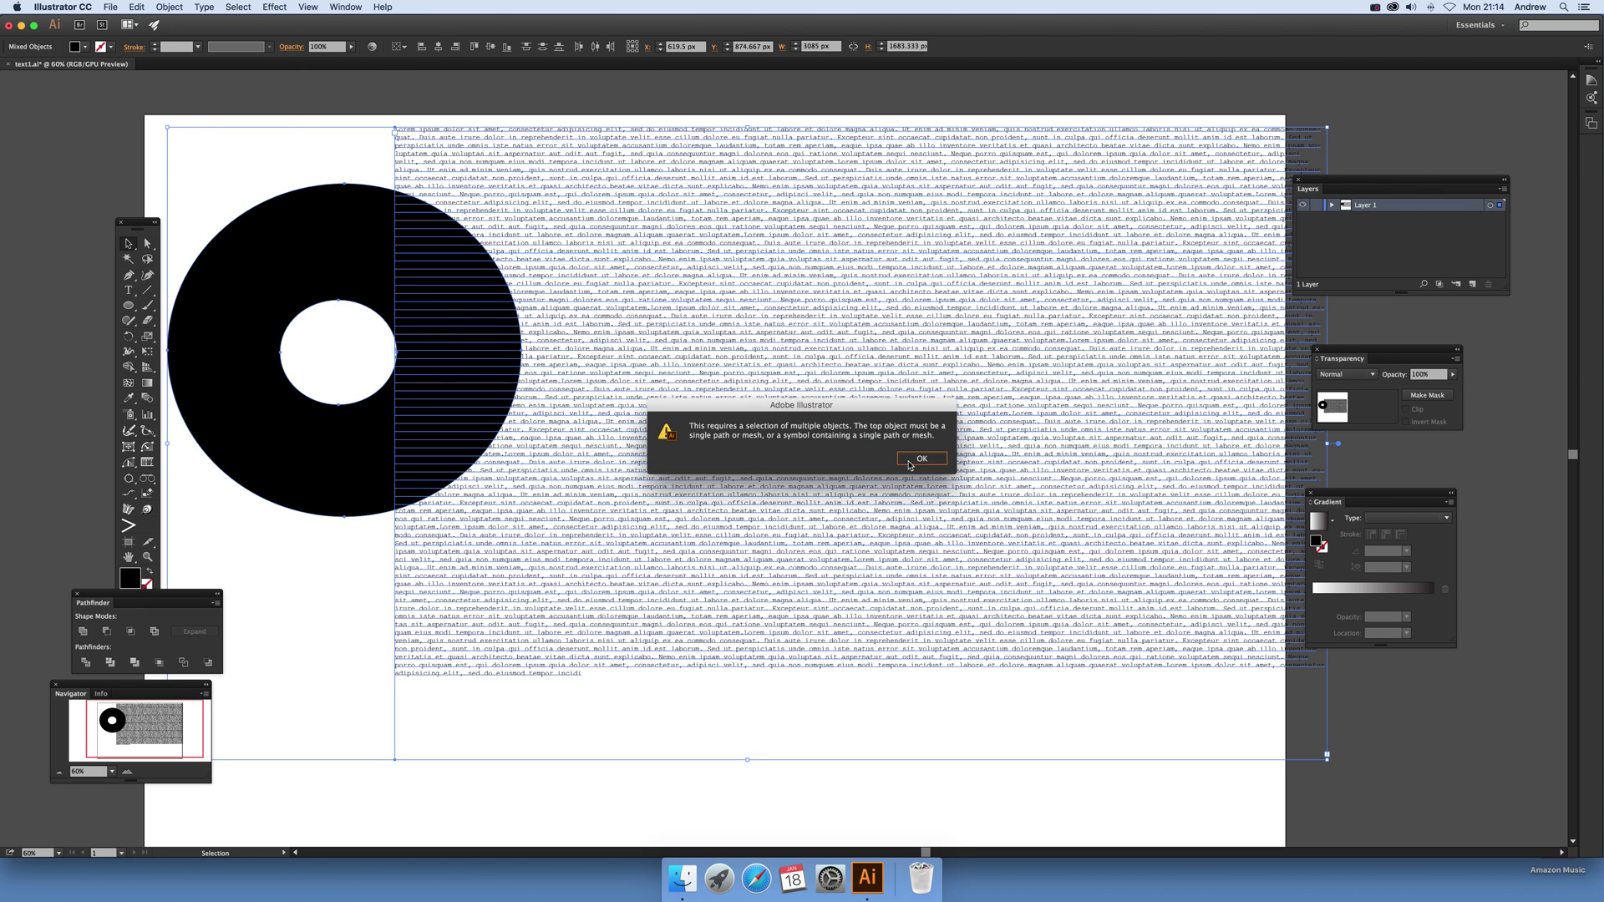
{"action": "left_click", "coordinate": [917, 461]}
Undo the ring subtraction and delete the large black circle
{"action": "left_click", "coordinate": [136, 7]}
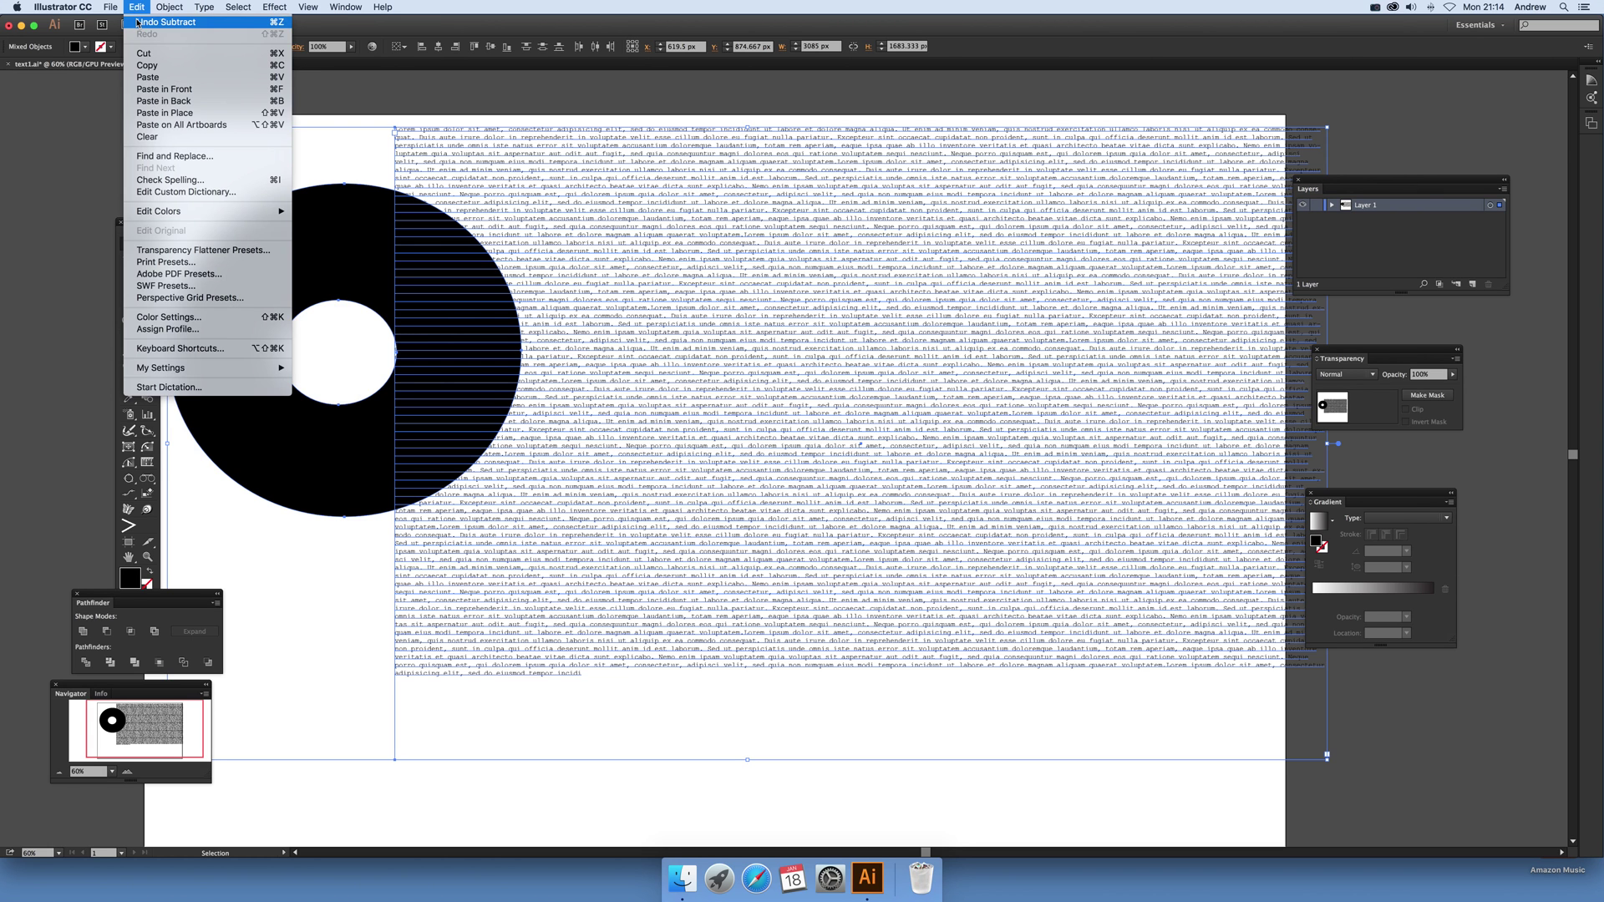
{"action": "left_click", "coordinate": [249, 112]}
{"action": "left_click", "coordinate": [249, 112]}
{"action": "left_click", "coordinate": [329, 231]}
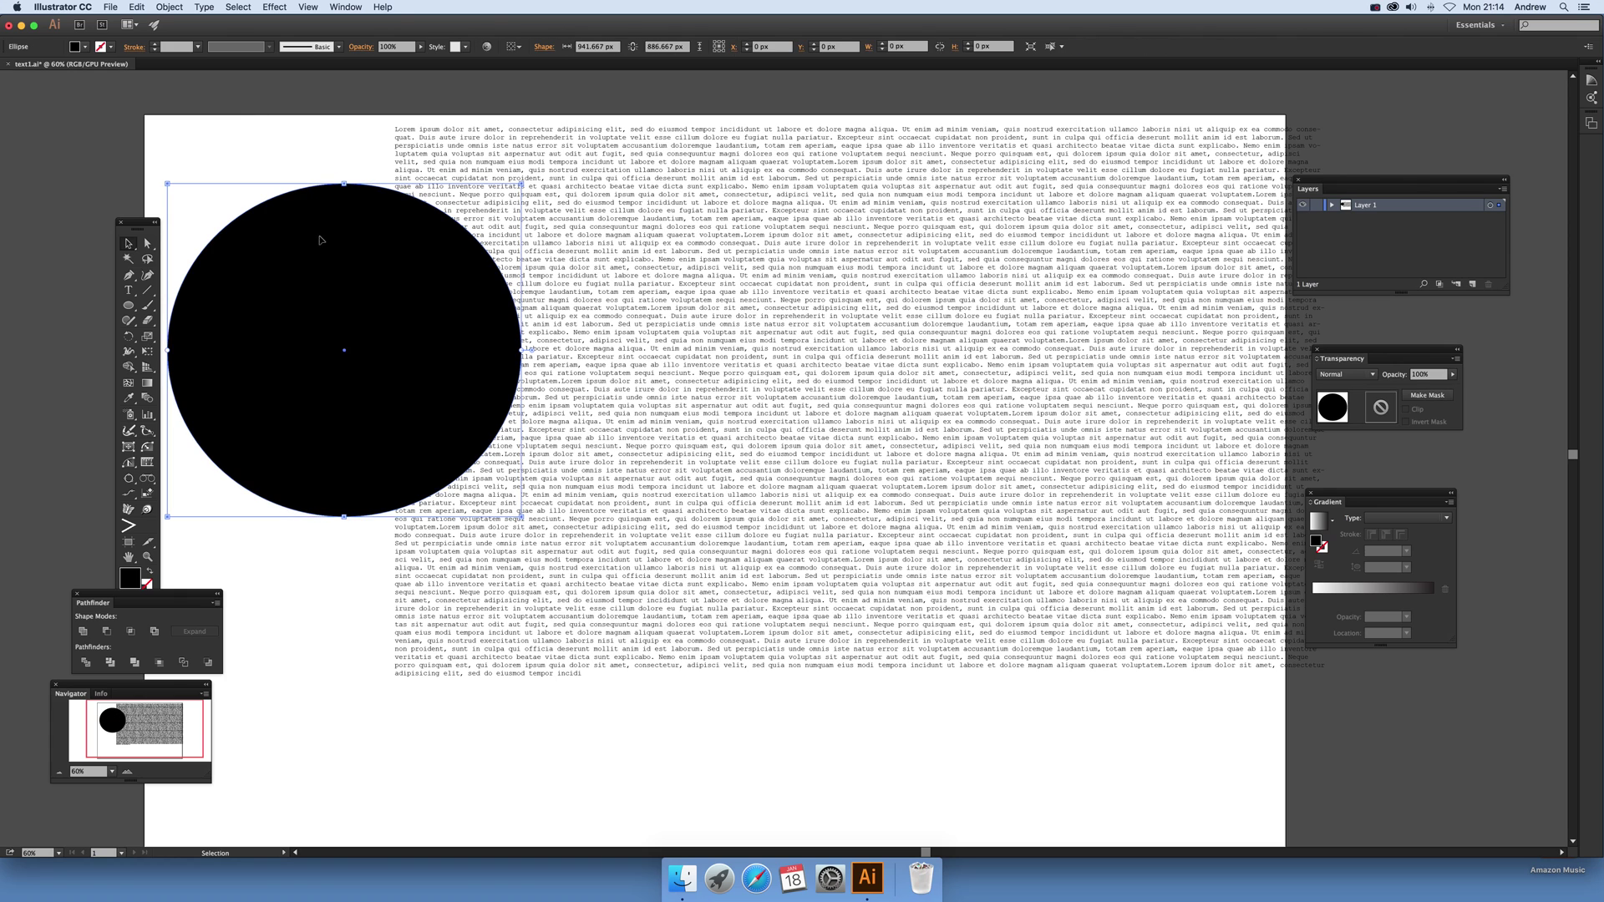
{"action": "key", "text": "Delete"}
Delete the remaining small circle and move the text block about 155 px right
{"action": "left_click", "coordinate": [345, 323]}
{"action": "key", "text": "Delete"}
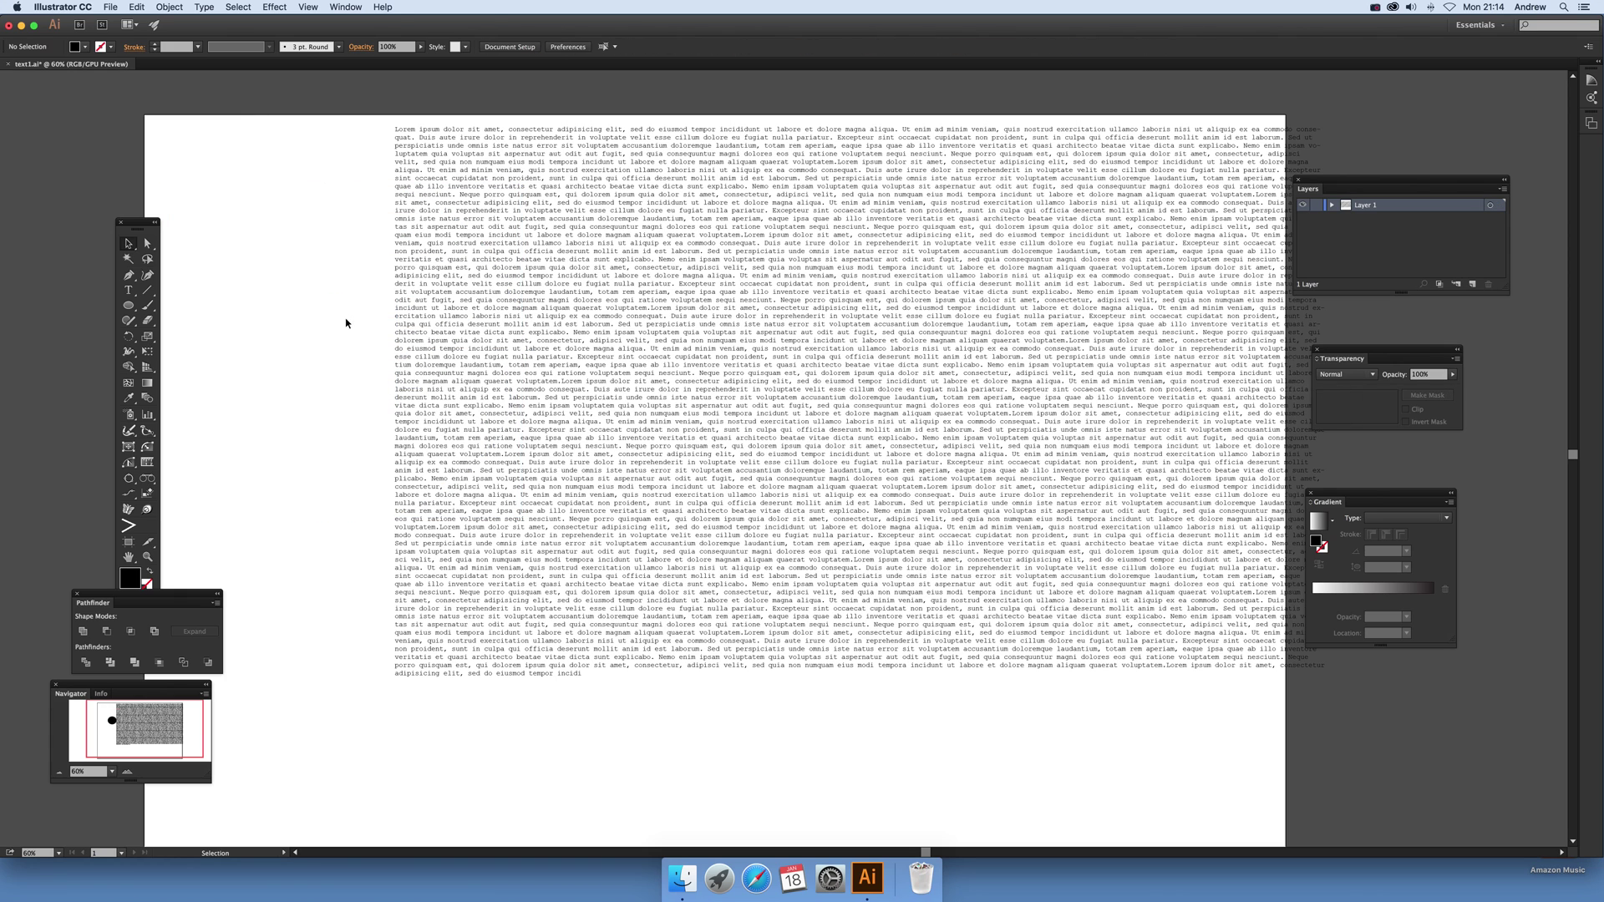
{"action": "left_click_drag", "start_coordinate": [598, 236], "coordinate": [726, 224]}
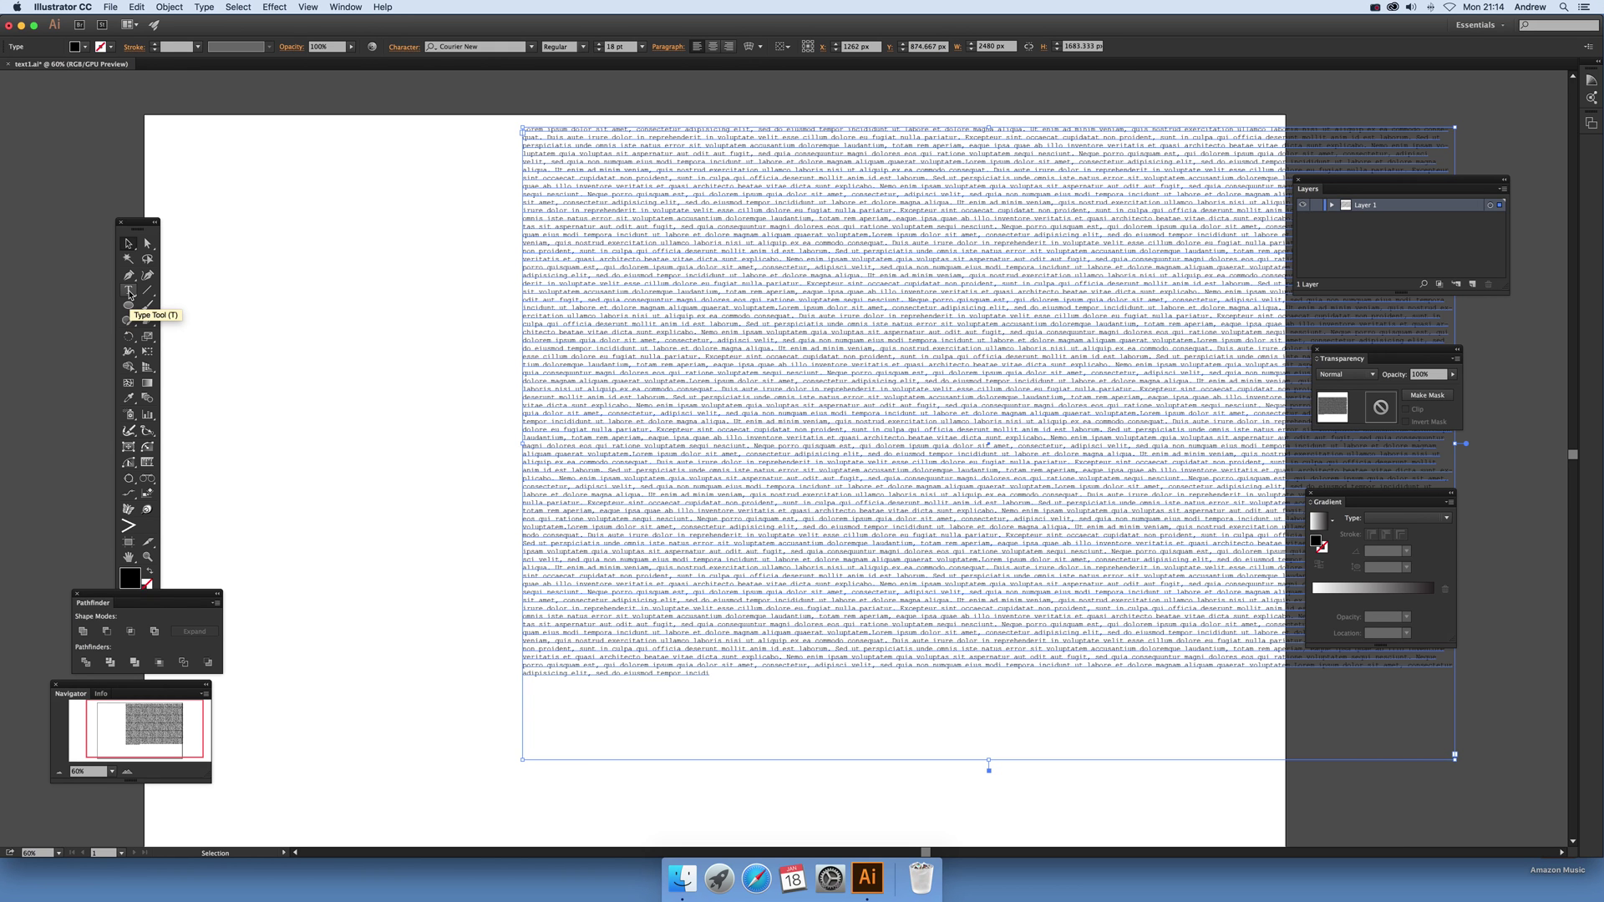
Type the word 'the' in the empty left area, enlarge it, then delete it
{"action": "left_click", "coordinate": [130, 293]}
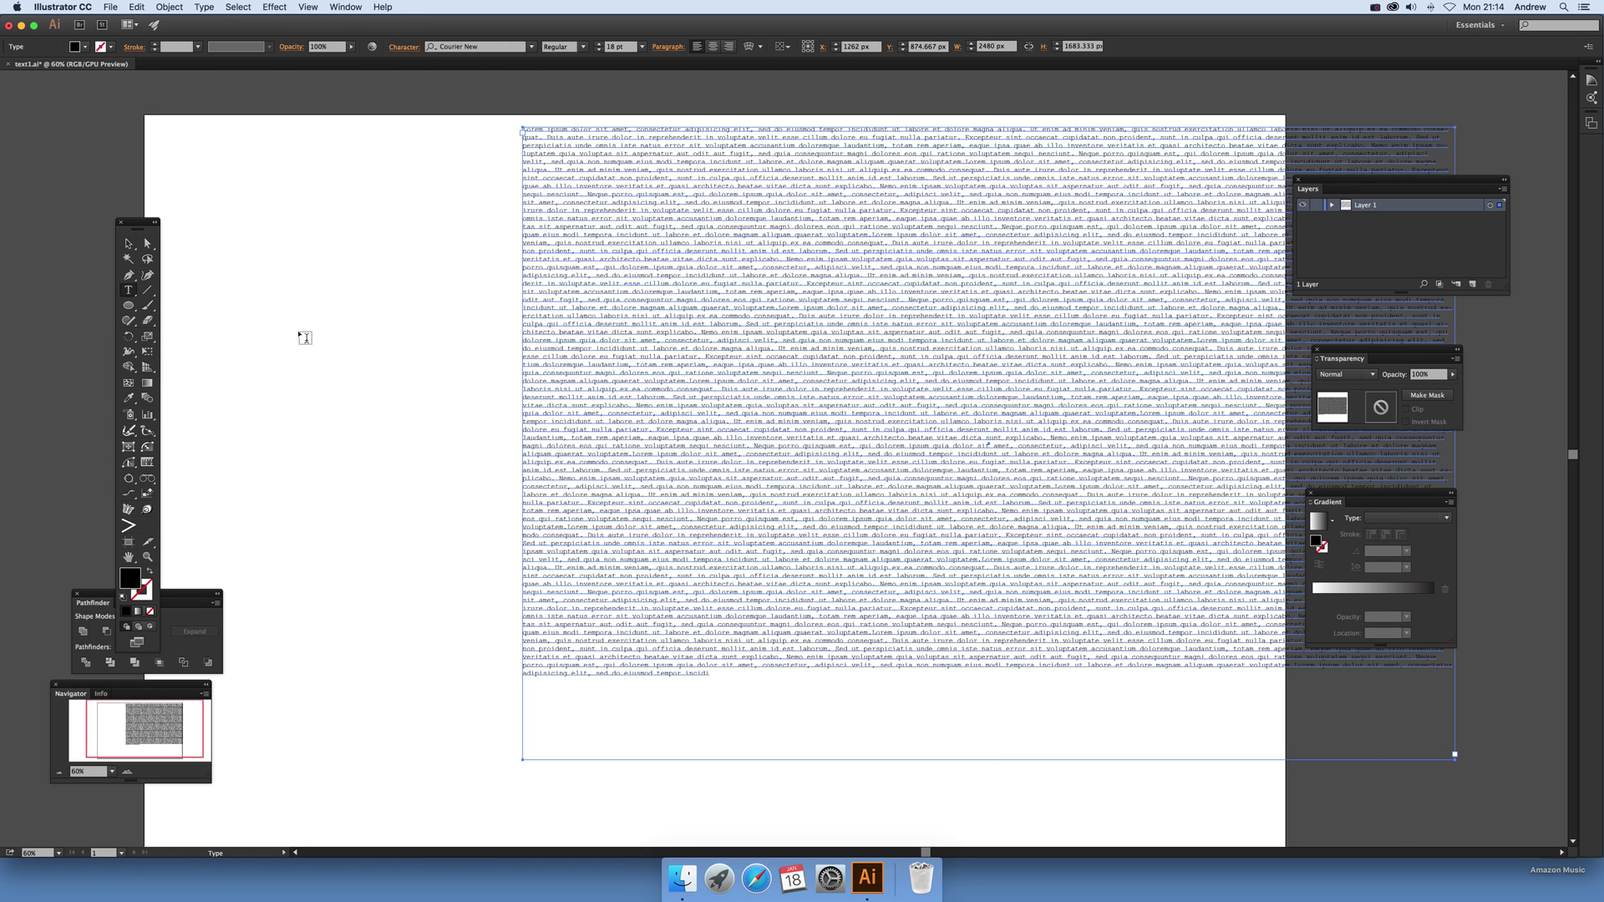
{"action": "left_click", "coordinate": [335, 305]}
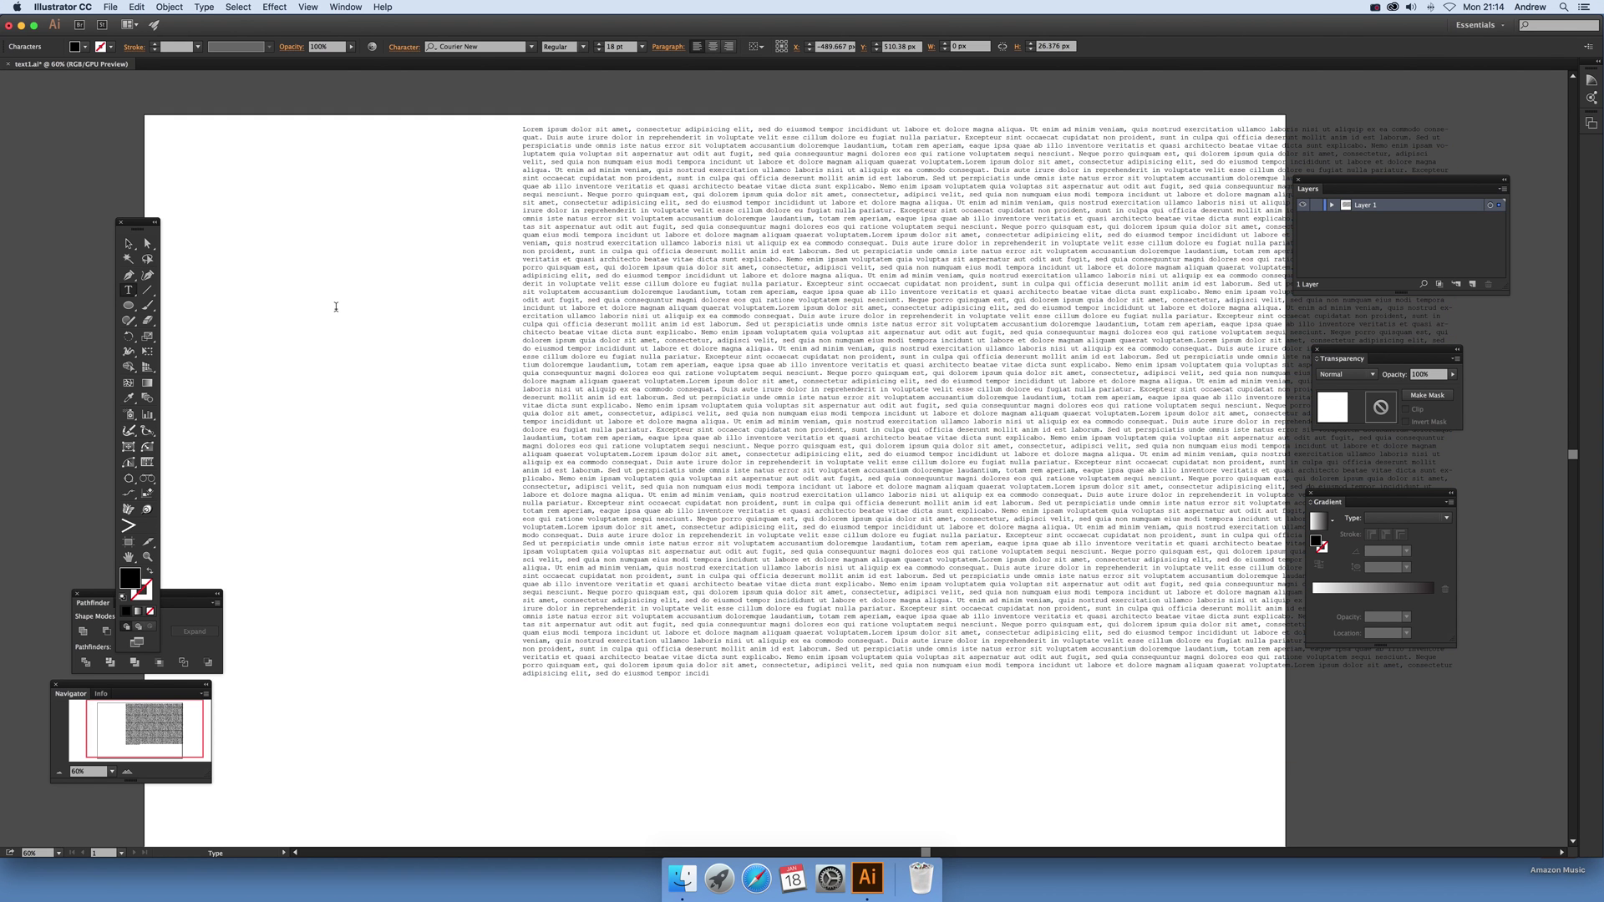
{"action": "type", "text": "the"}
{"action": "left_click", "coordinate": [128, 243]}
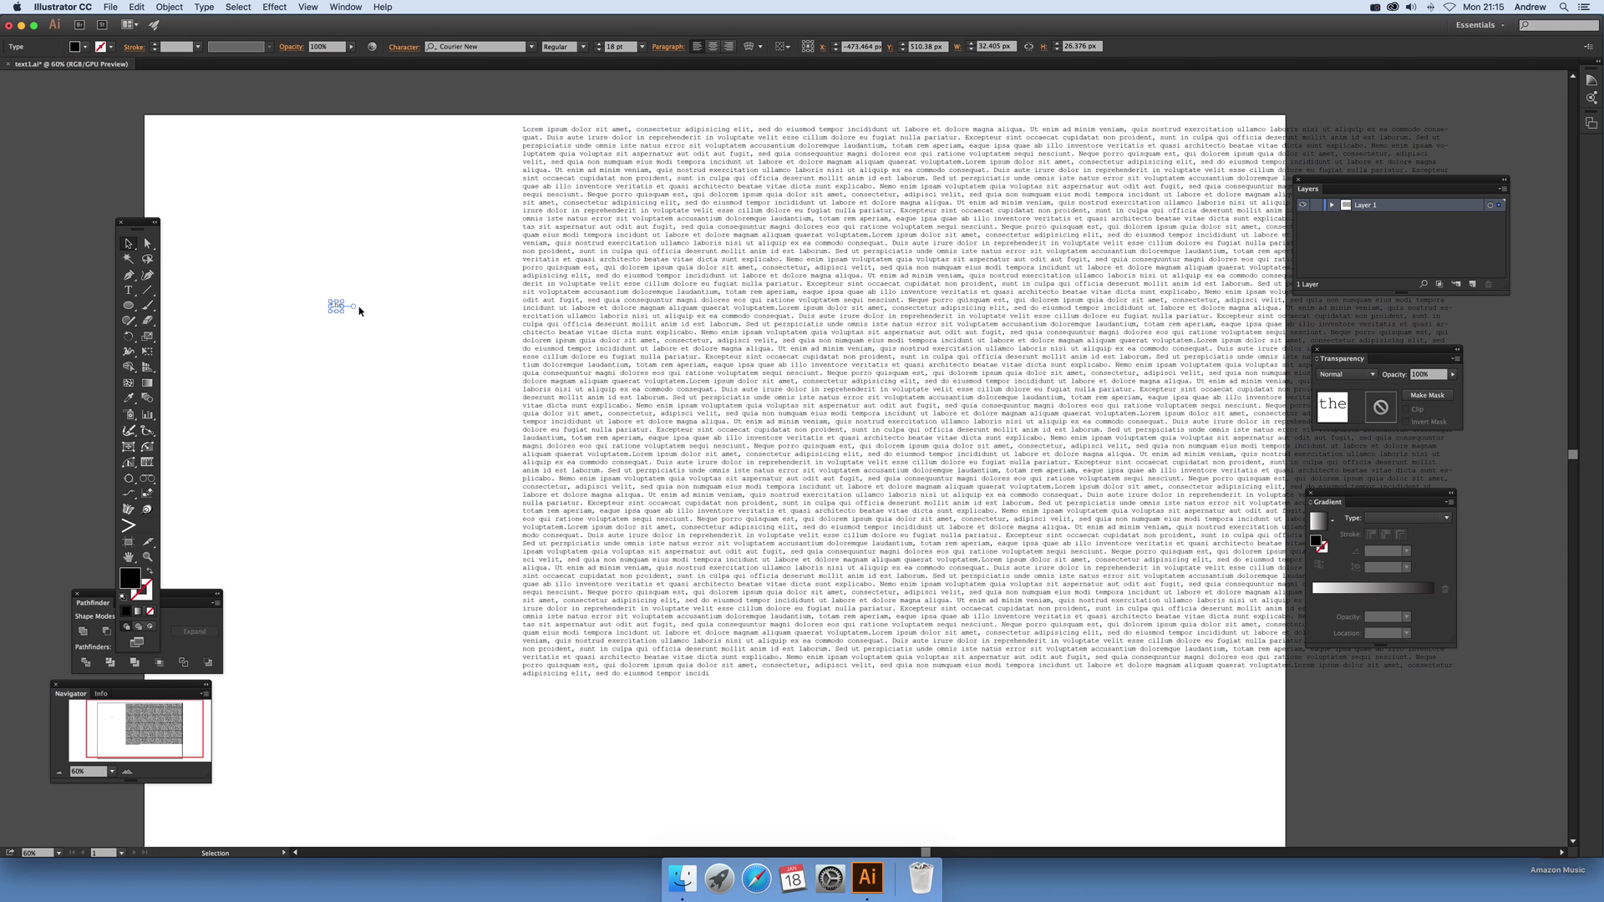
{"action": "left_click_drag", "start_coordinate": [342, 314], "coordinate": [466, 411]}
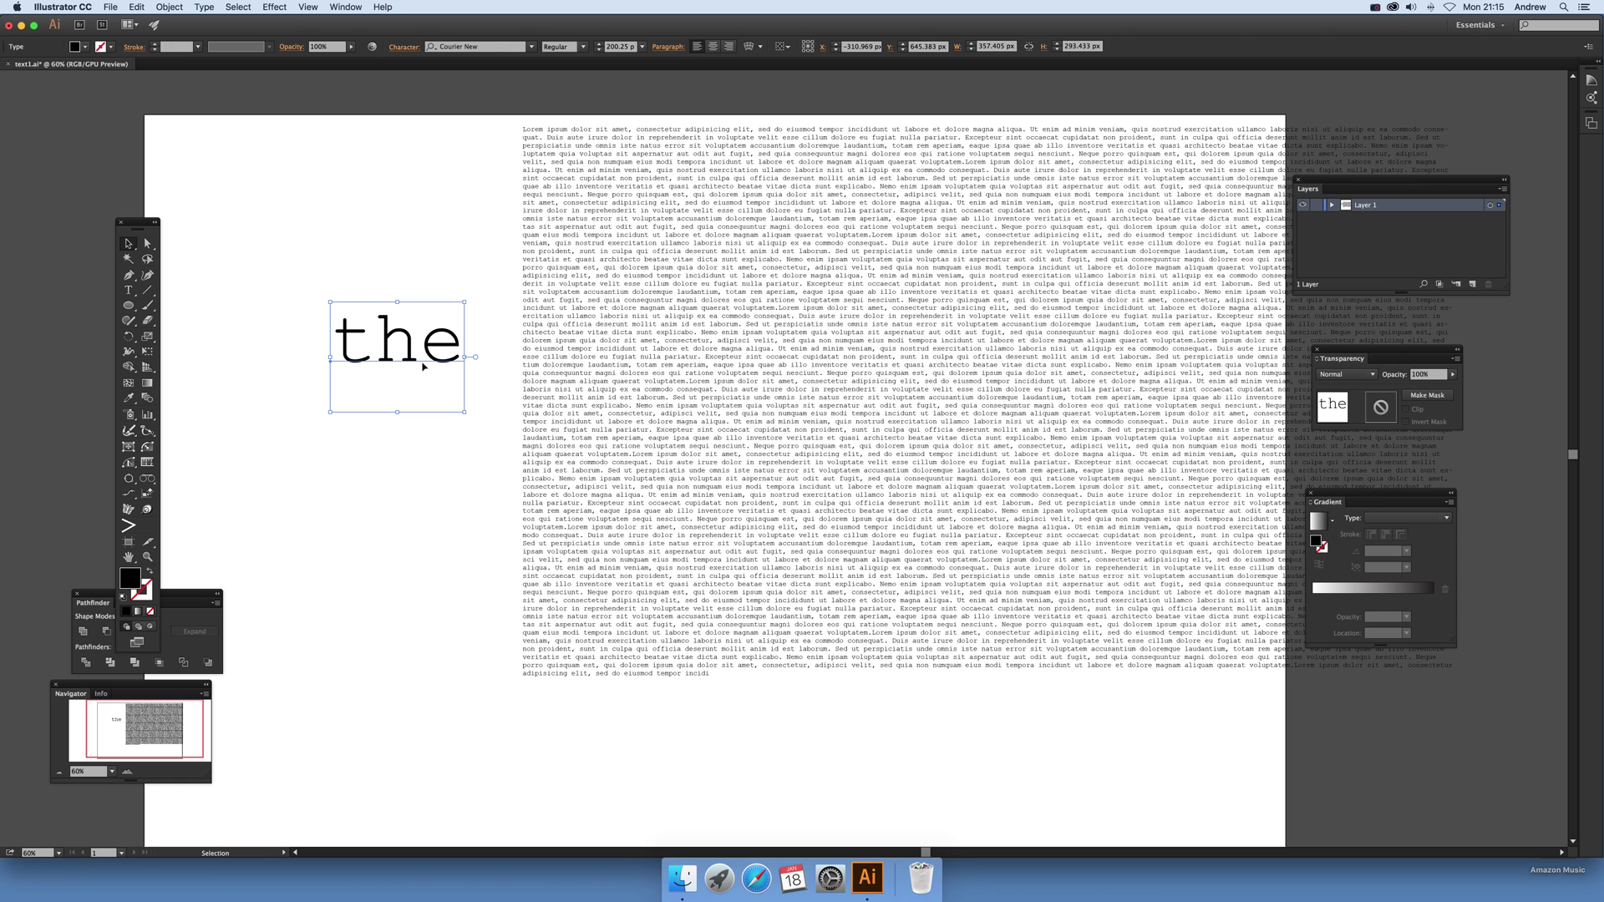
{"action": "key", "text": "Delete"}
Type 'th' in the left area and scale it up to about 334 pt
{"action": "key", "text": "t"}
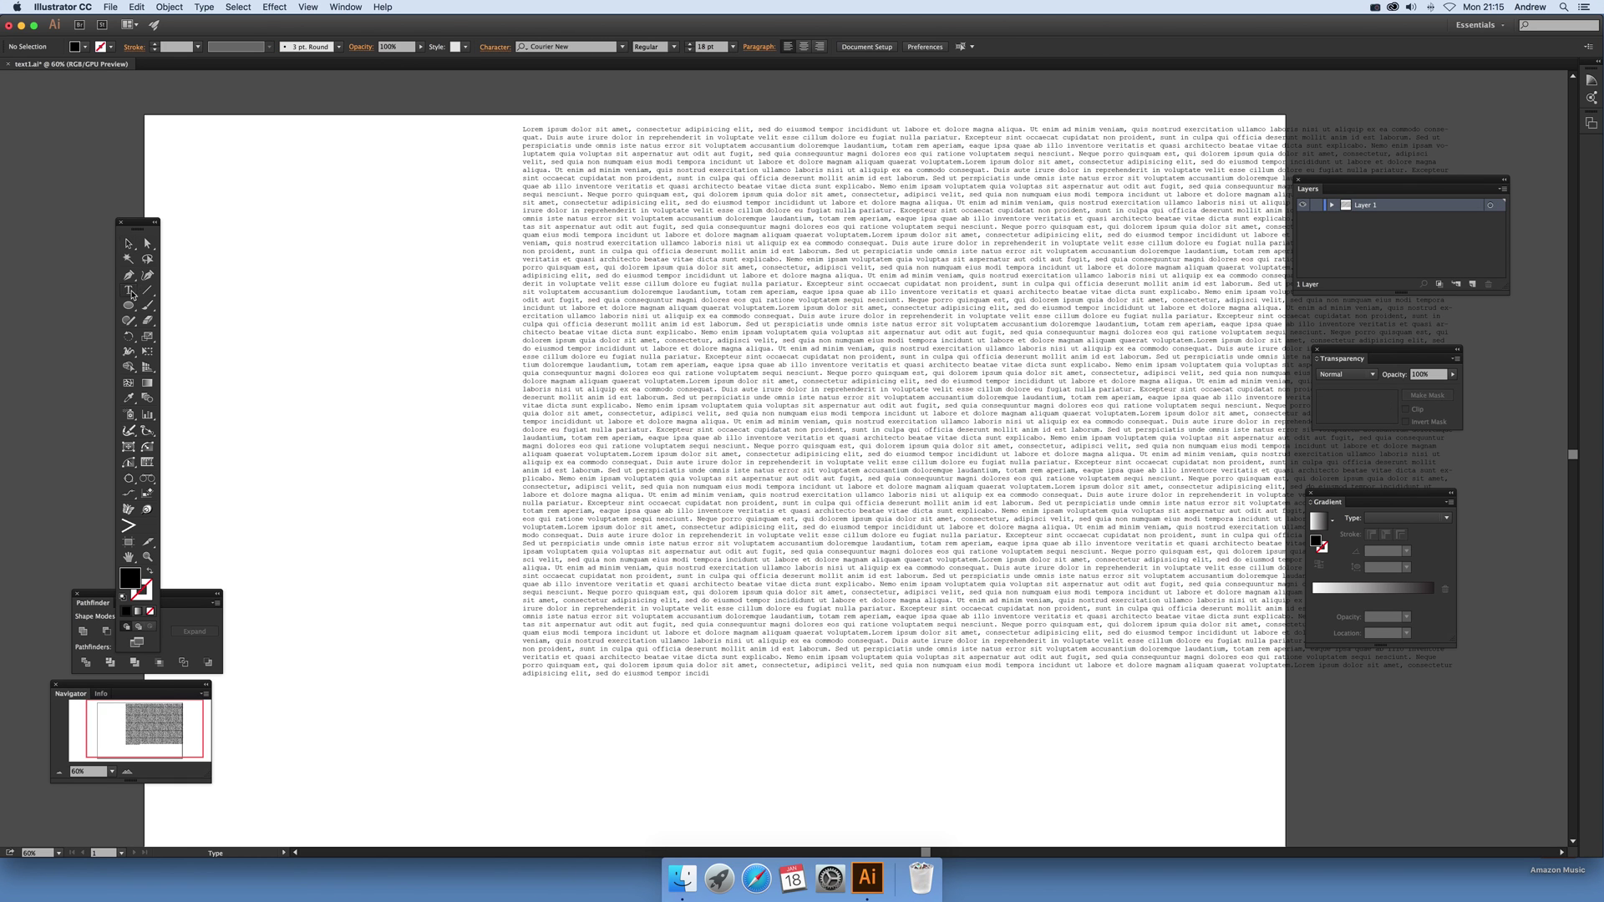
{"action": "left_click", "coordinate": [360, 338]}
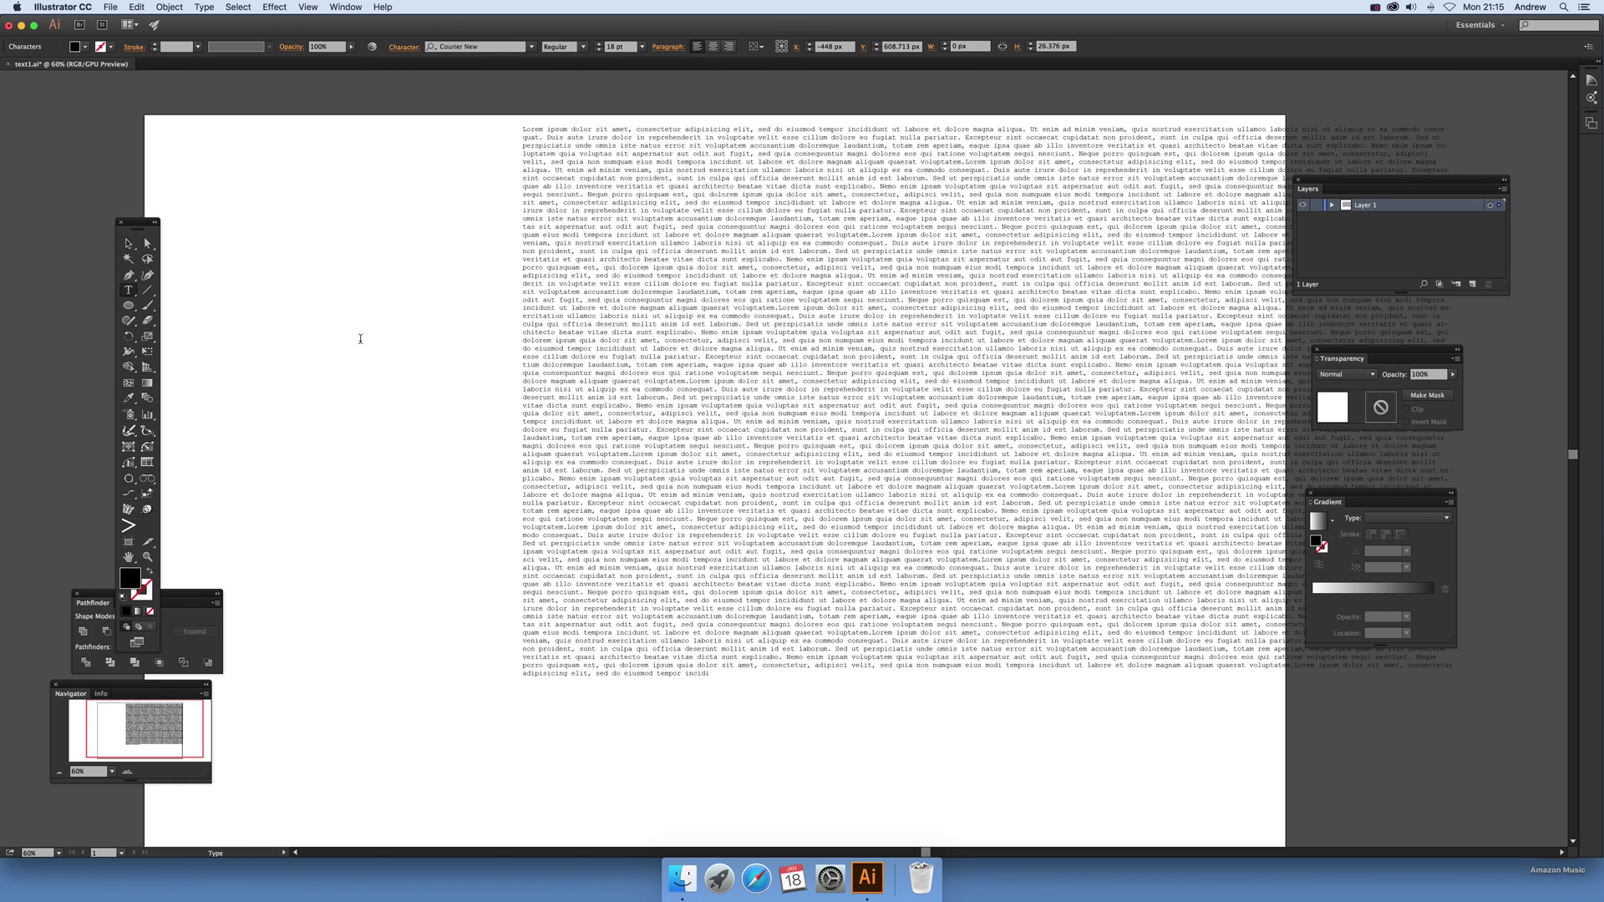
{"action": "type", "text": "th"}
{"action": "key", "text": "Escape"}
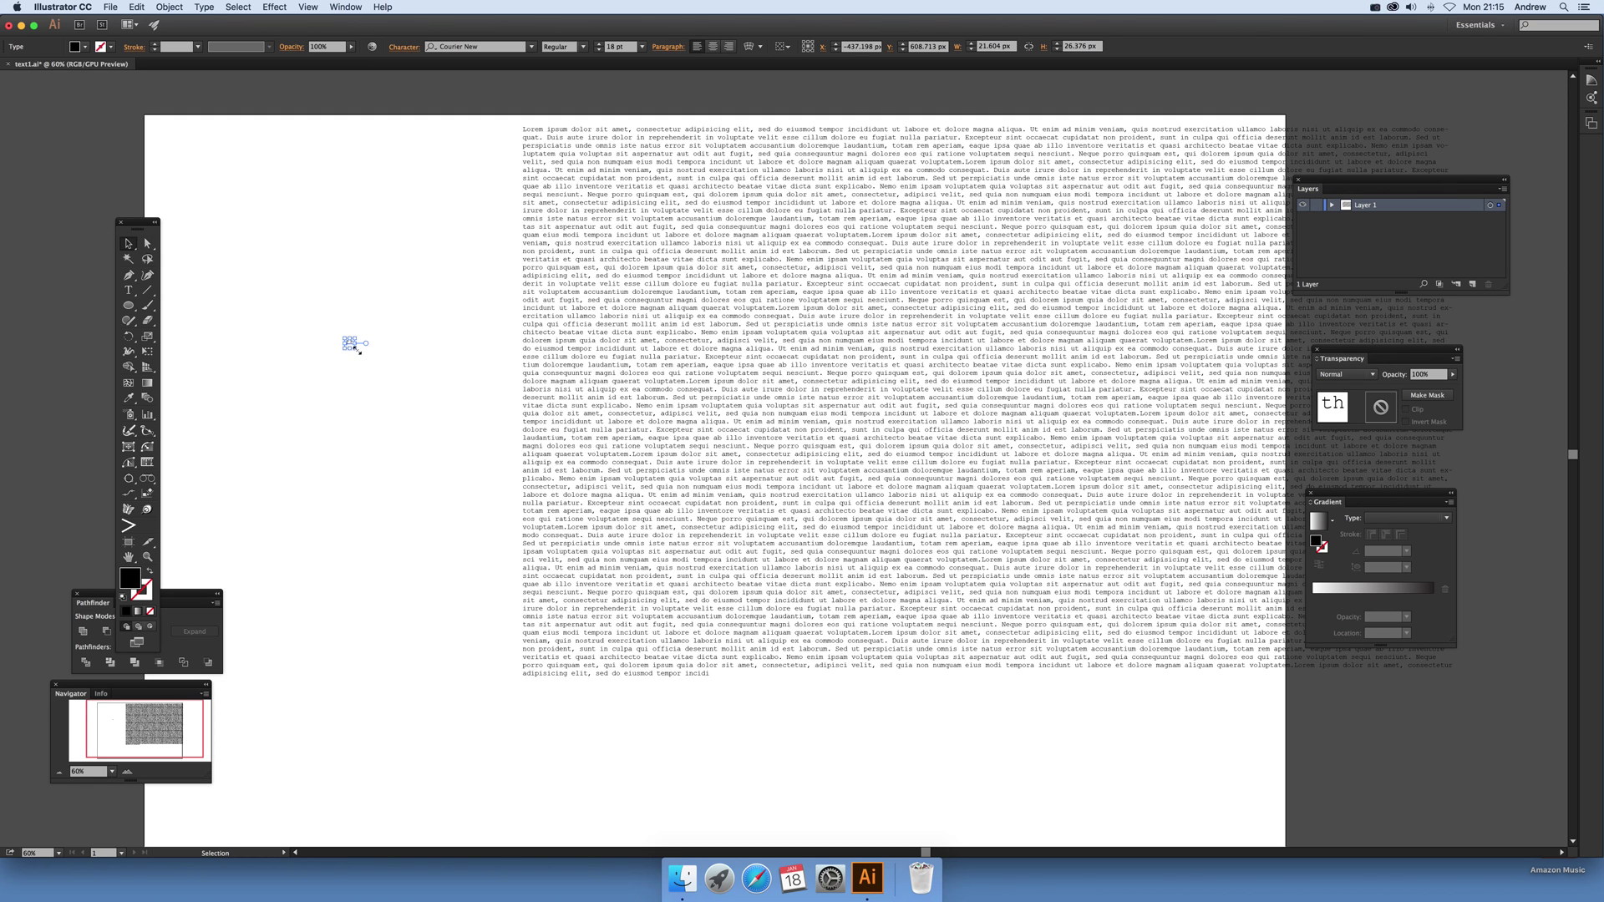
{"action": "left_click_drag", "start_coordinate": [357, 350], "coordinate": [500, 525]}
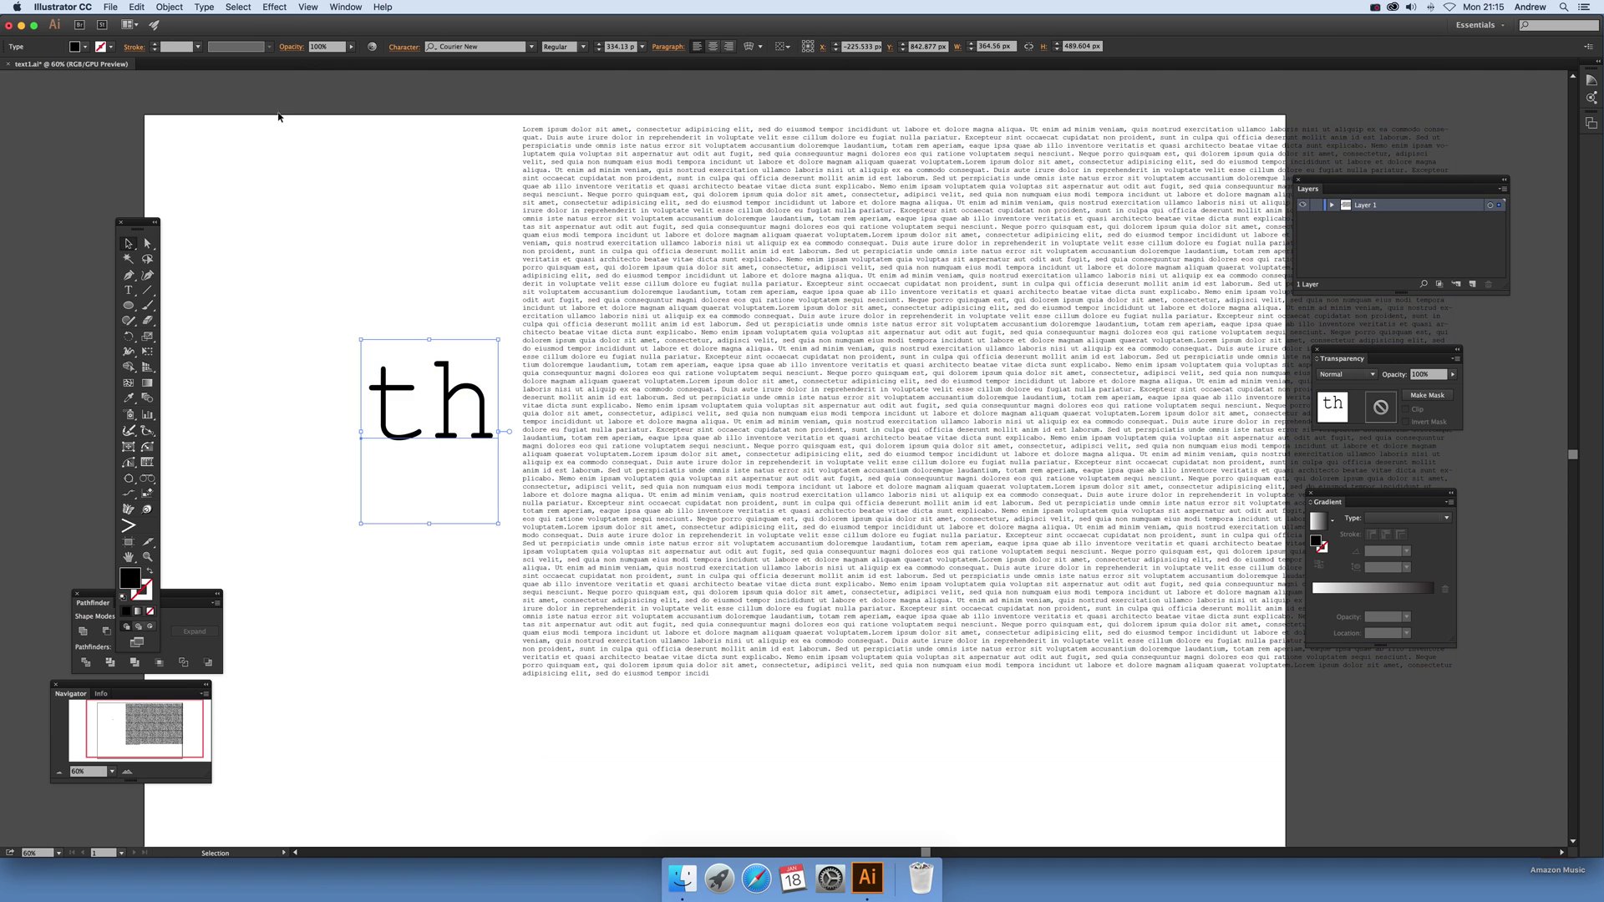
Expand the 'th' text into outlines with Object > Expand
{"action": "left_click", "coordinate": [169, 6]}
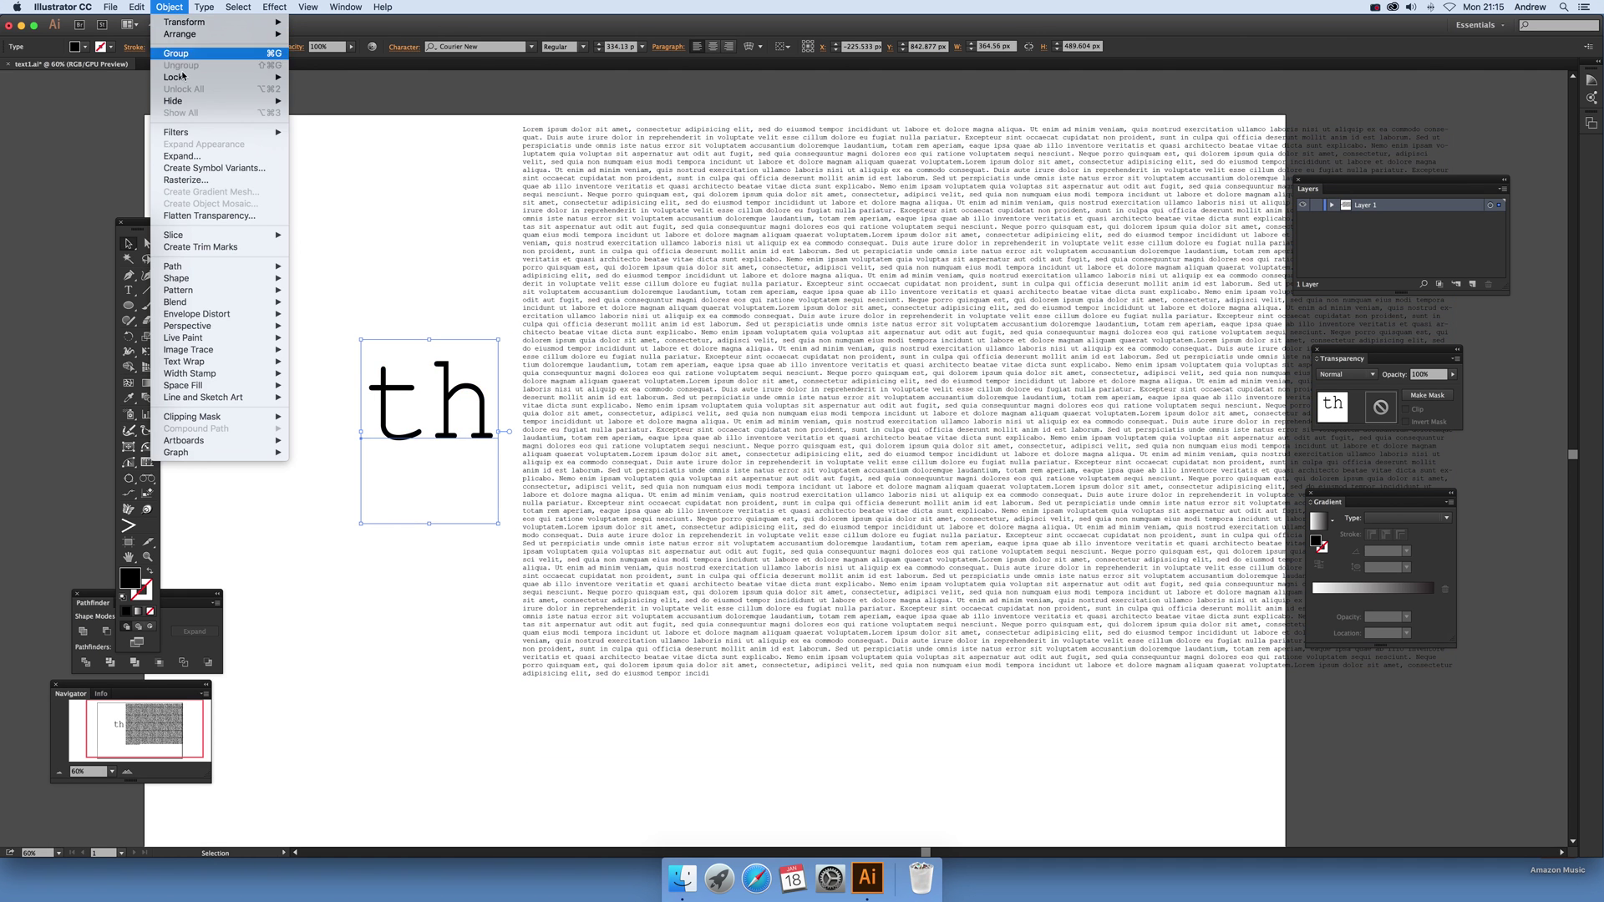
{"action": "left_click", "coordinate": [189, 158]}
{"action": "left_click", "coordinate": [838, 528]}
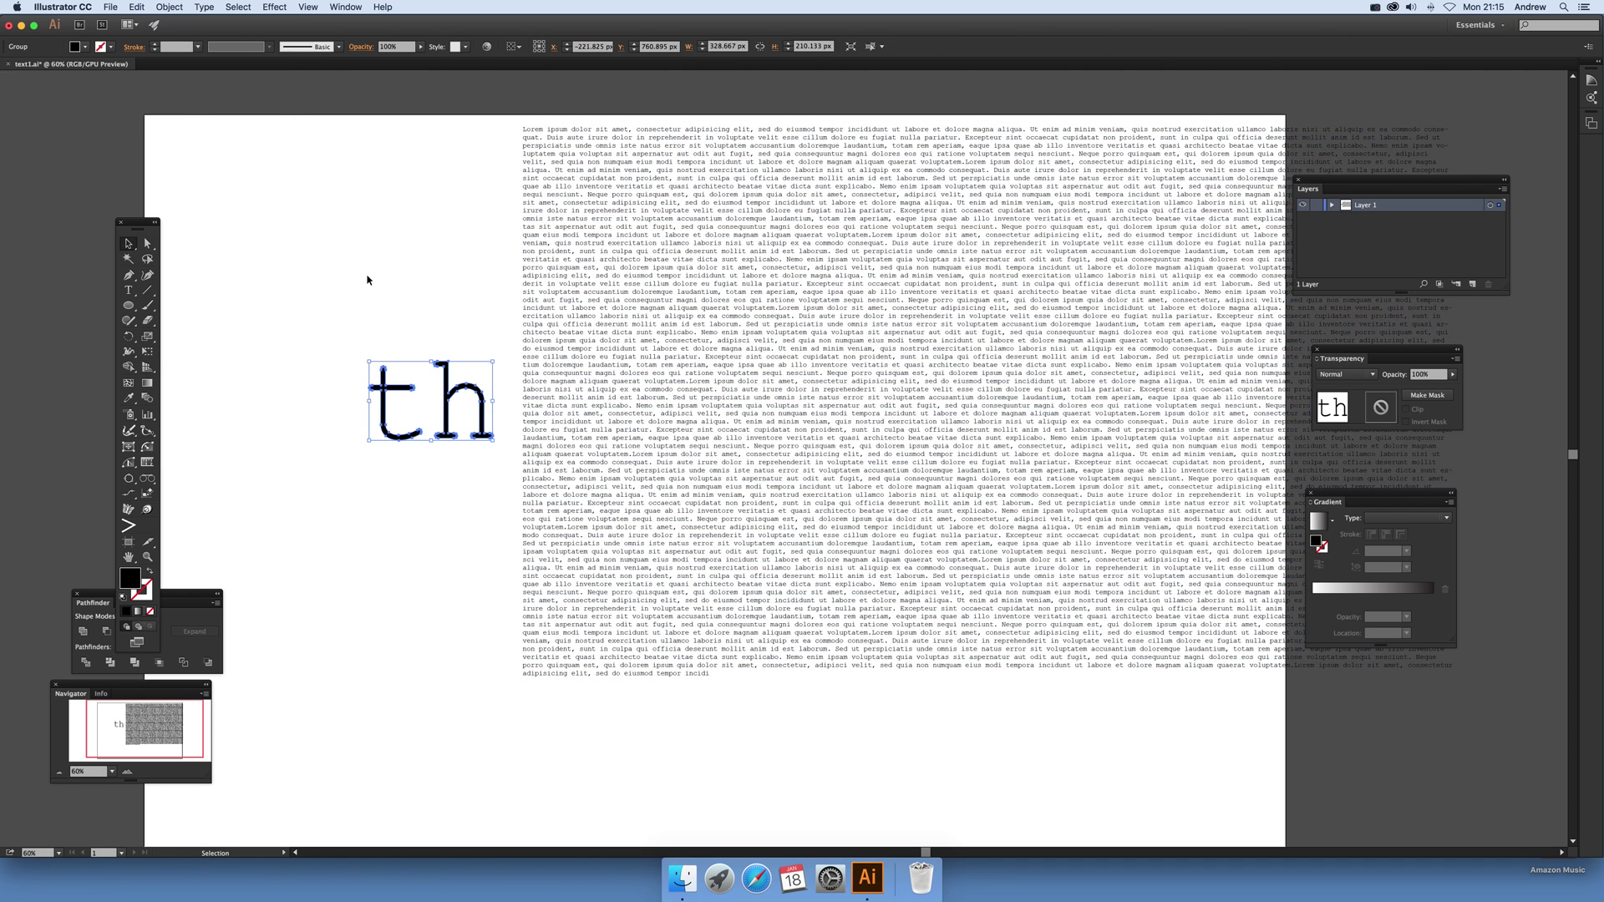
{"action": "left_click", "coordinate": [368, 279]}
{"action": "left_click_drag", "start_coordinate": [443, 386], "coordinate": [430, 377]}
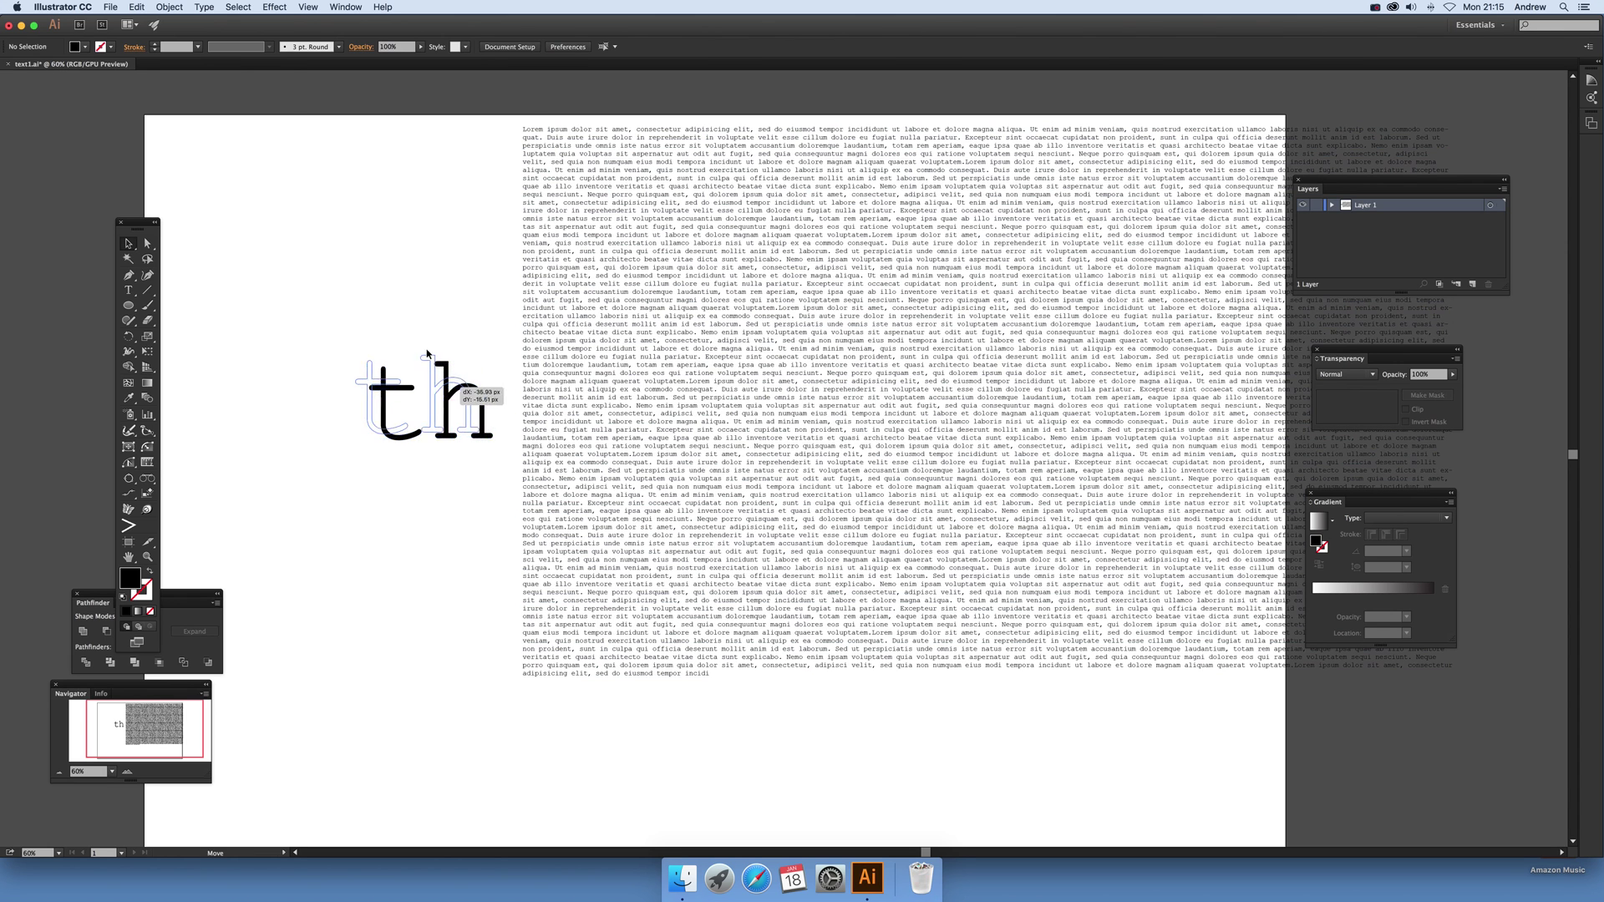
Ungroup the outlined letters and move the h over the t
{"action": "left_click", "coordinate": [191, 6]}
{"action": "left_click", "coordinate": [200, 68]}
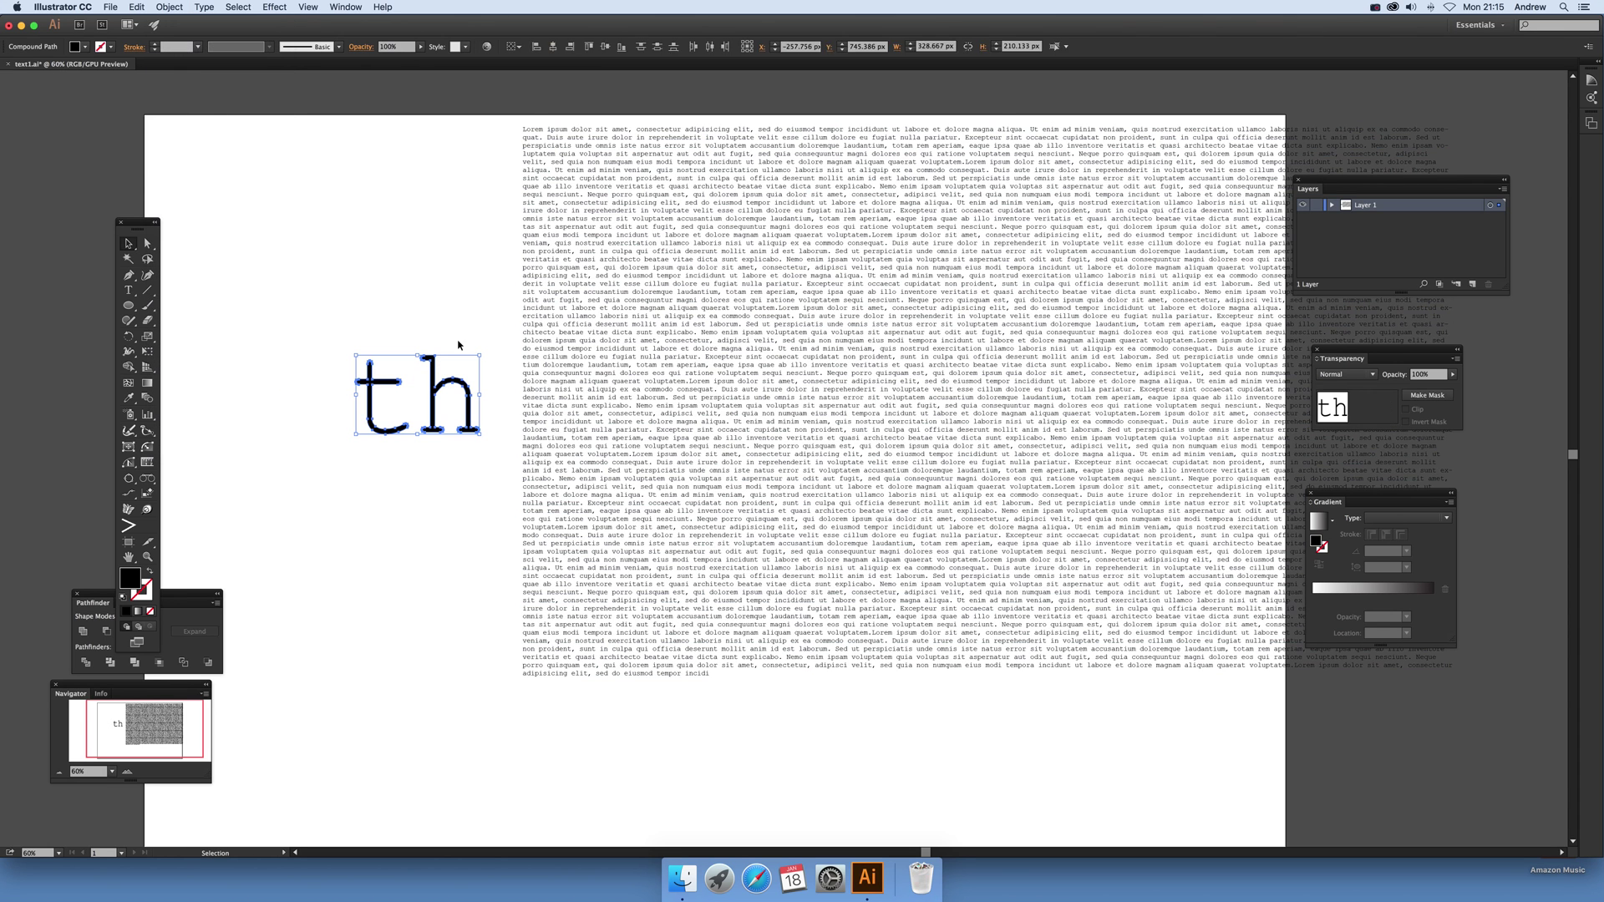
{"action": "left_click", "coordinate": [452, 388]}
{"action": "left_click_drag", "start_coordinate": [452, 388], "coordinate": [415, 355]}
Unite both letters into one shape, enlarge it to about 554 × 719 px, and add the text block to the selection
{"action": "left_click_drag", "start_coordinate": [306, 284], "coordinate": [468, 451]}
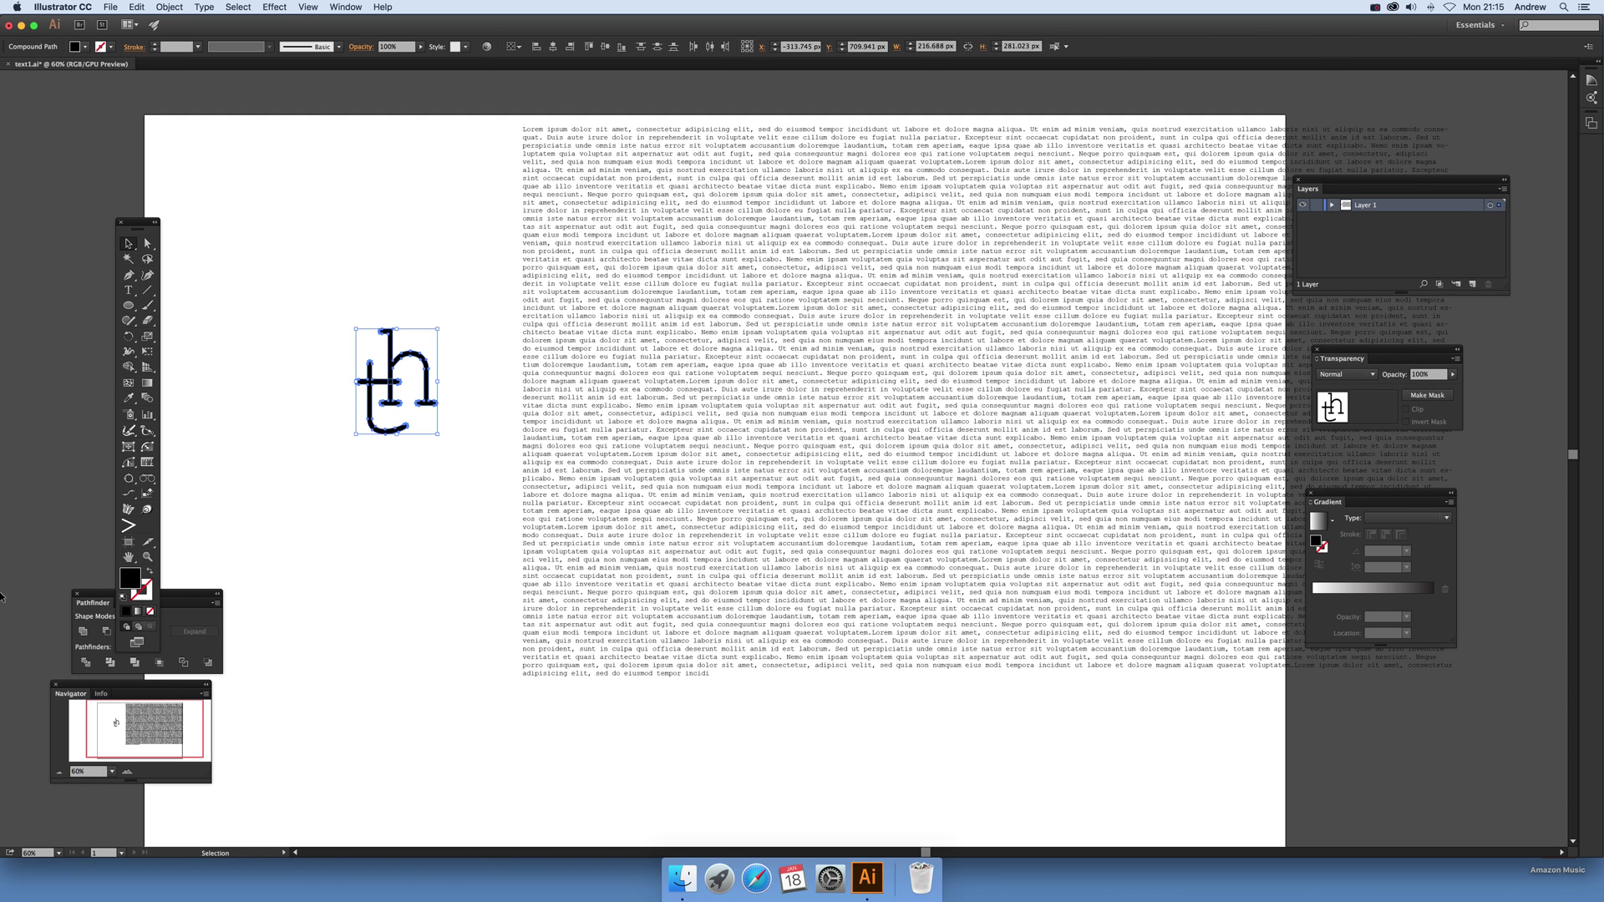
{"action": "left_click", "coordinate": [82, 631]}
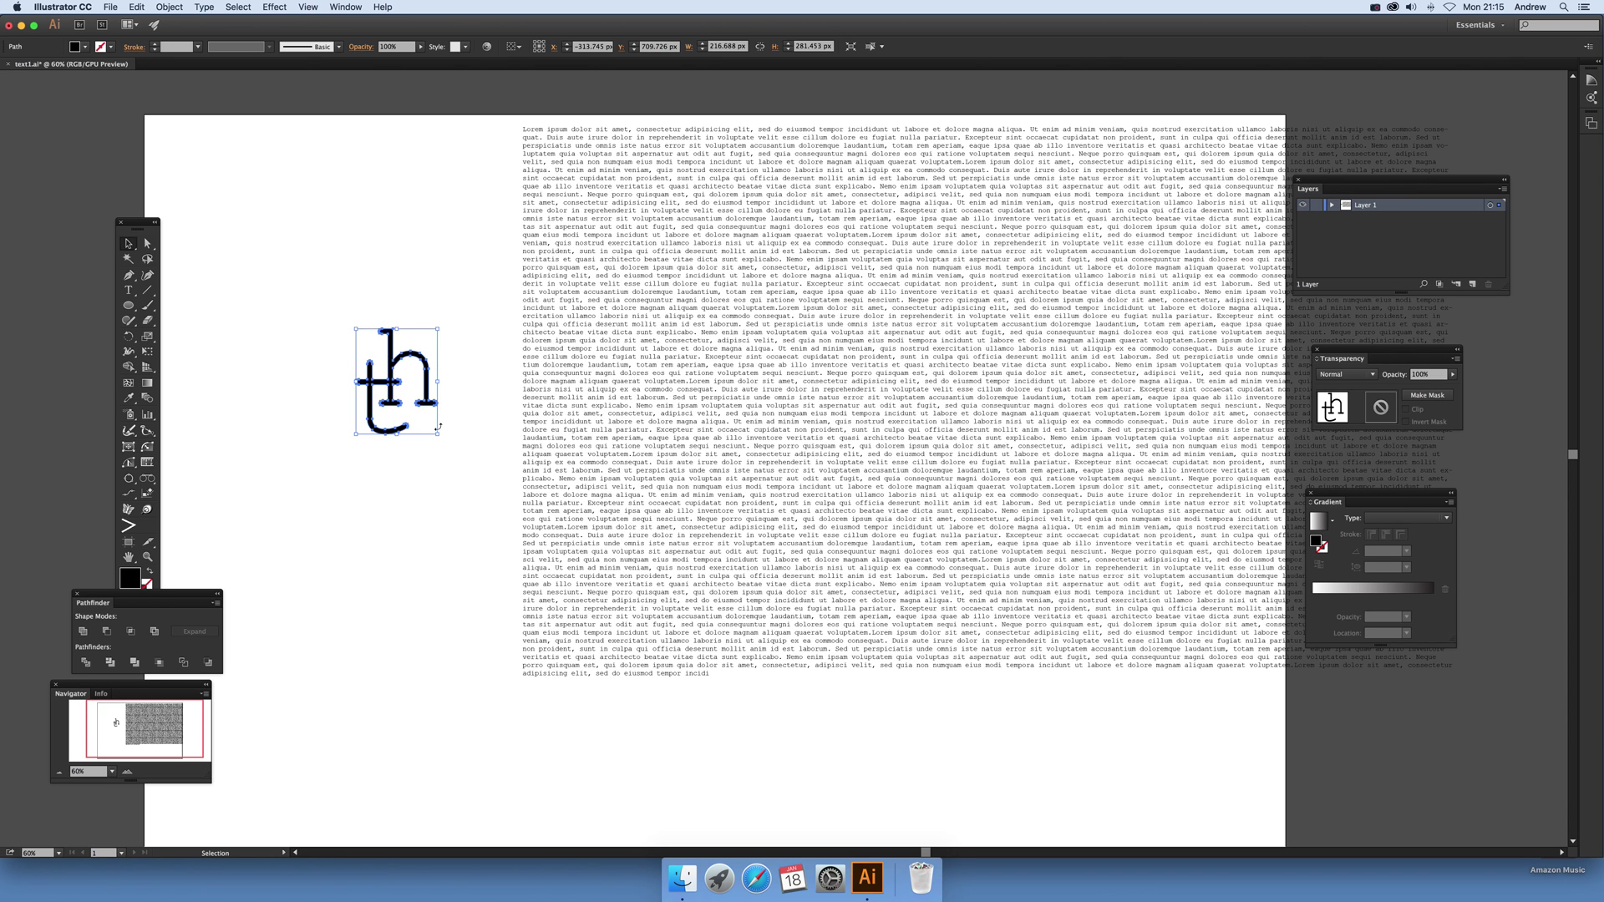
{"action": "left_click_drag", "start_coordinate": [438, 436], "coordinate": [565, 598]}
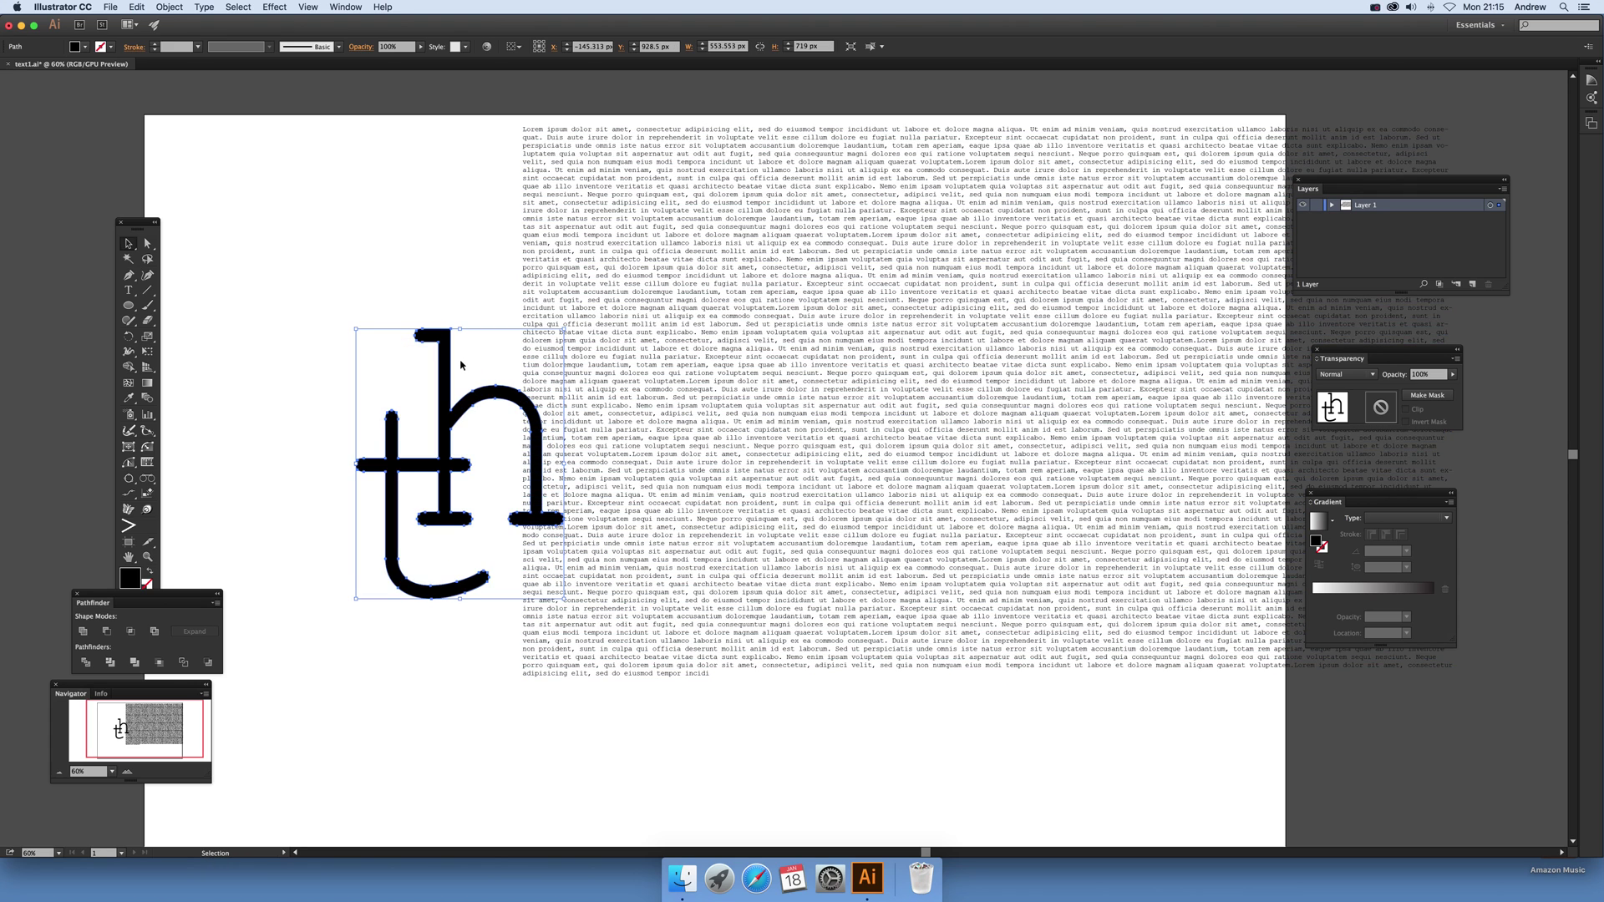
{"action": "left_click", "coordinate": [656, 481], "text": "shift"}
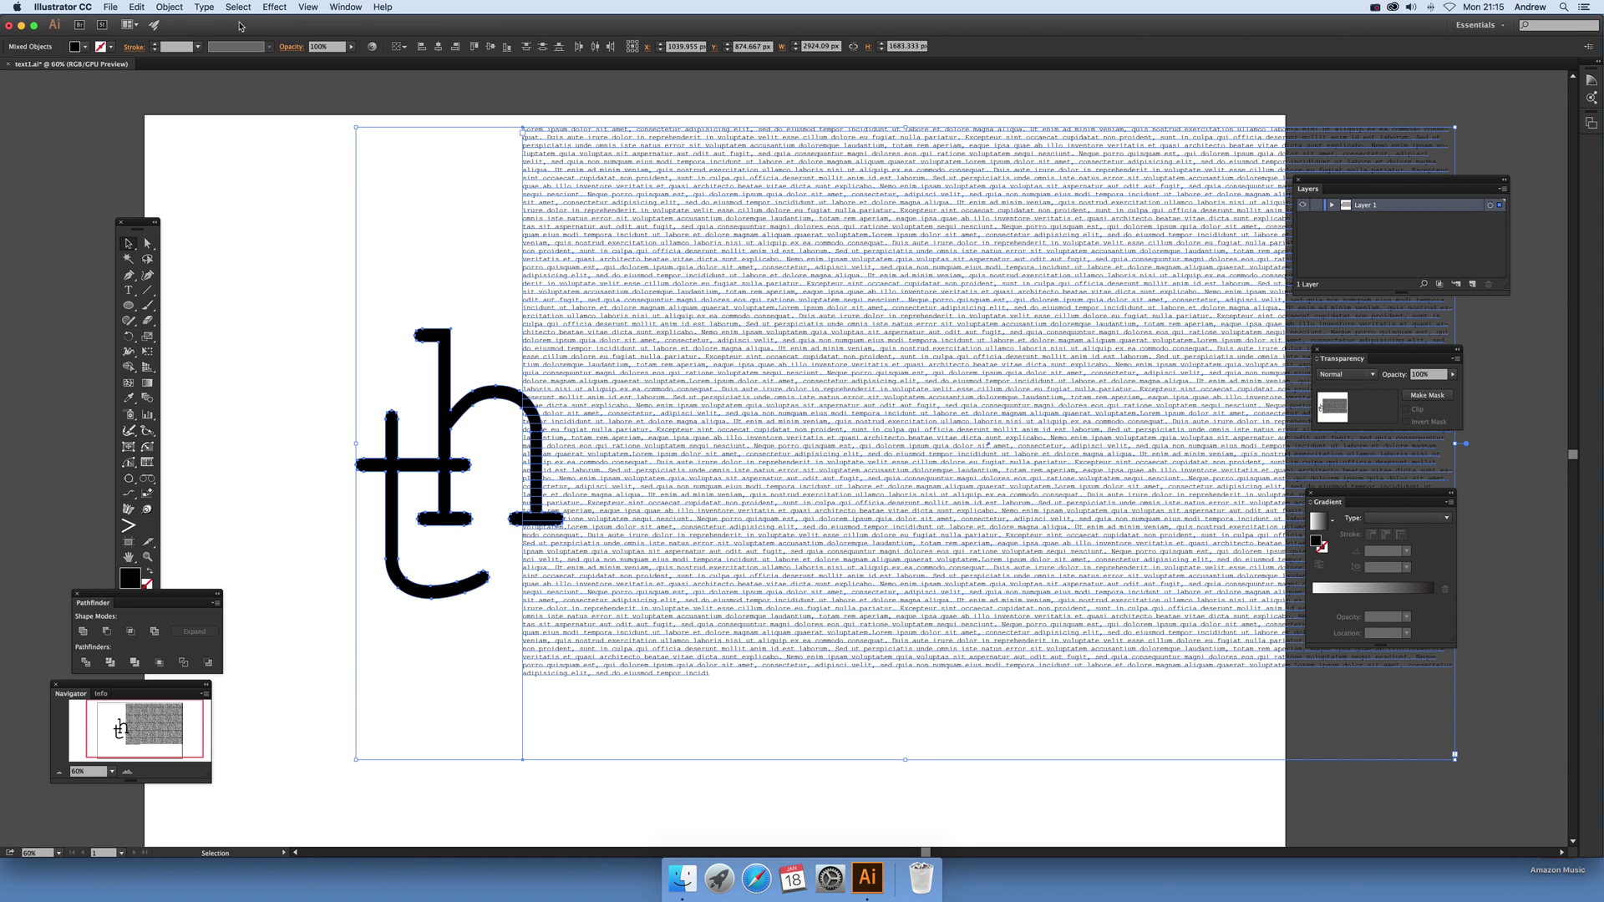
Envelope the lorem ipsum text into the 'th' shape and enlarge it to about 1066 × 1323 px
{"action": "left_click", "coordinate": [170, 8]}
{"action": "mouse_move", "coordinate": [251, 315]}
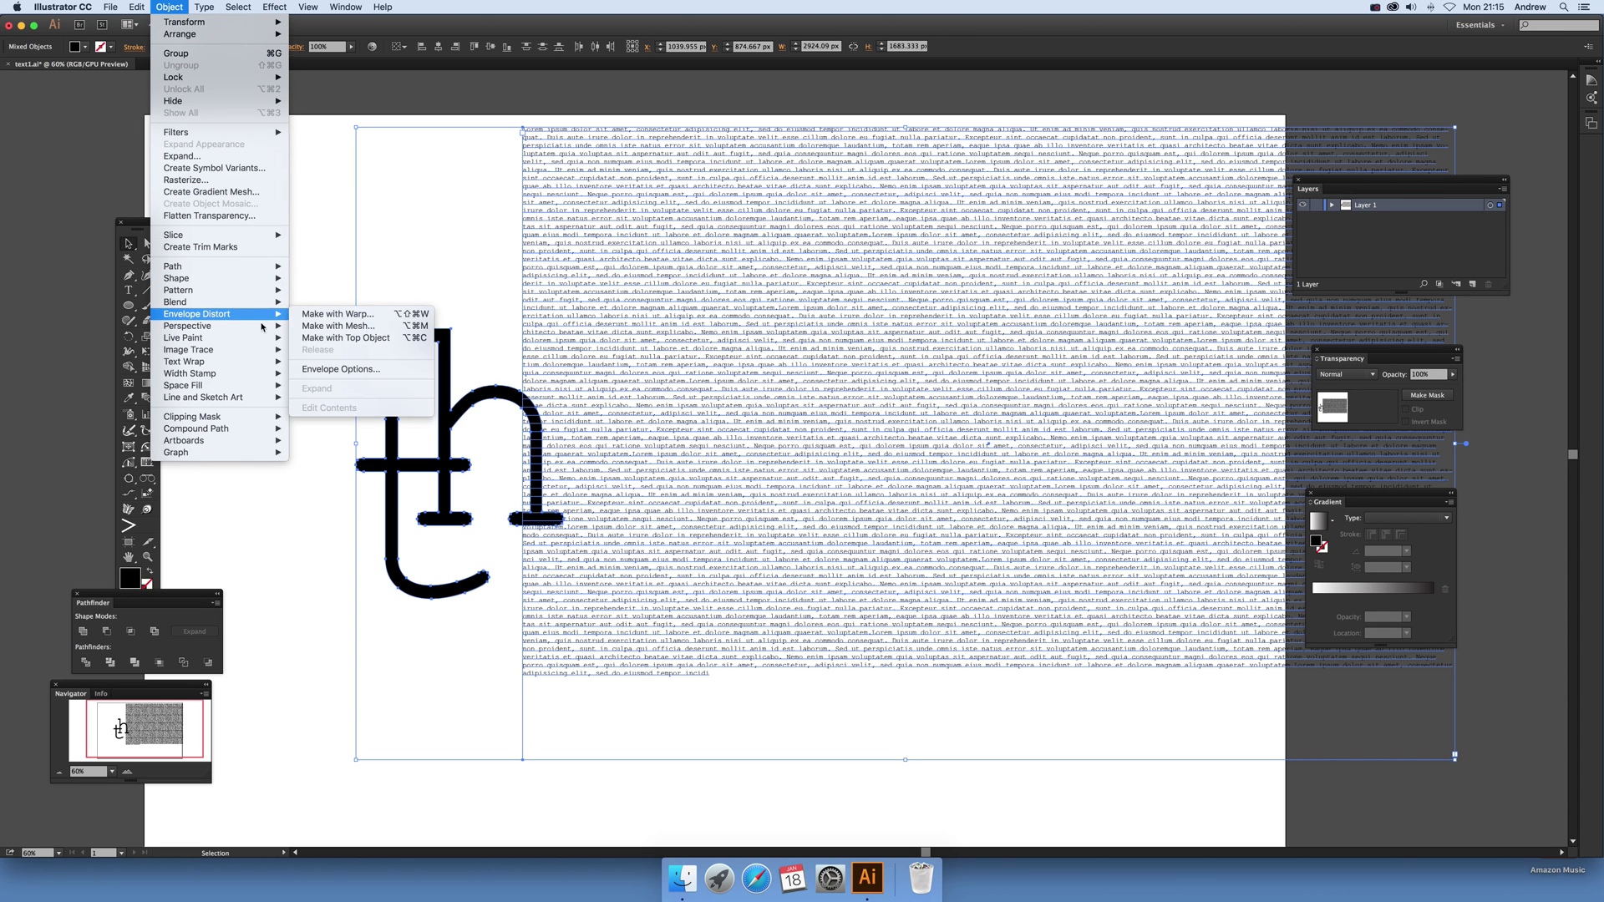
{"action": "left_click", "coordinate": [306, 338]}
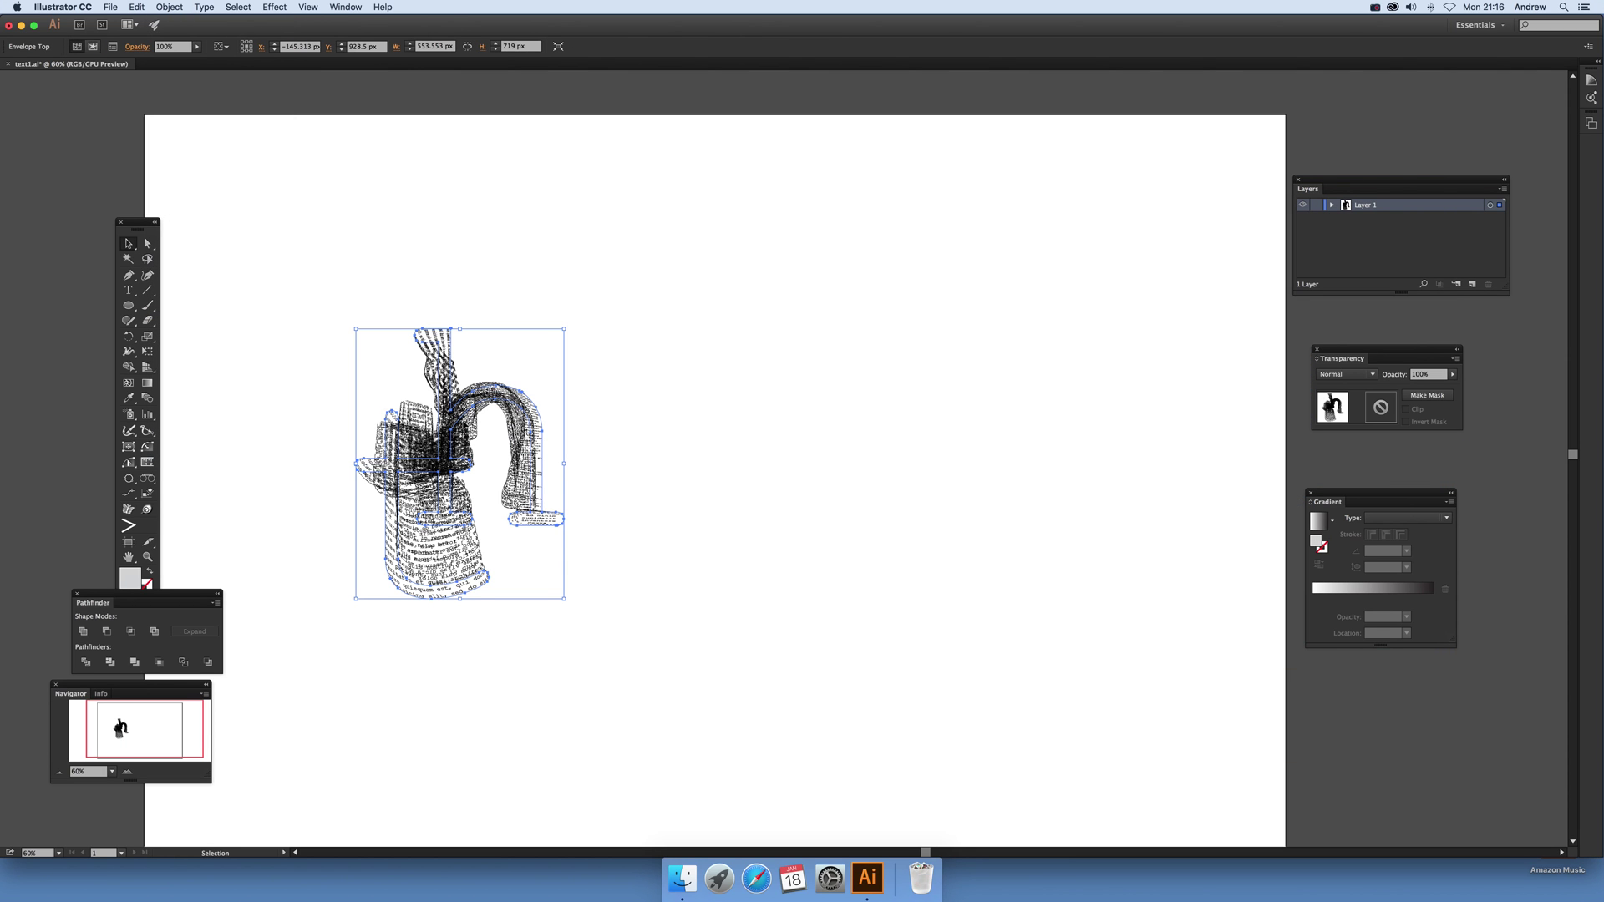
{"action": "left_click_drag", "start_coordinate": [355, 328], "coordinate": [370, 227]}
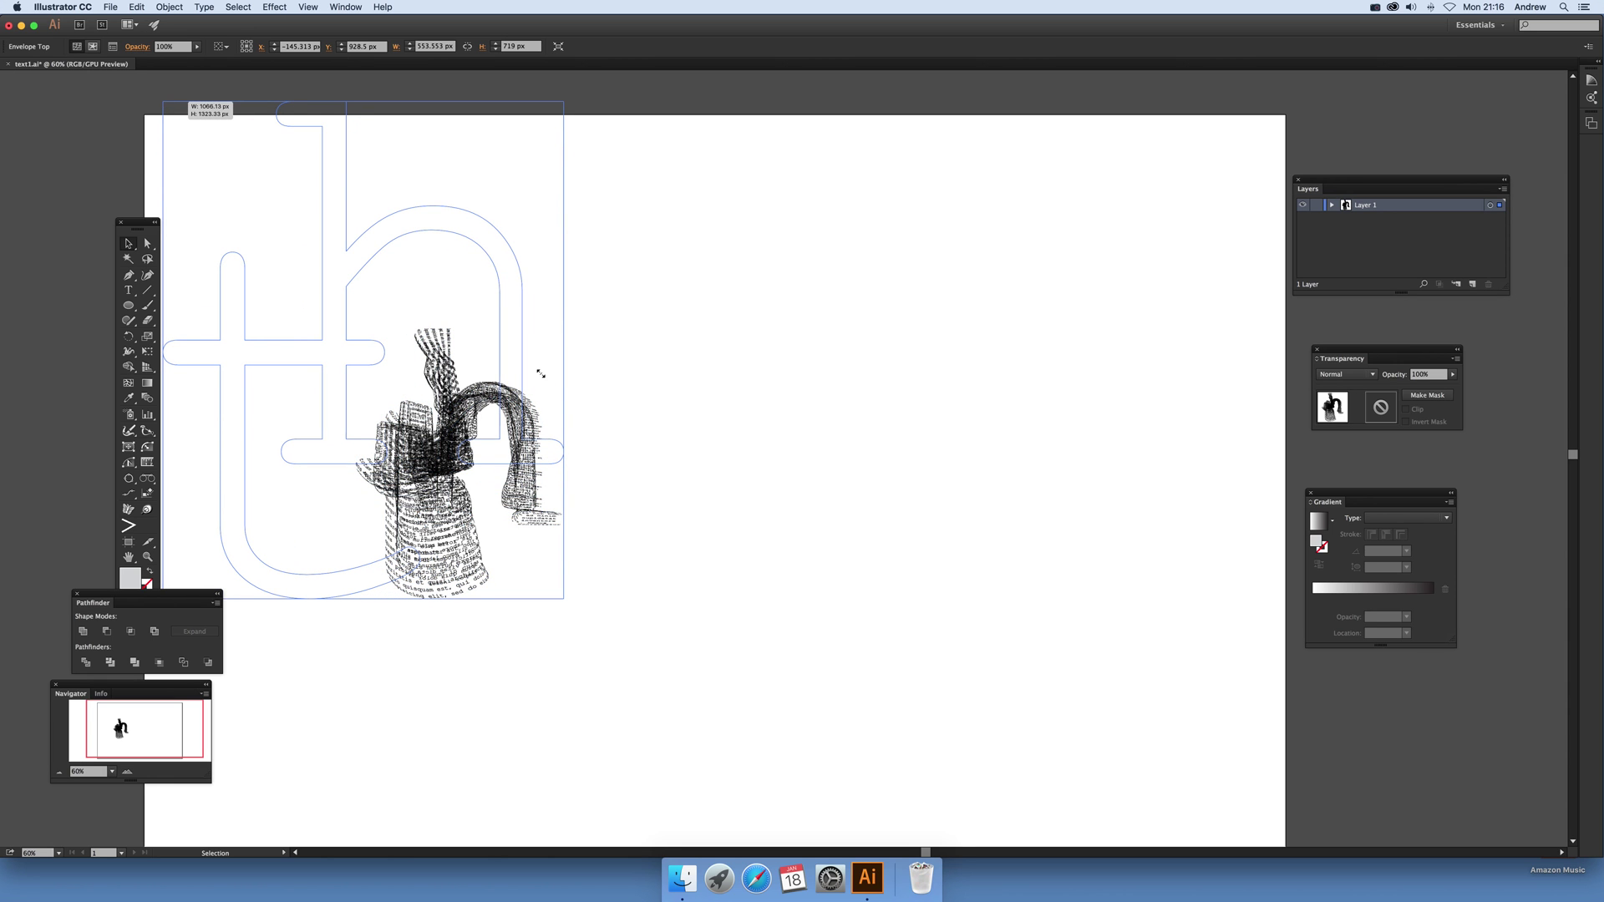
{"action": "left_click_drag", "start_coordinate": [541, 374], "coordinate": [540, 373]}
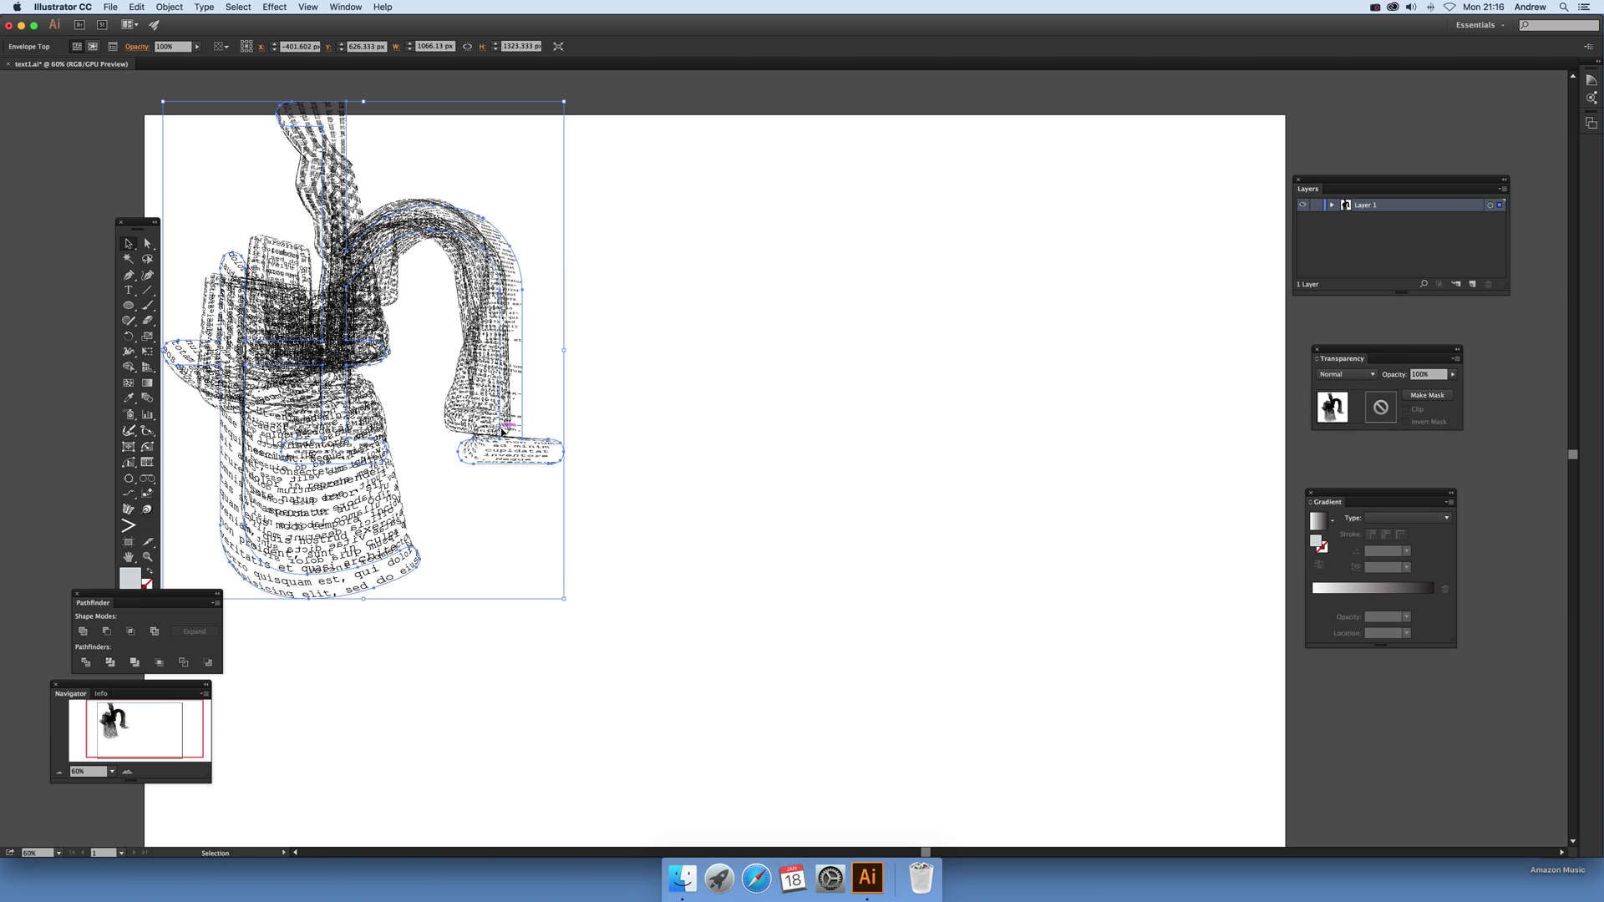
Undo the resize and envelope, then delete the 'th' shape
{"action": "left_click", "coordinate": [136, 7]}
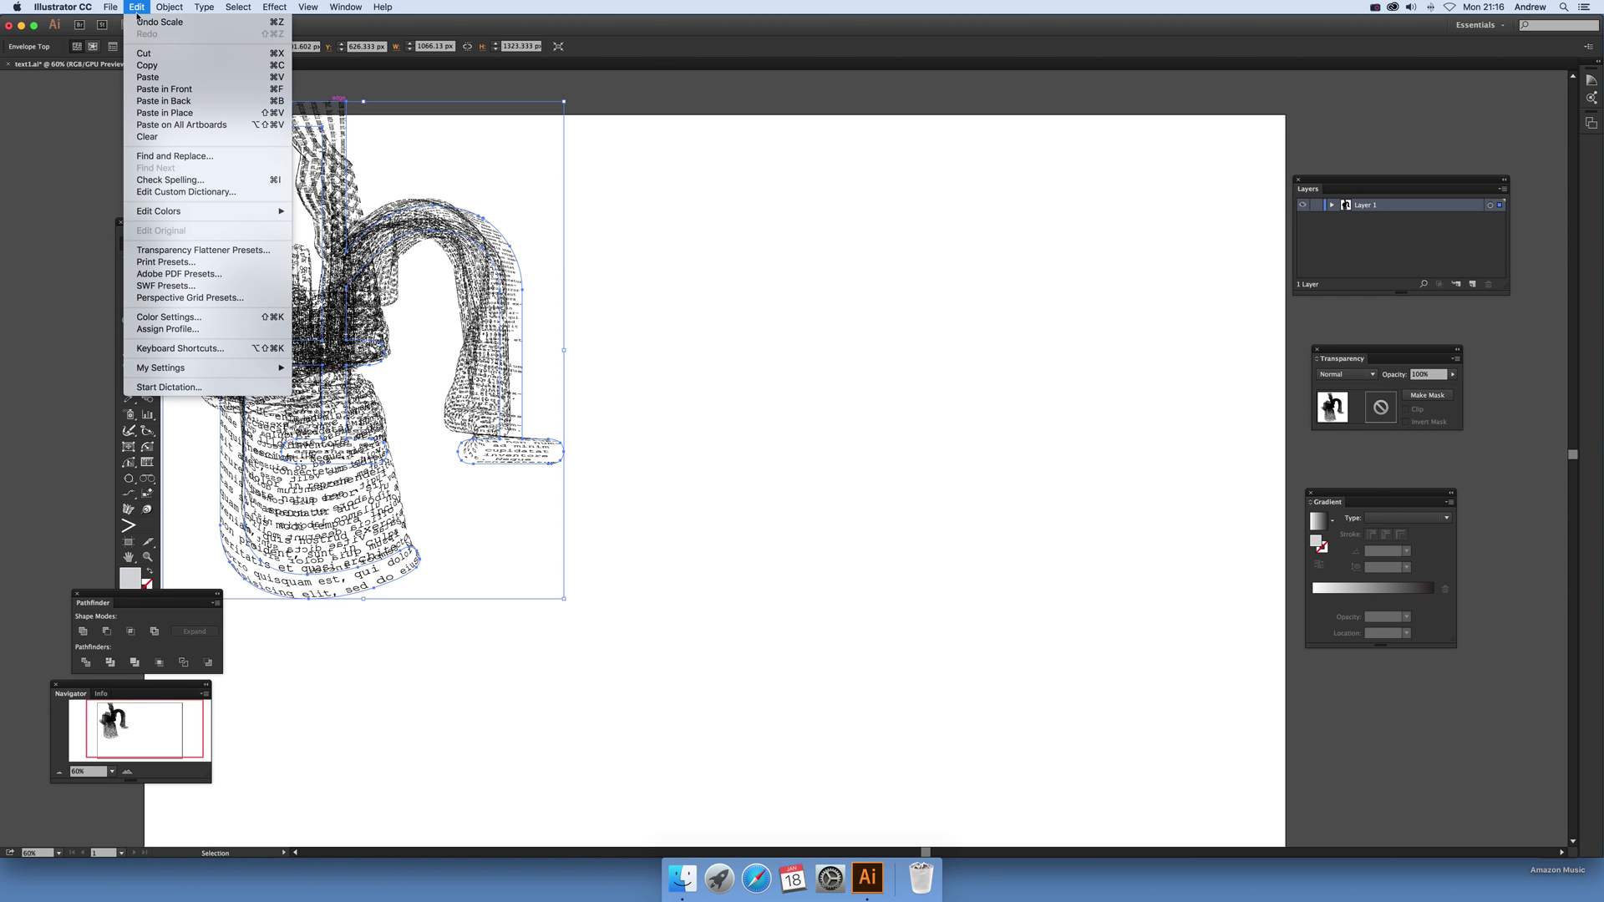
{"action": "left_click", "coordinate": [136, 9]}
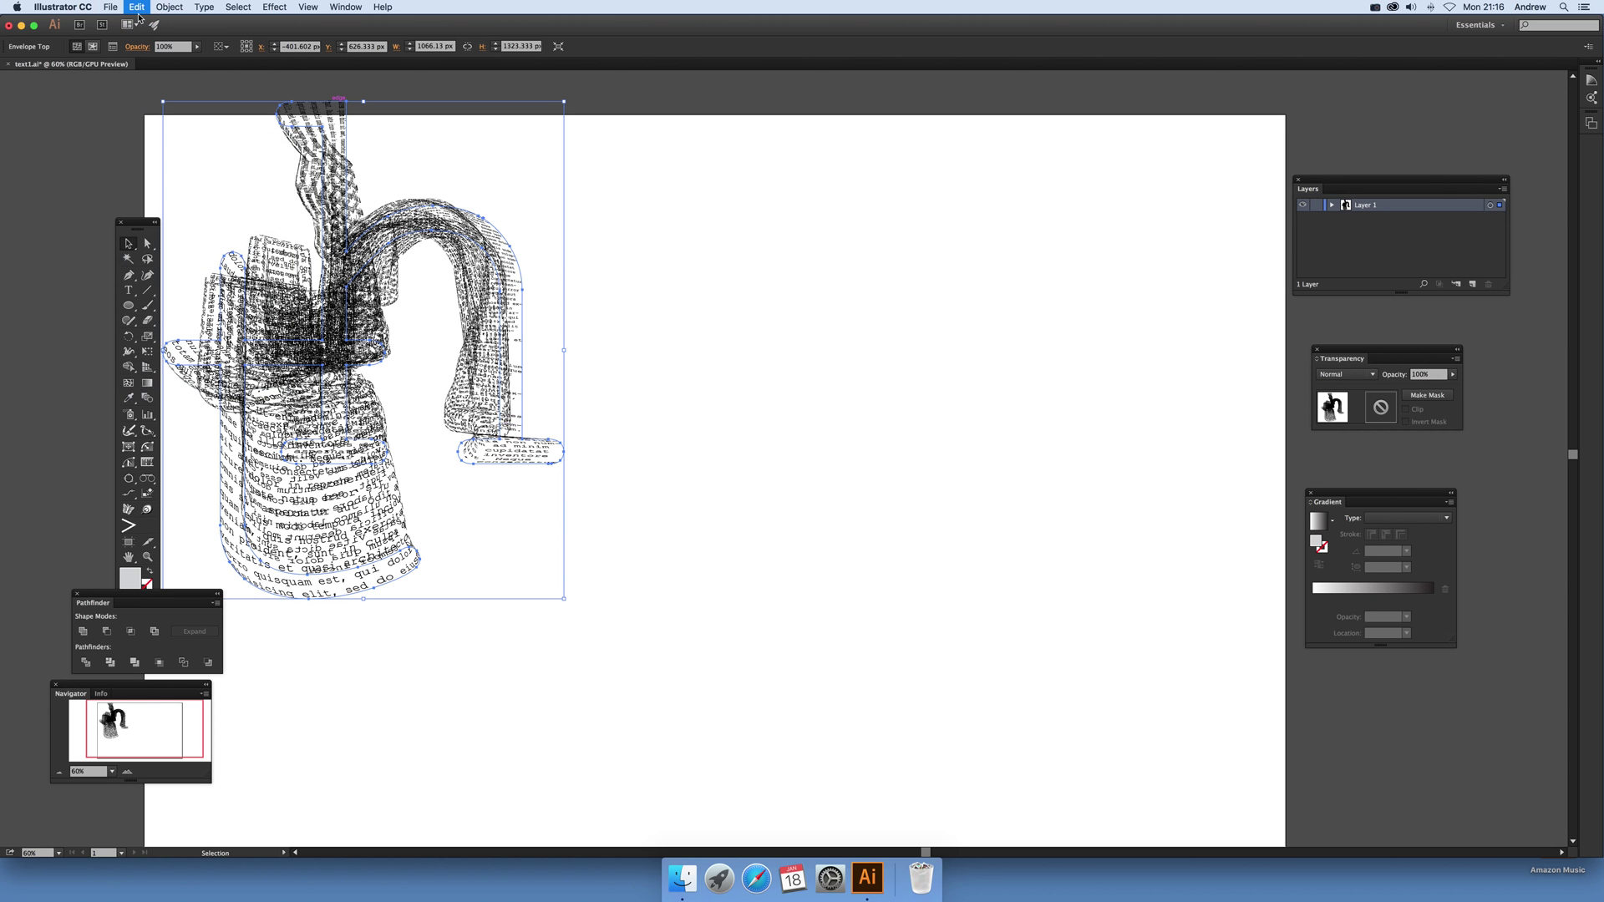
{"action": "left_click", "coordinate": [136, 6]}
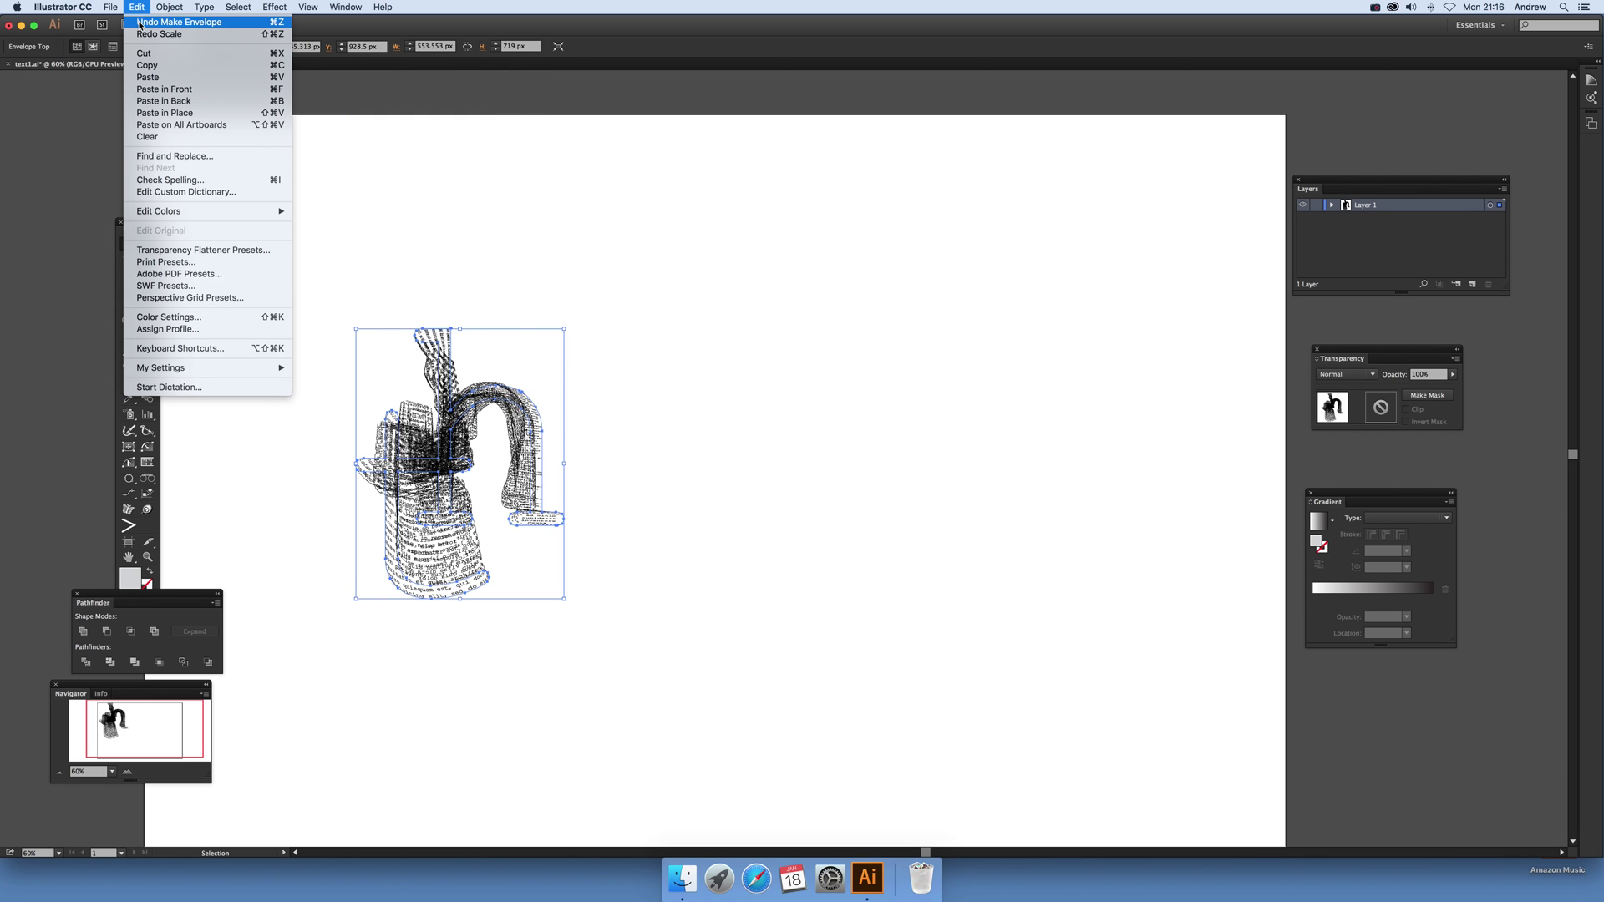
{"action": "left_click", "coordinate": [146, 23]}
{"action": "left_click_drag", "start_coordinate": [401, 361], "coordinate": [358, 500]}
{"action": "key", "text": "Delete"}
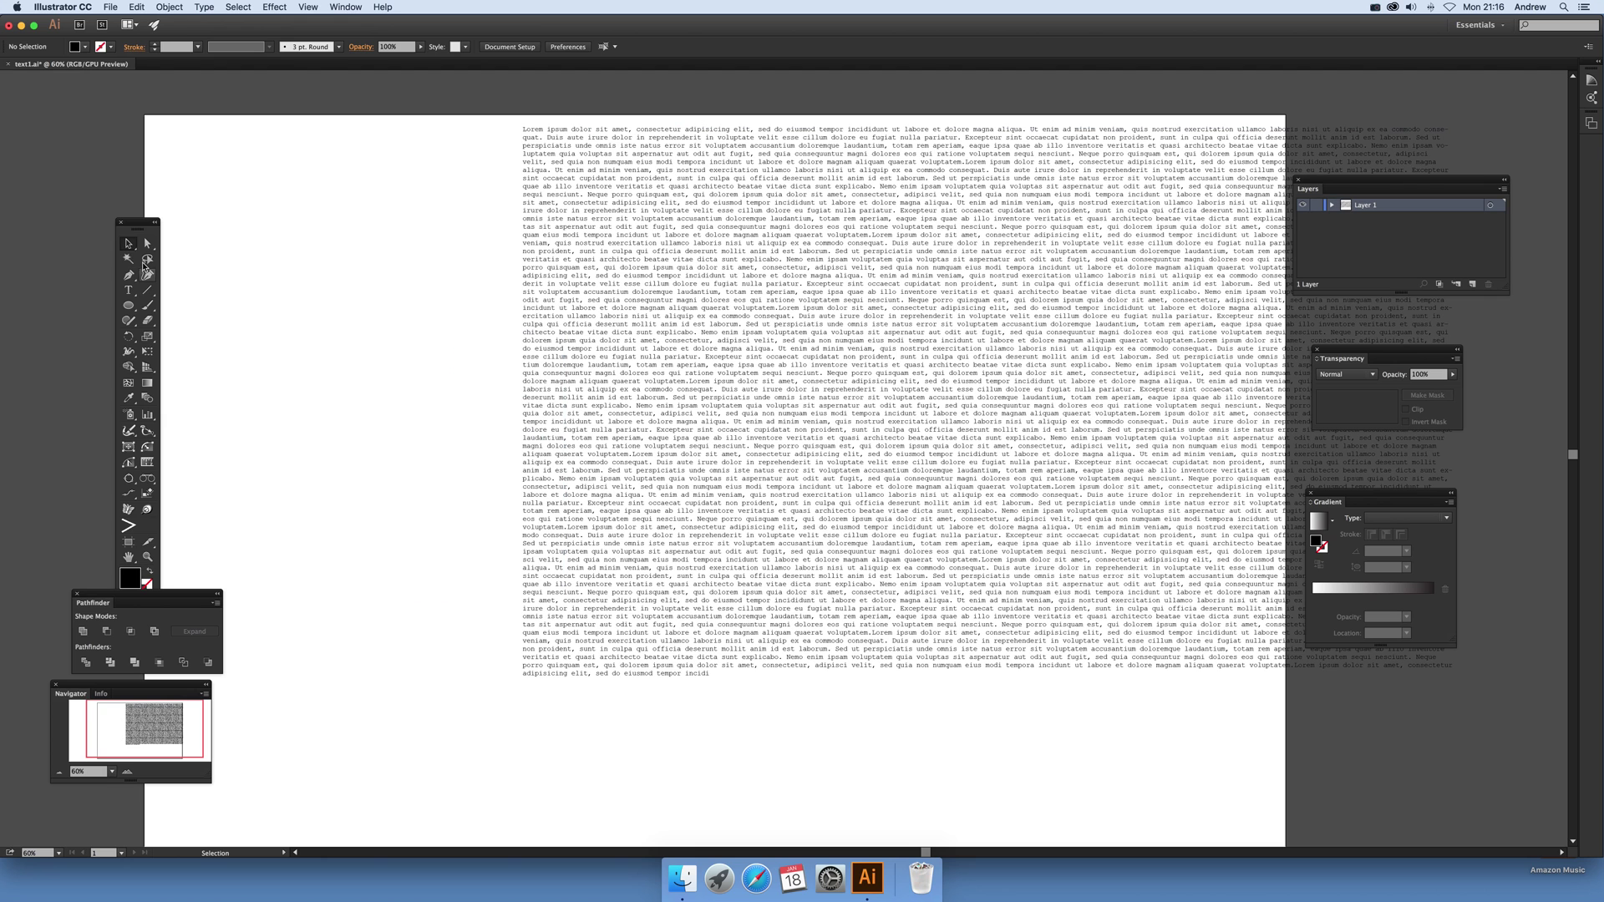
{"action": "left_click_drag", "start_coordinate": [132, 228], "coordinate": [43, 180]}
Draw about ten overlapping black circles of varying sizes in a winding column, then select them all
{"action": "left_click", "coordinate": [39, 257]}
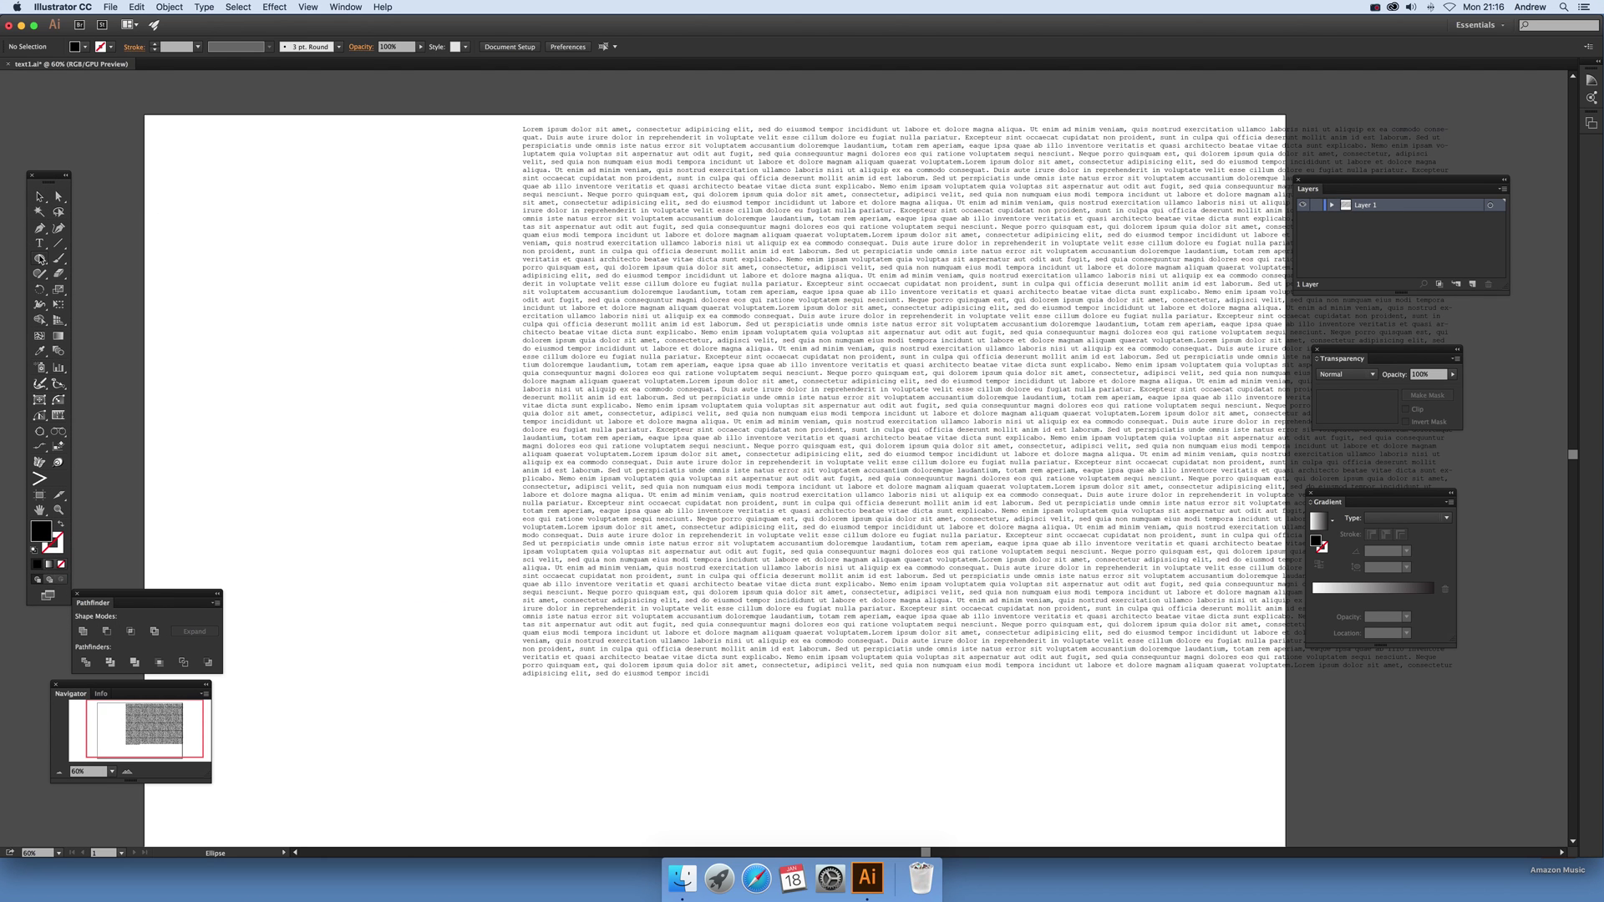
{"action": "left_click_drag", "start_coordinate": [144, 166], "coordinate": [275, 295]}
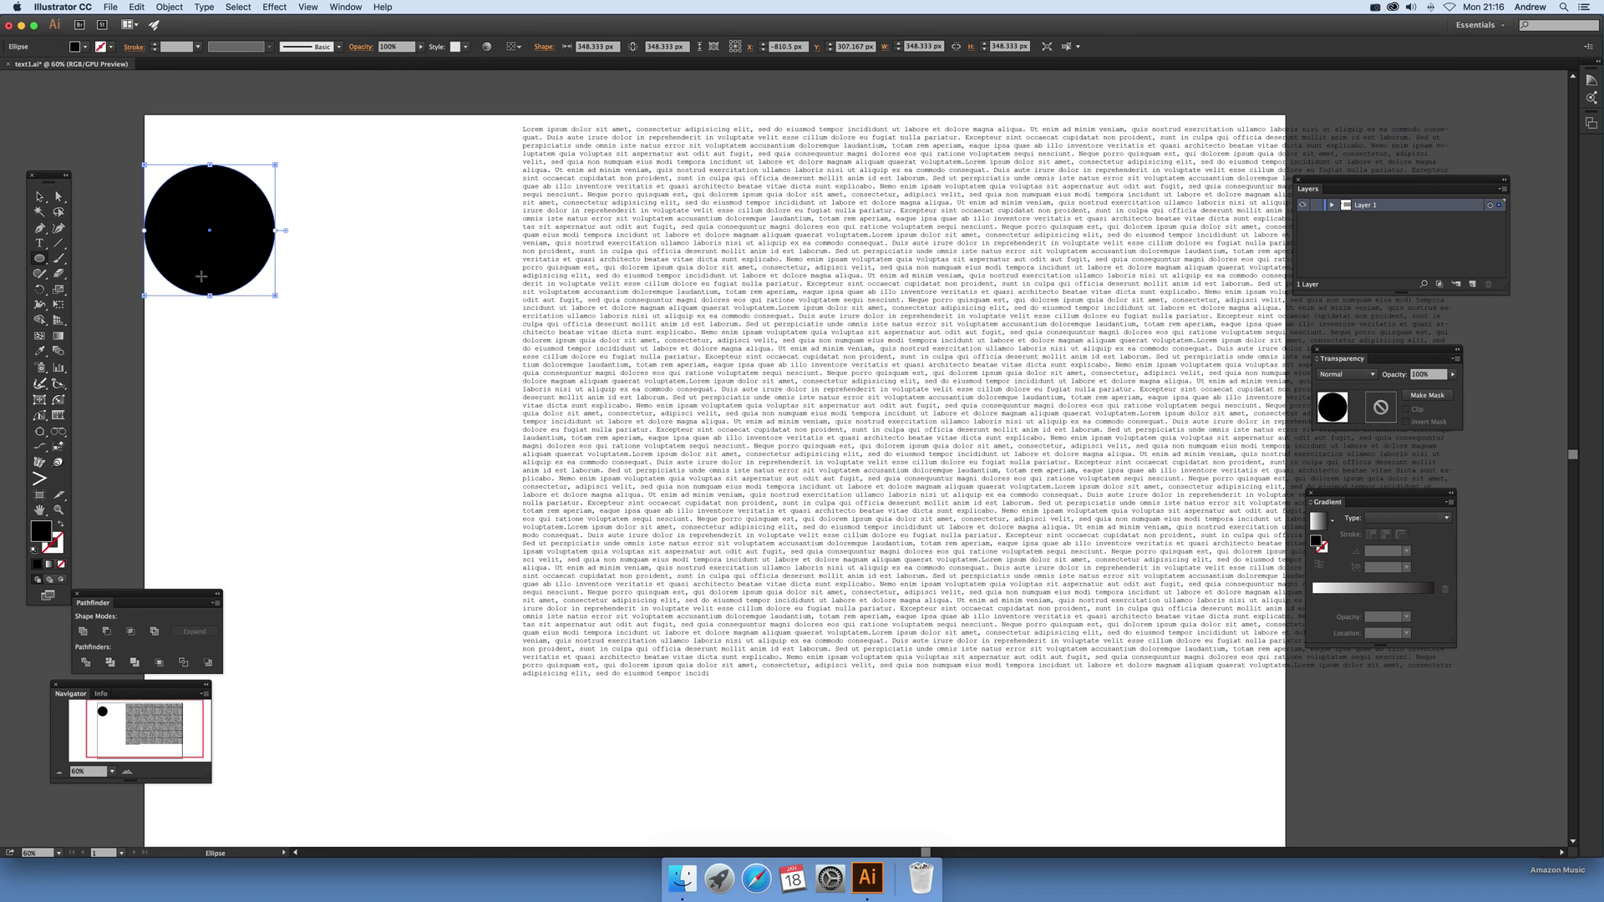
{"action": "left_click_drag", "start_coordinate": [172, 276], "coordinate": [315, 396]}
{"action": "left_click_drag", "start_coordinate": [257, 326], "coordinate": [420, 502]}
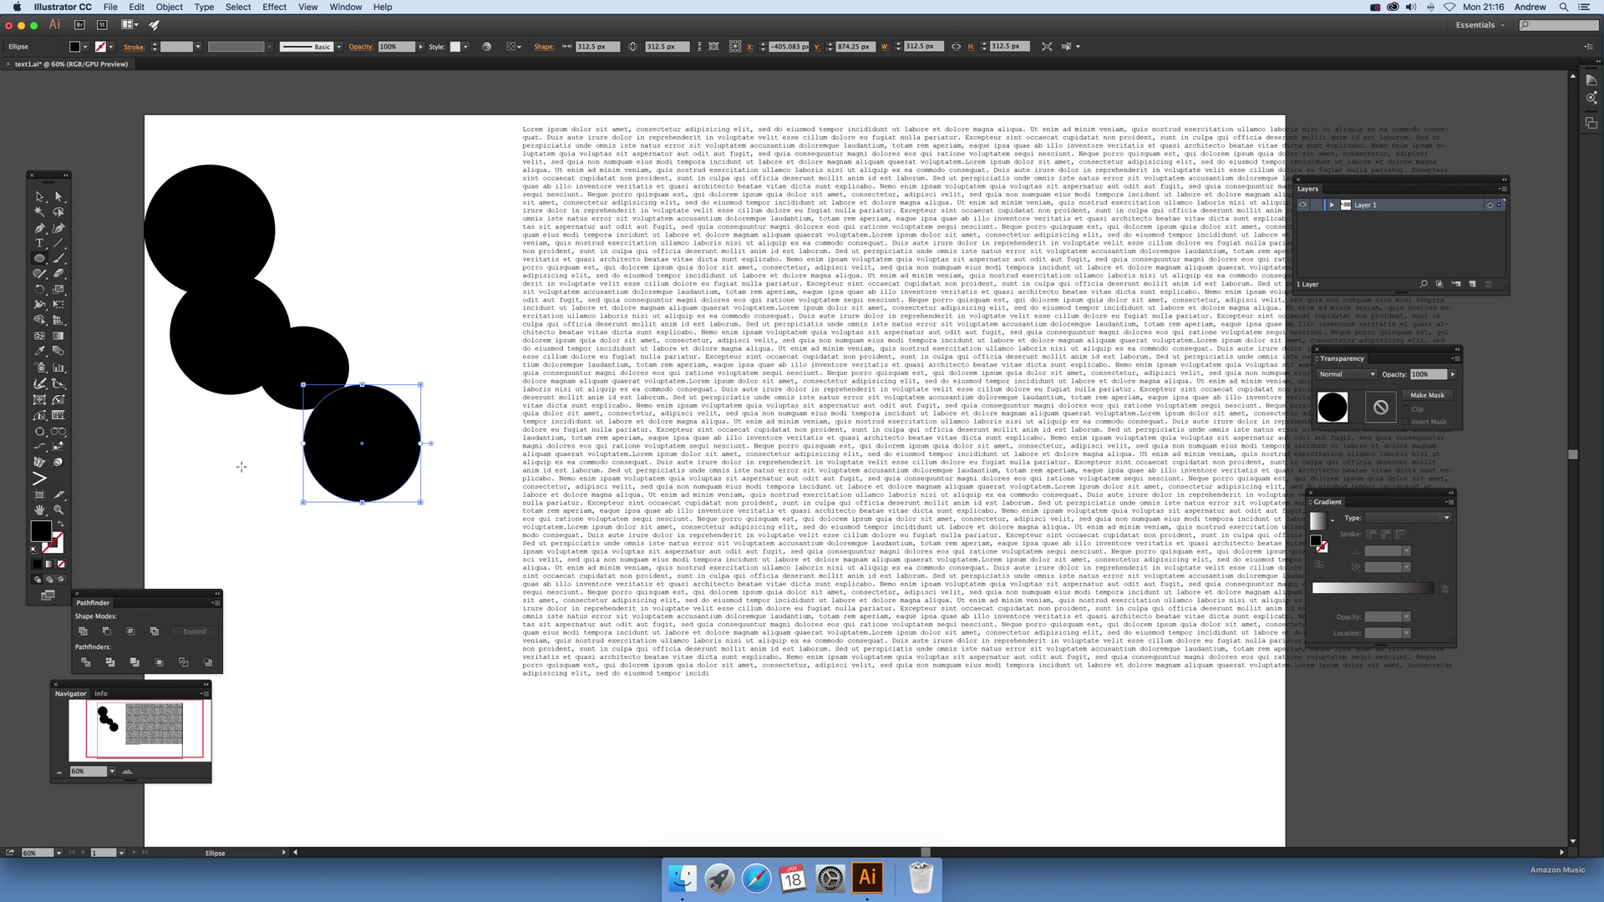
{"action": "left_click_drag", "start_coordinate": [245, 467], "coordinate": [353, 575]}
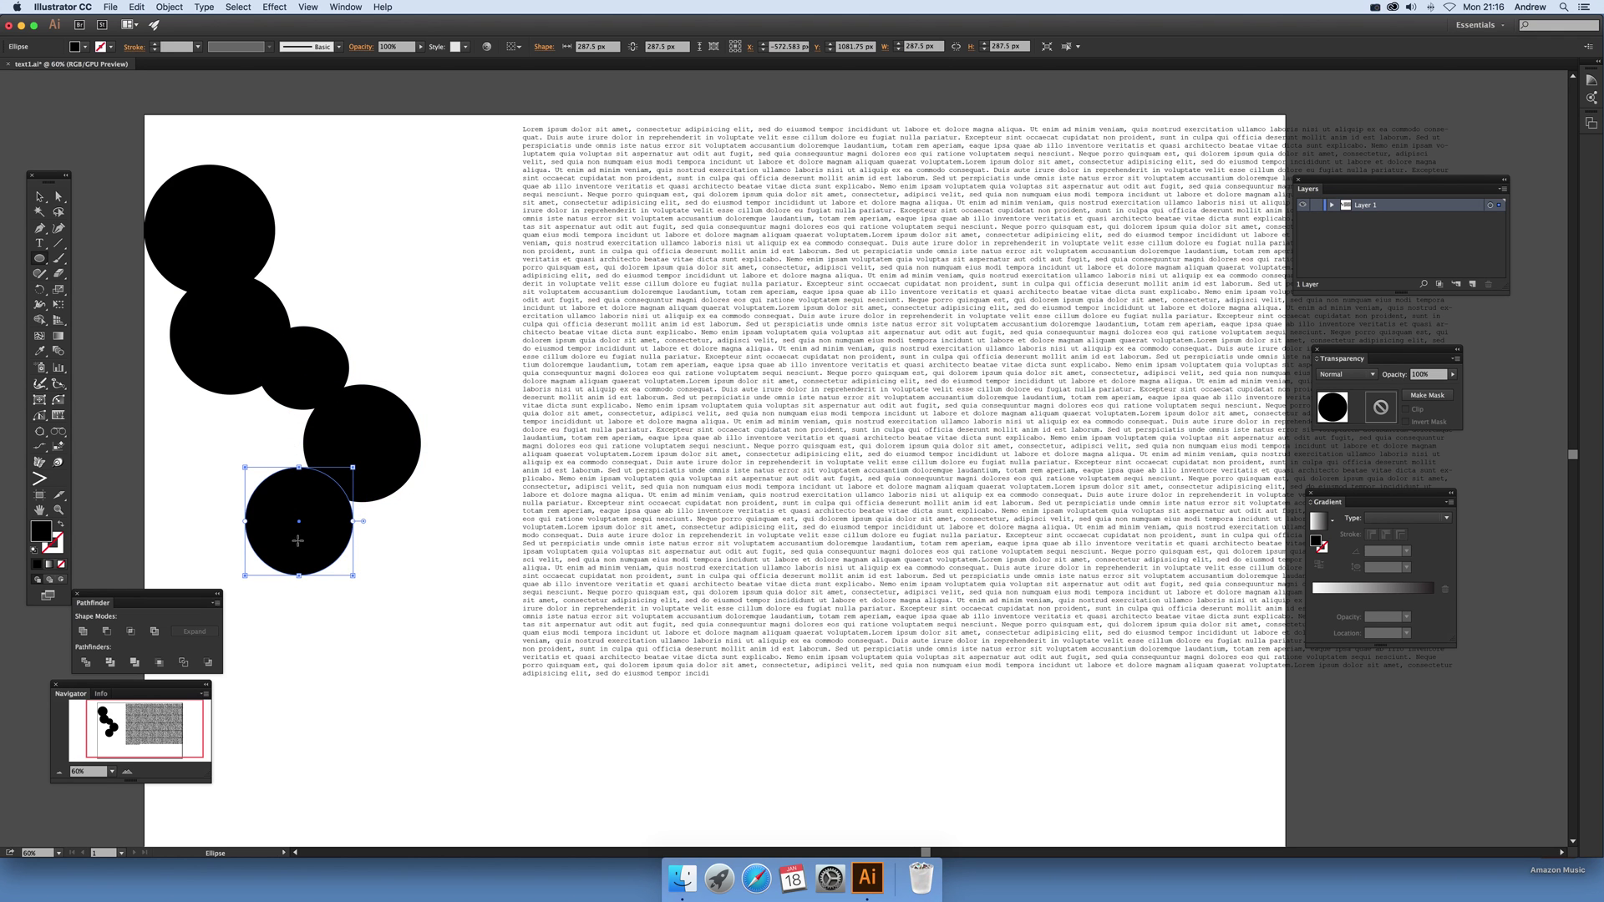
{"action": "mouse_move", "coordinate": [297, 541]}
{"action": "left_mouse_down"}
{"action": "mouse_move", "coordinate": [422, 619]}
{"action": "mouse_move", "coordinate": [420, 662]}
{"action": "left_mouse_up"}
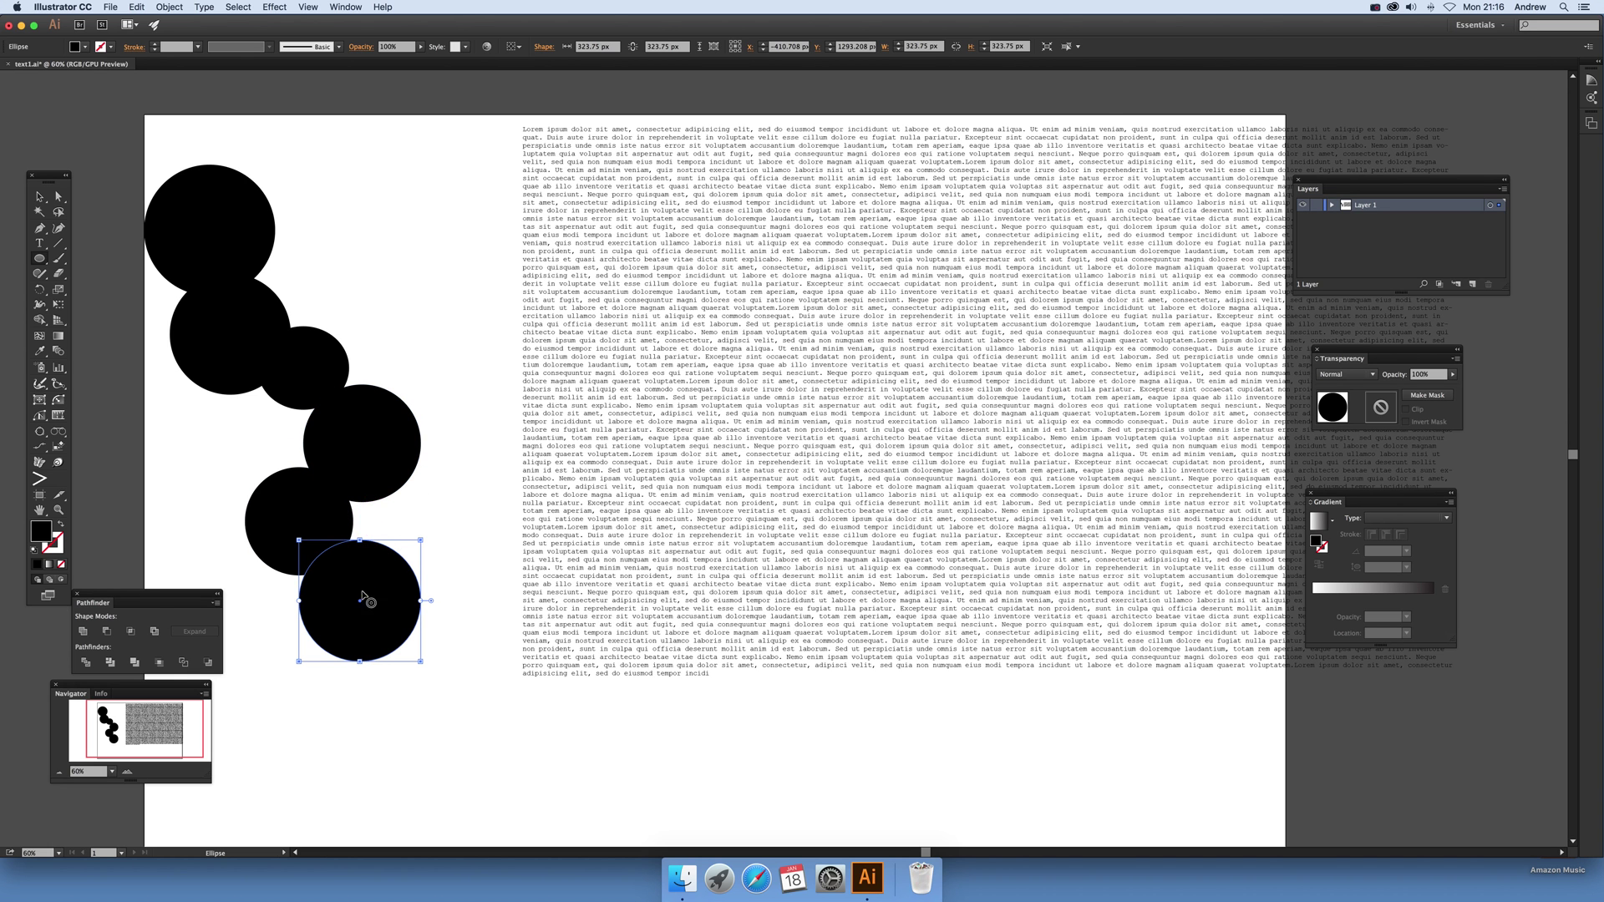
{"action": "left_click_drag", "start_coordinate": [362, 628], "coordinate": [465, 745]}
{"action": "left_click_drag", "start_coordinate": [382, 368], "coordinate": [455, 436]}
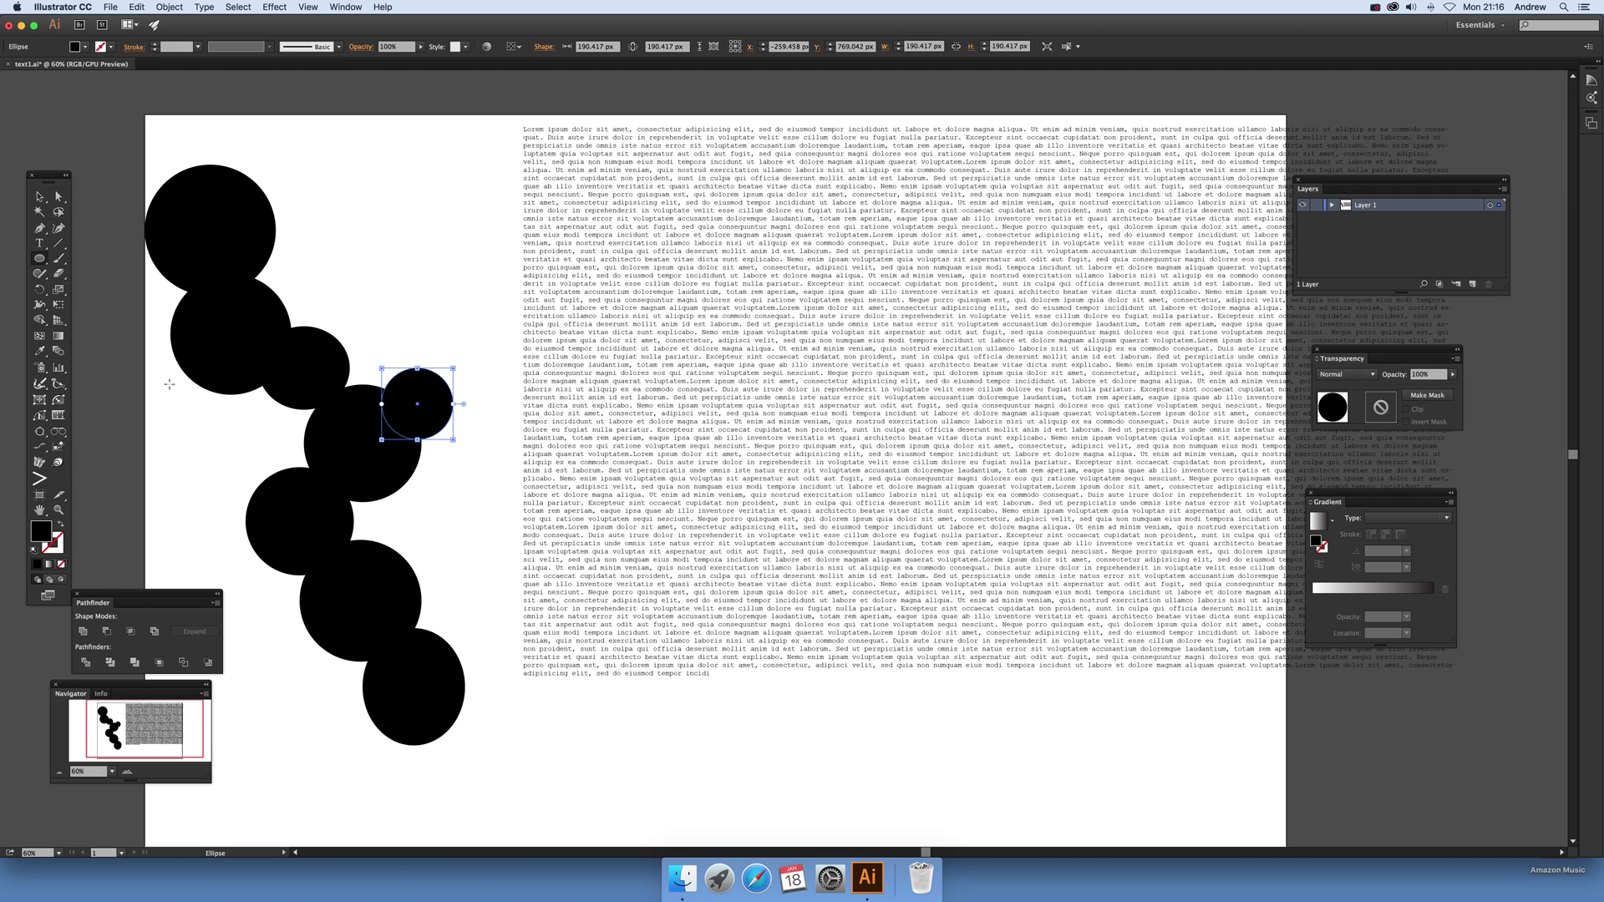
{"action": "left_click_drag", "start_coordinate": [171, 380], "coordinate": [218, 422]}
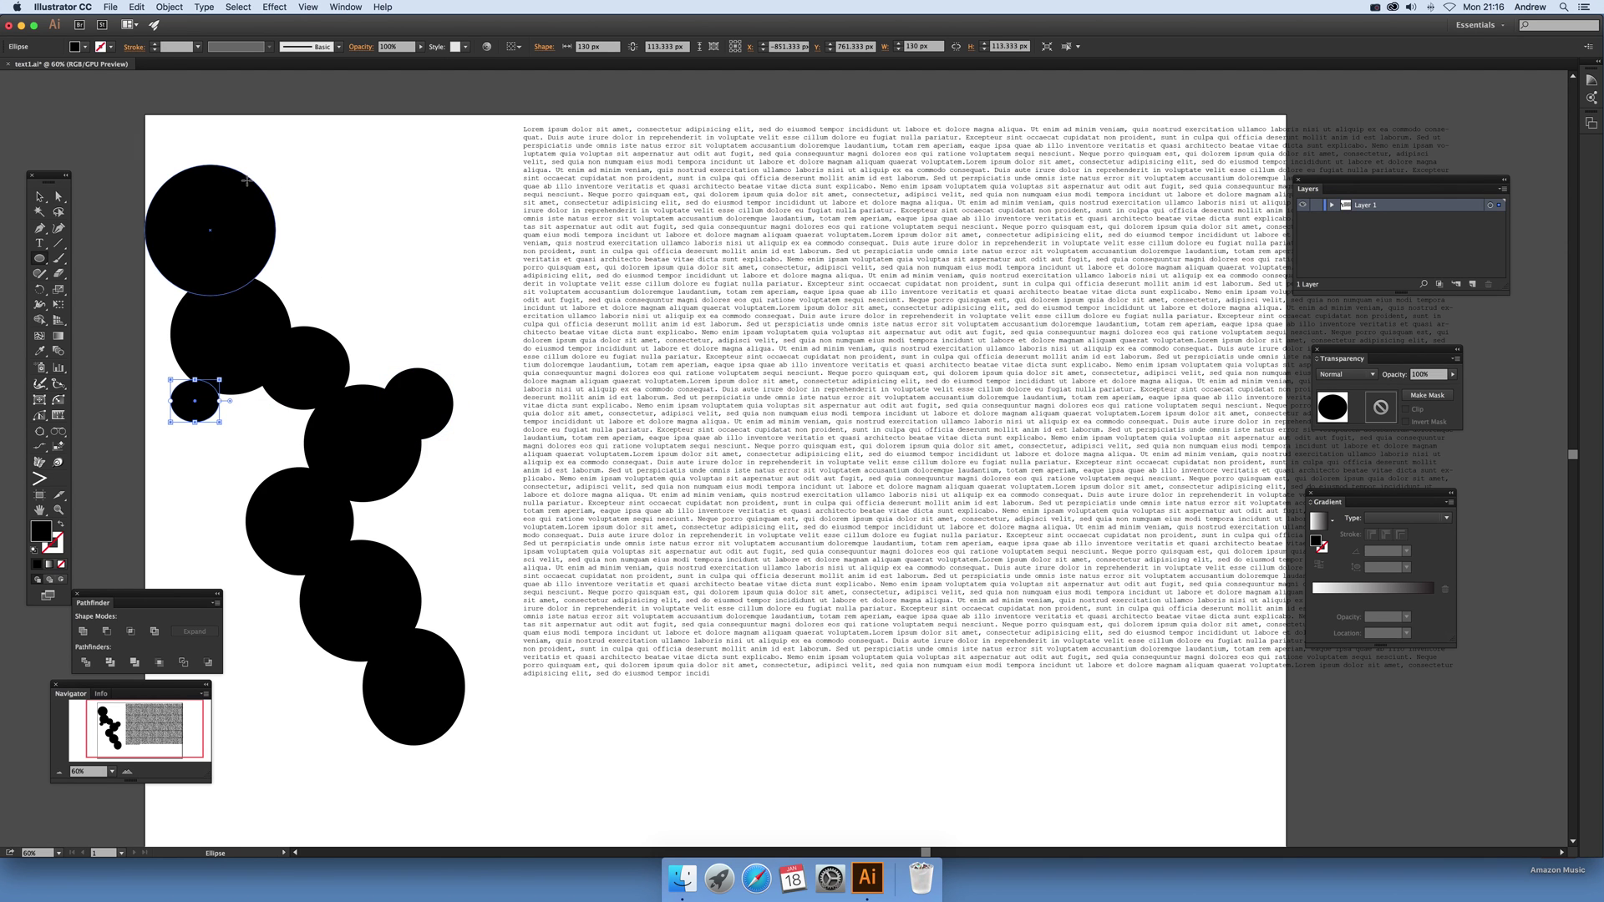
{"action": "left_click_drag", "start_coordinate": [246, 180], "coordinate": [300, 234]}
{"action": "key", "text": "v"}
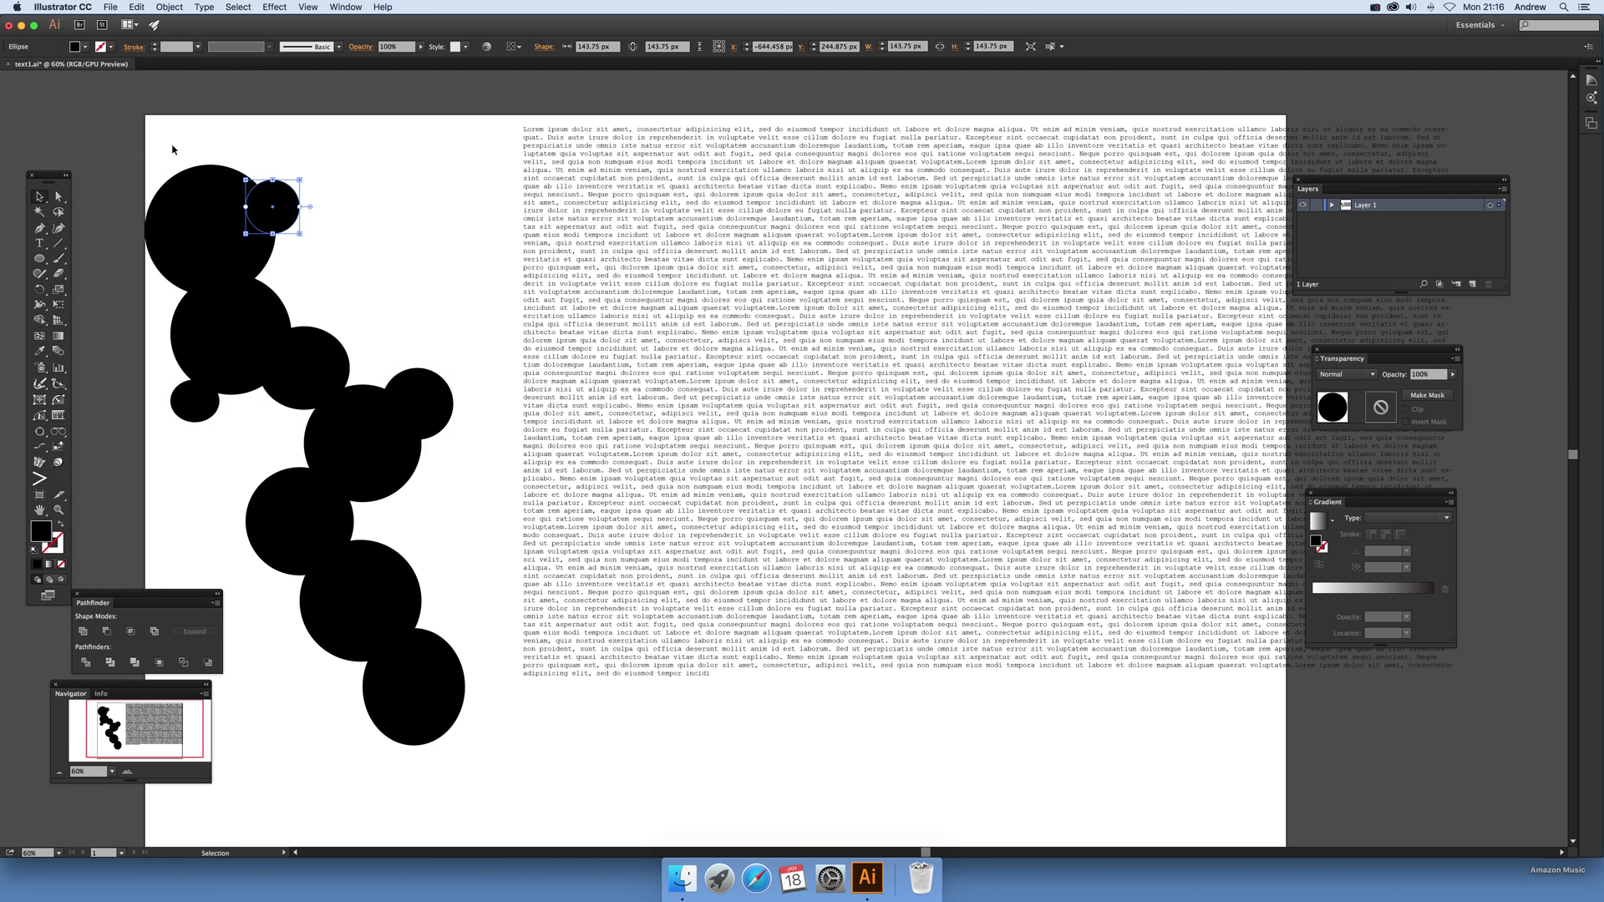
{"action": "left_click_drag", "start_coordinate": [154, 141], "coordinate": [468, 712]}
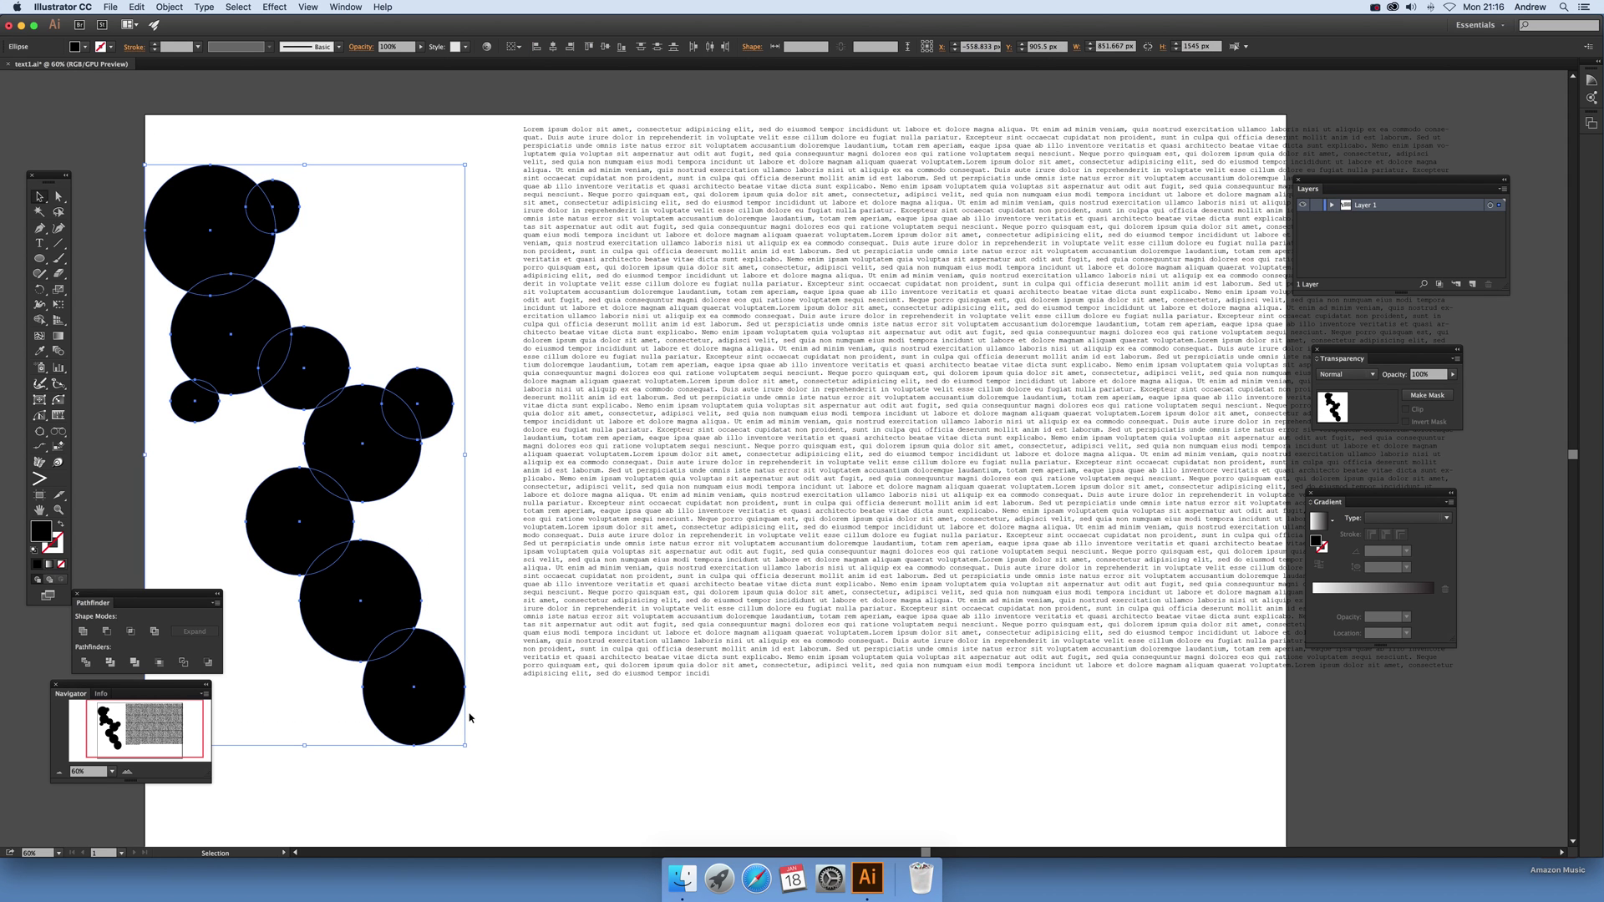
Unite the circles into one blob, move it onto the text, and envelope the text into it with Make with Top Object
{"action": "left_click", "coordinate": [83, 635]}
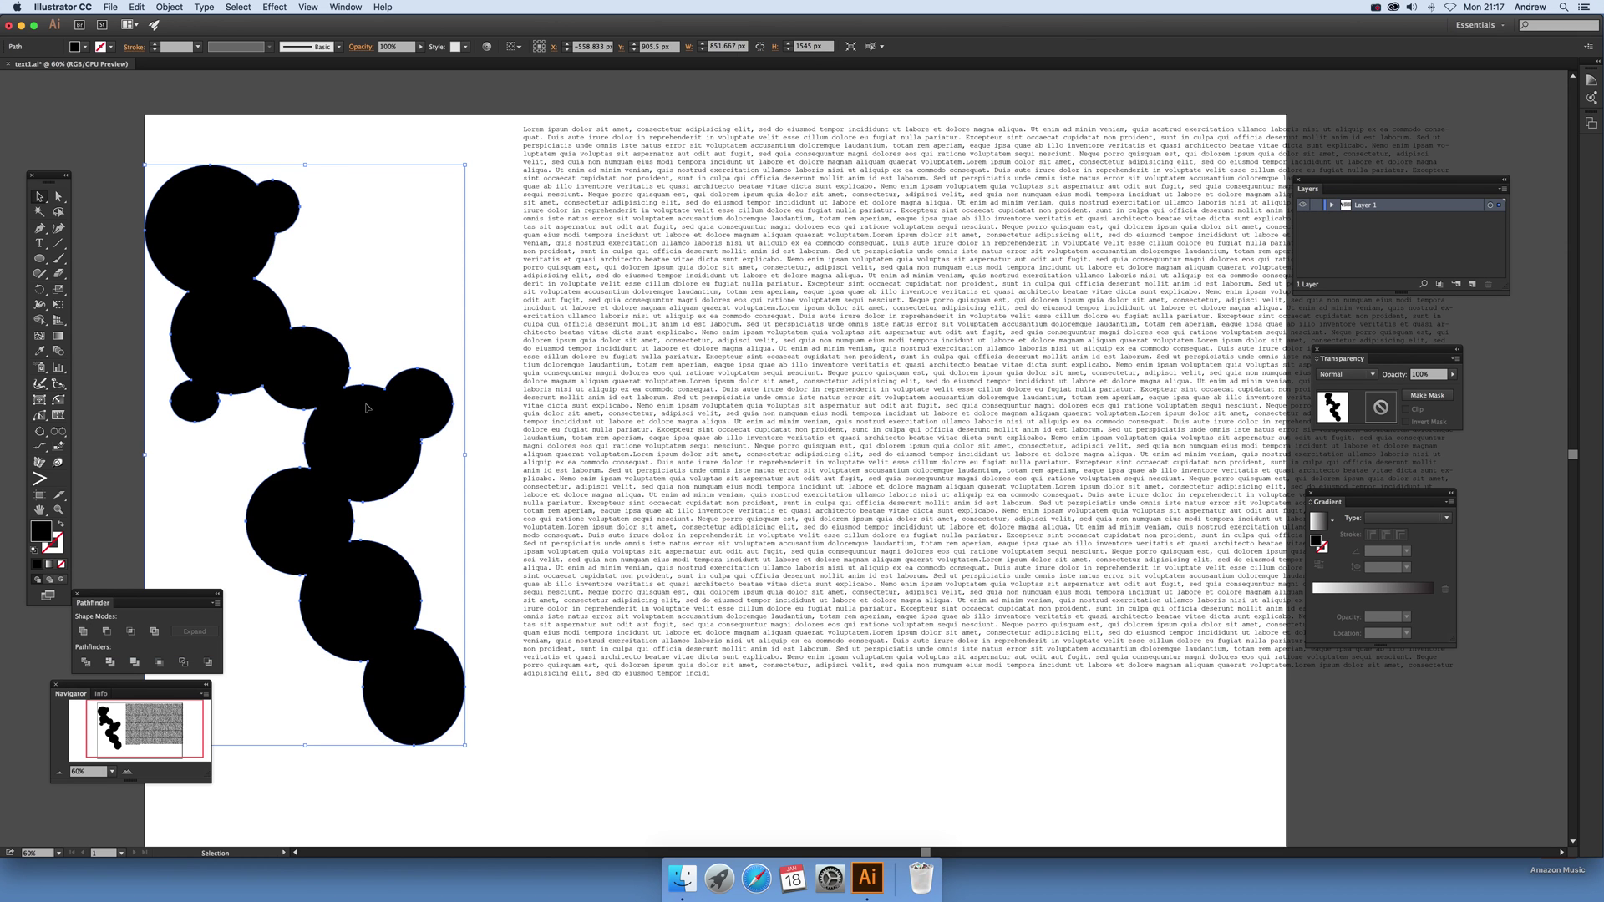
{"action": "left_click_drag", "start_coordinate": [258, 437], "coordinate": [675, 416]}
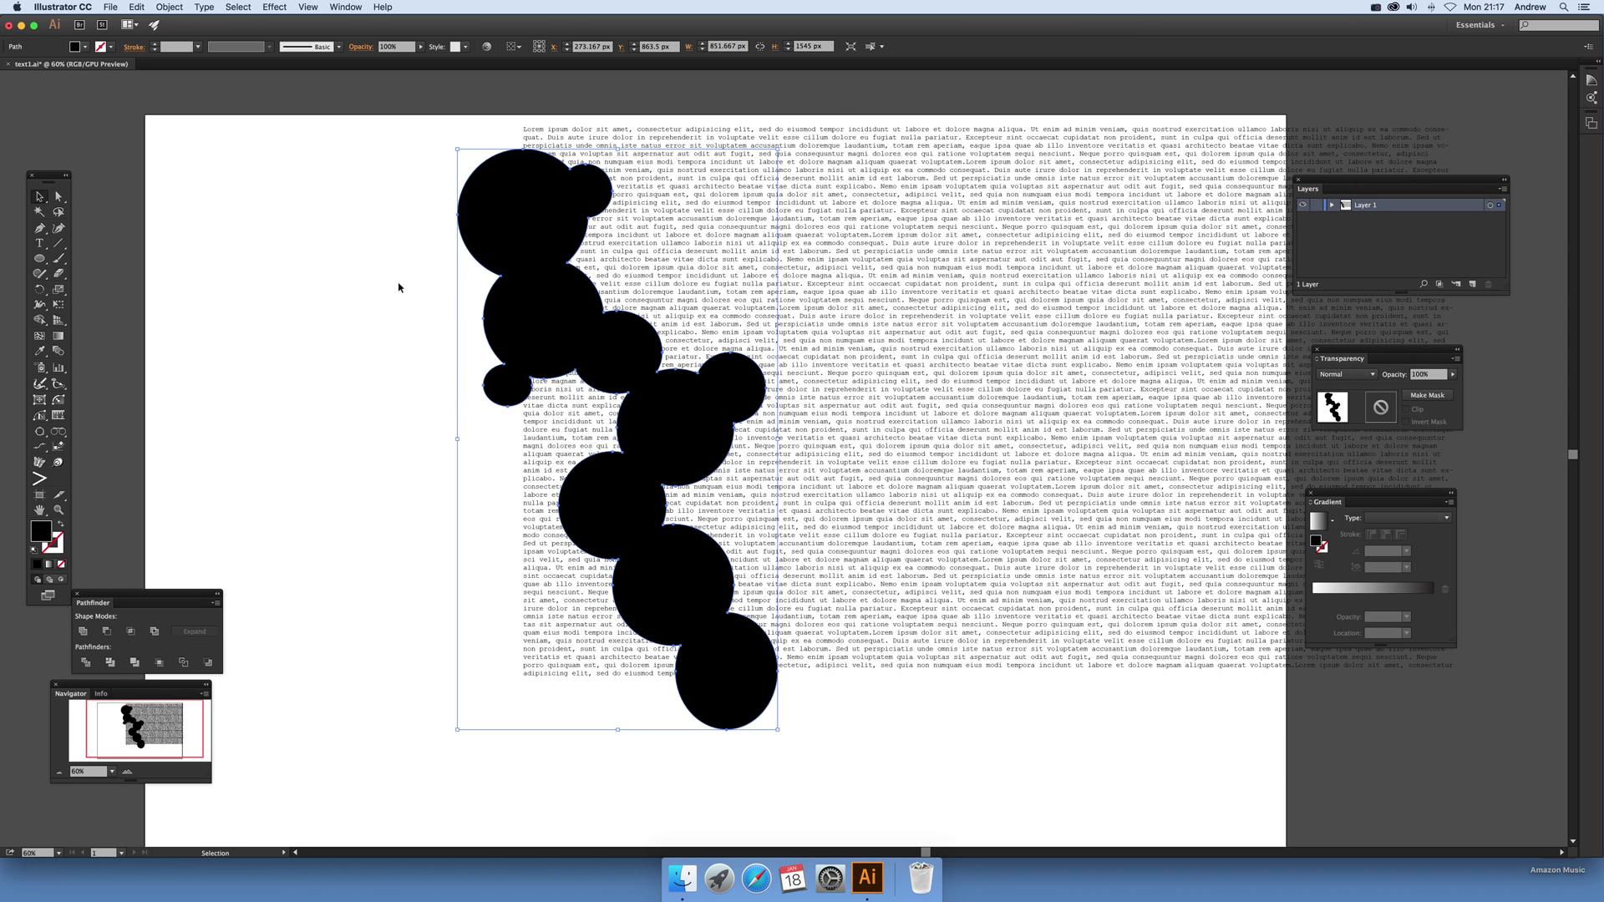
{"action": "left_click_drag", "start_coordinate": [398, 284], "coordinate": [535, 421]}
{"action": "left_click", "coordinate": [169, 7]}
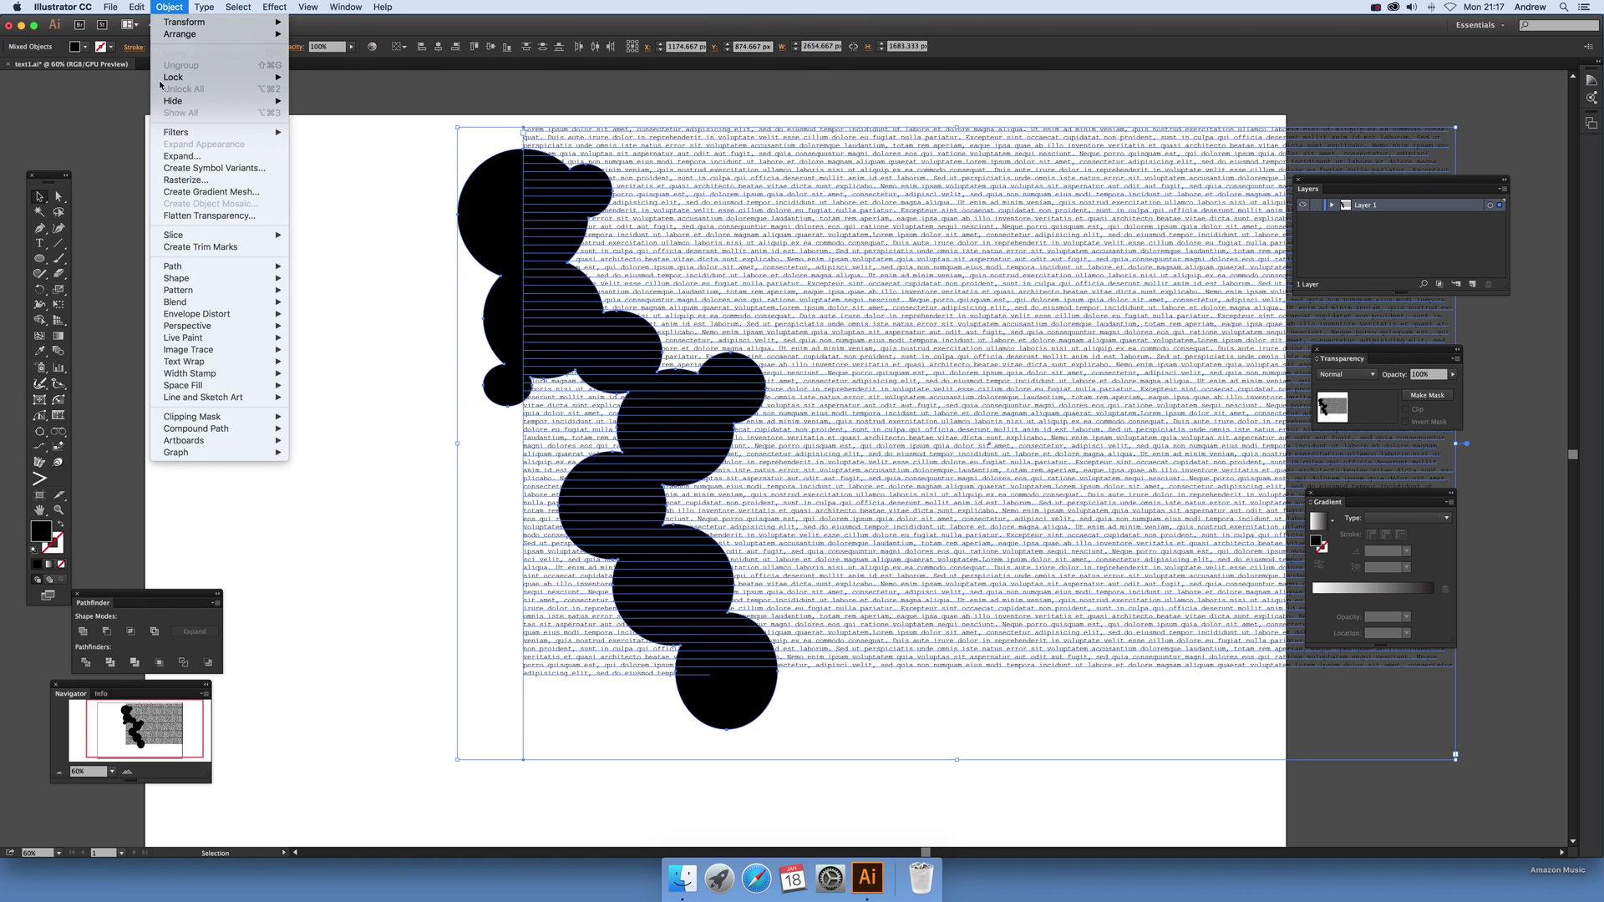
{"action": "mouse_move", "coordinate": [217, 314]}
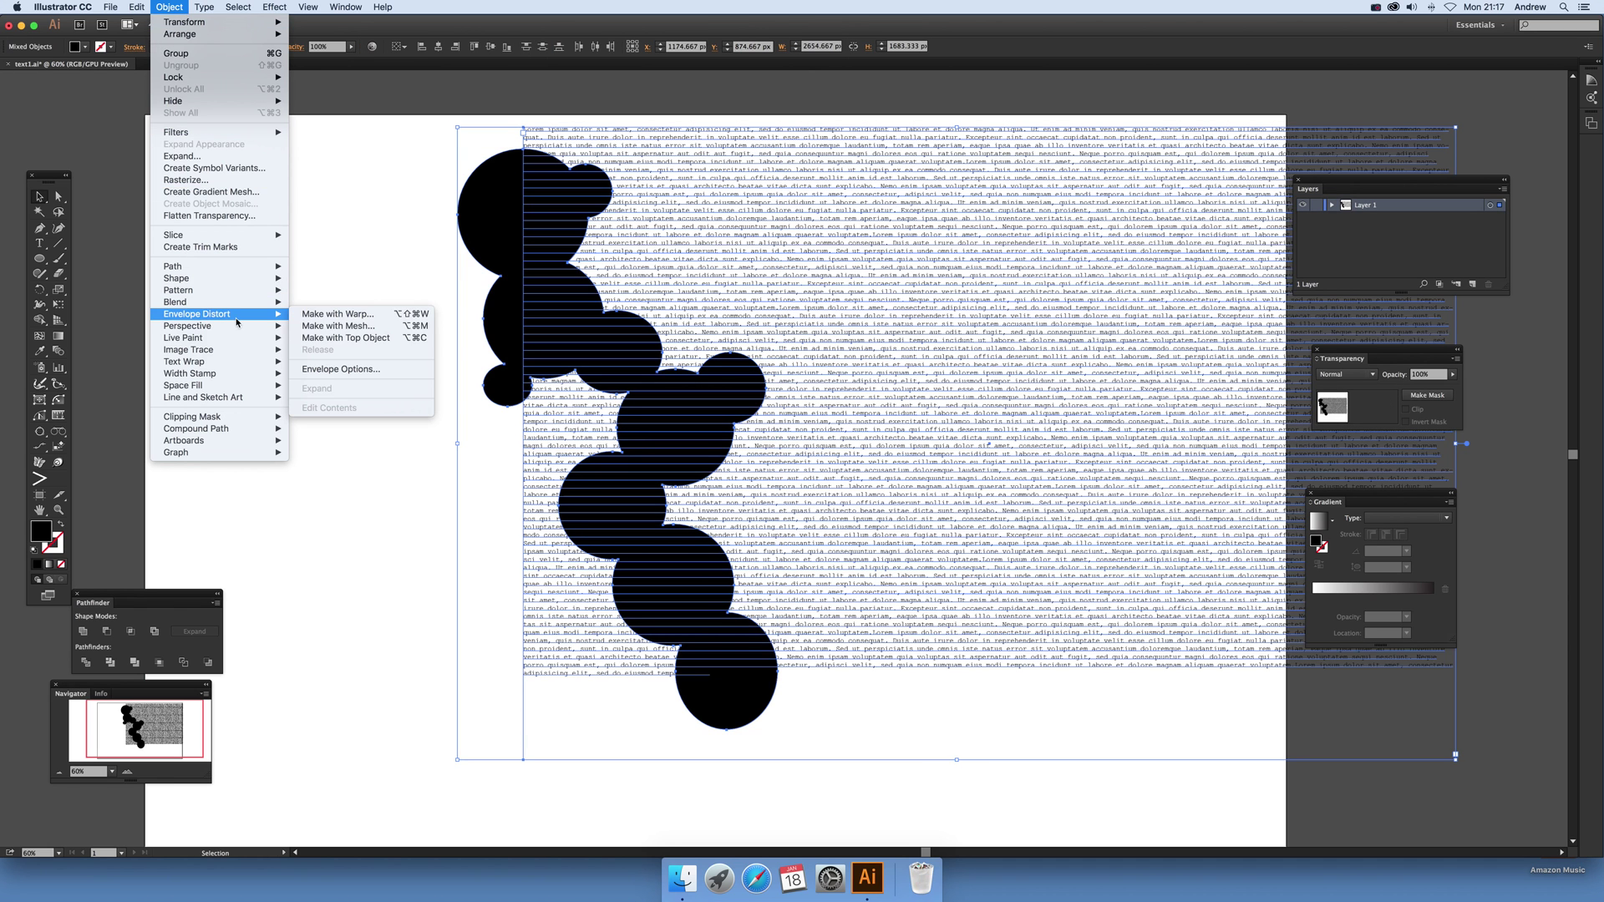
{"action": "left_click", "coordinate": [352, 338]}
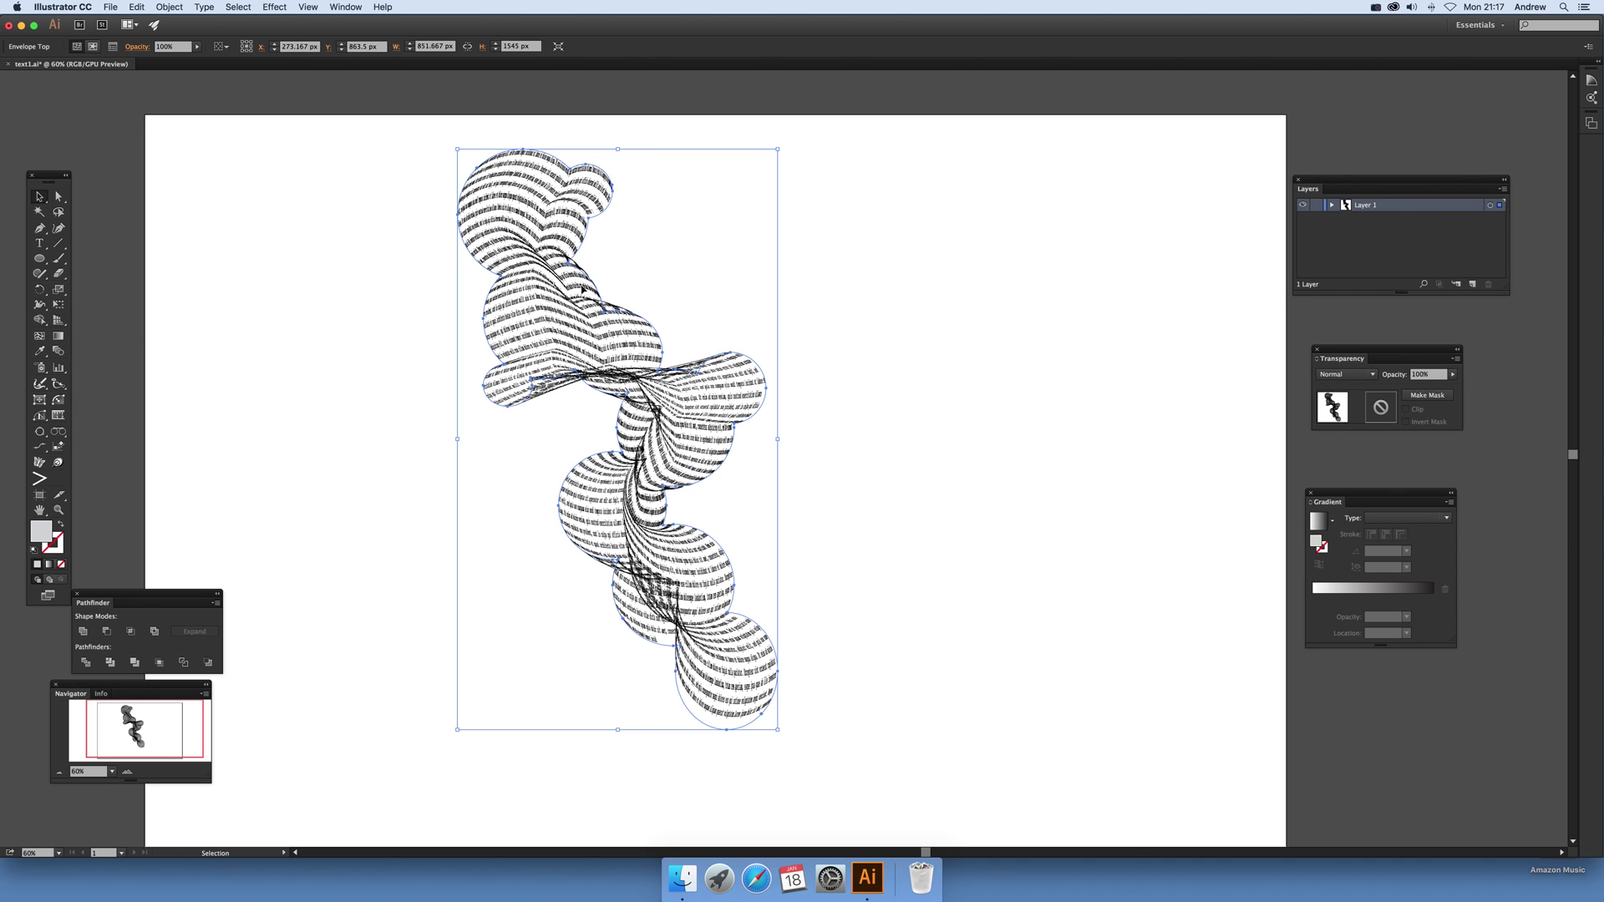
Enlarge the distorted text envelope toward the lower right and select mesh points on its left edge
{"action": "left_click_drag", "start_coordinate": [777, 729], "coordinate": [956, 823]}
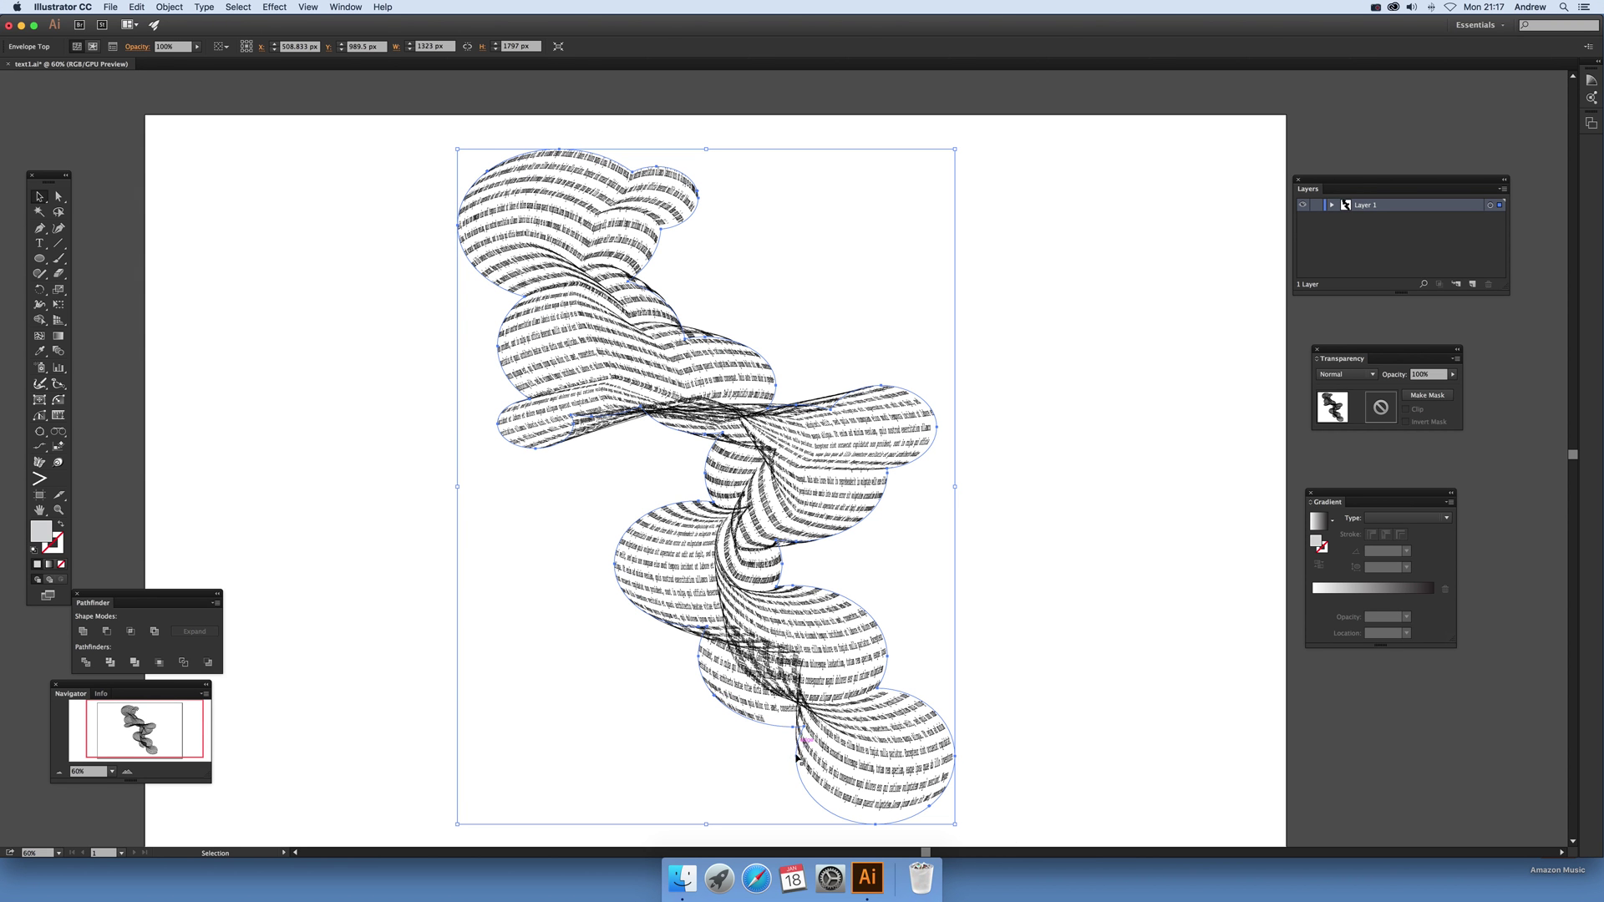
{"action": "left_click", "coordinate": [60, 198]}
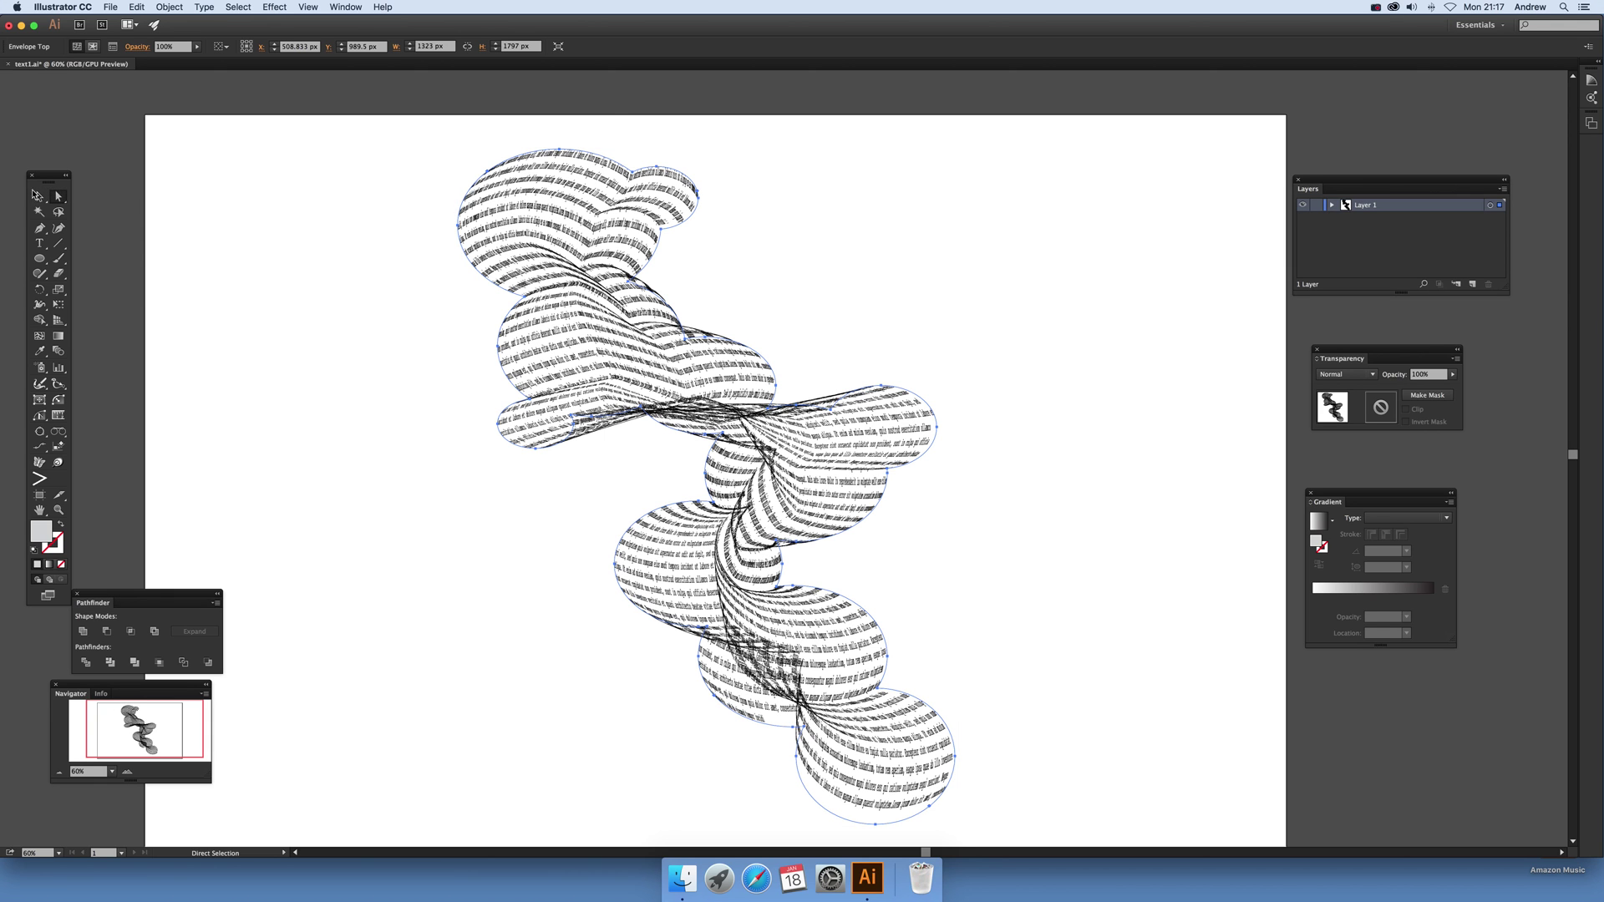
{"action": "left_click_drag", "start_coordinate": [59, 197], "coordinate": [118, 203]}
{"action": "left_click", "coordinate": [502, 354]}
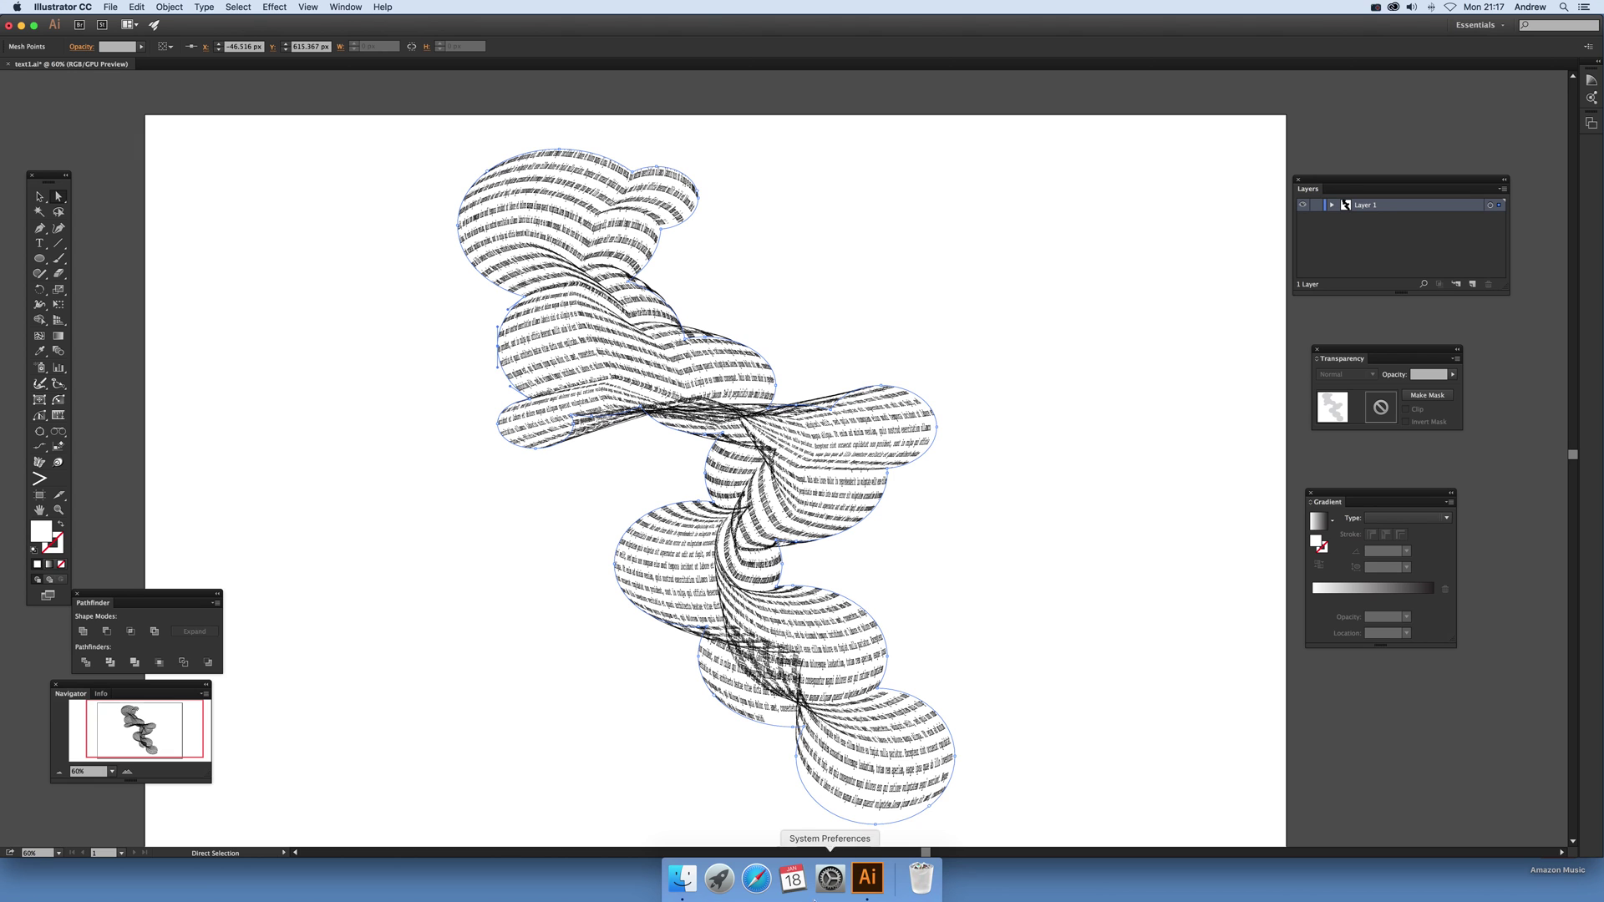
{"action": "left_click_drag", "start_coordinate": [687, 675], "coordinate": [732, 740]}
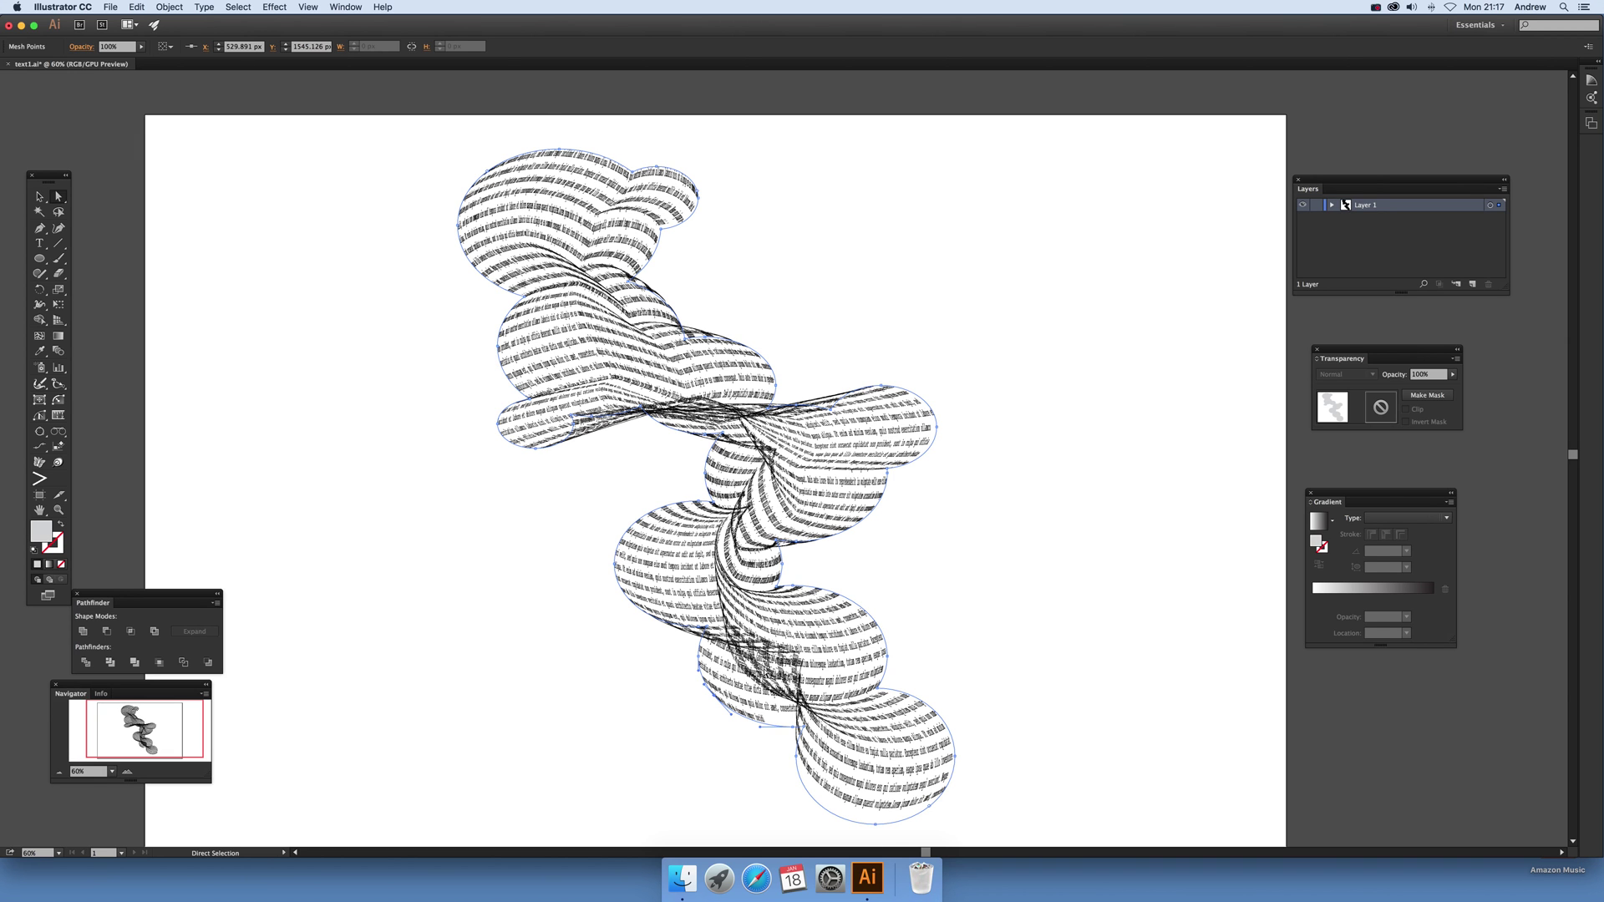
{"action": "left_click", "coordinate": [732, 740]}
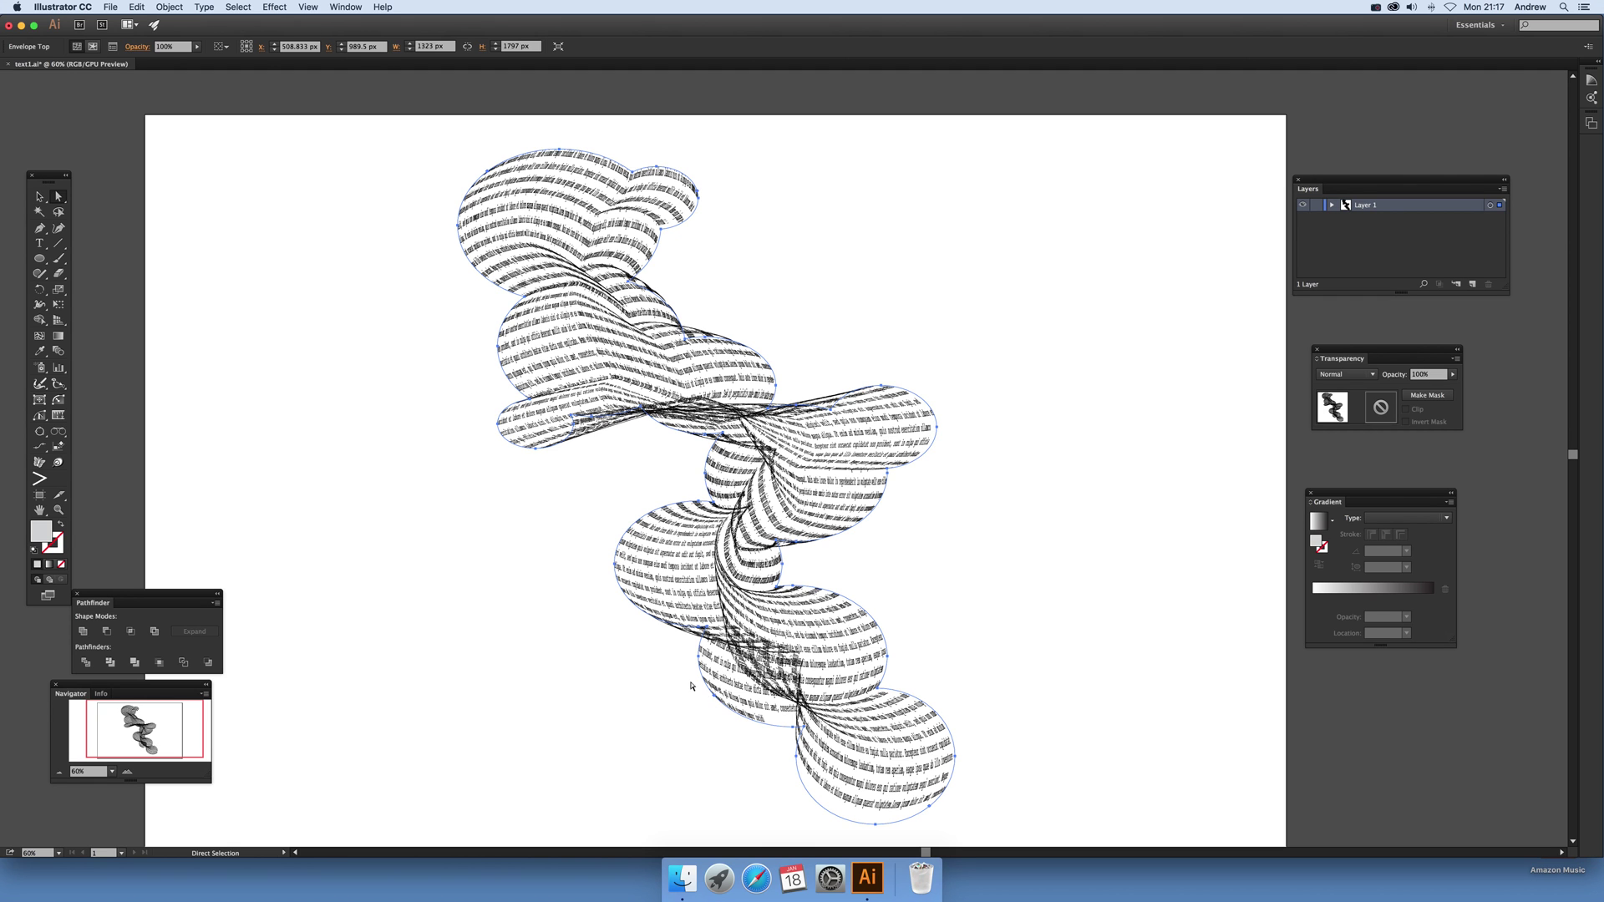
Pull a lower-left mesh point down and left, then undo that warp with Cmd+Z
{"action": "left_click_drag", "start_coordinate": [721, 701], "coordinate": [650, 735]}
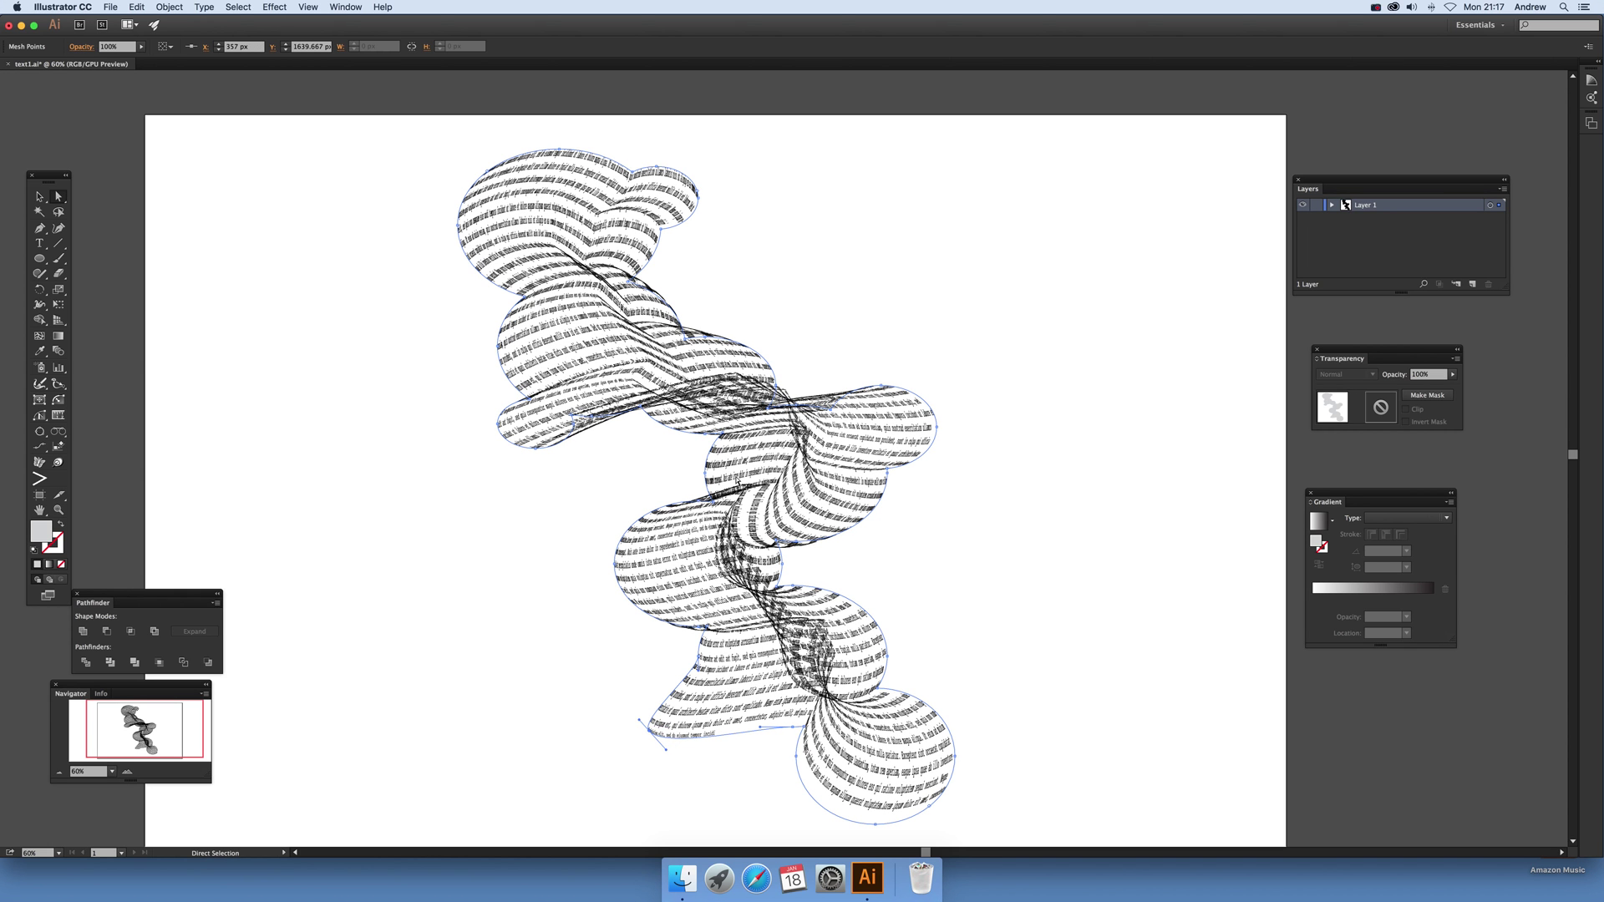
{"action": "key", "text": "v"}
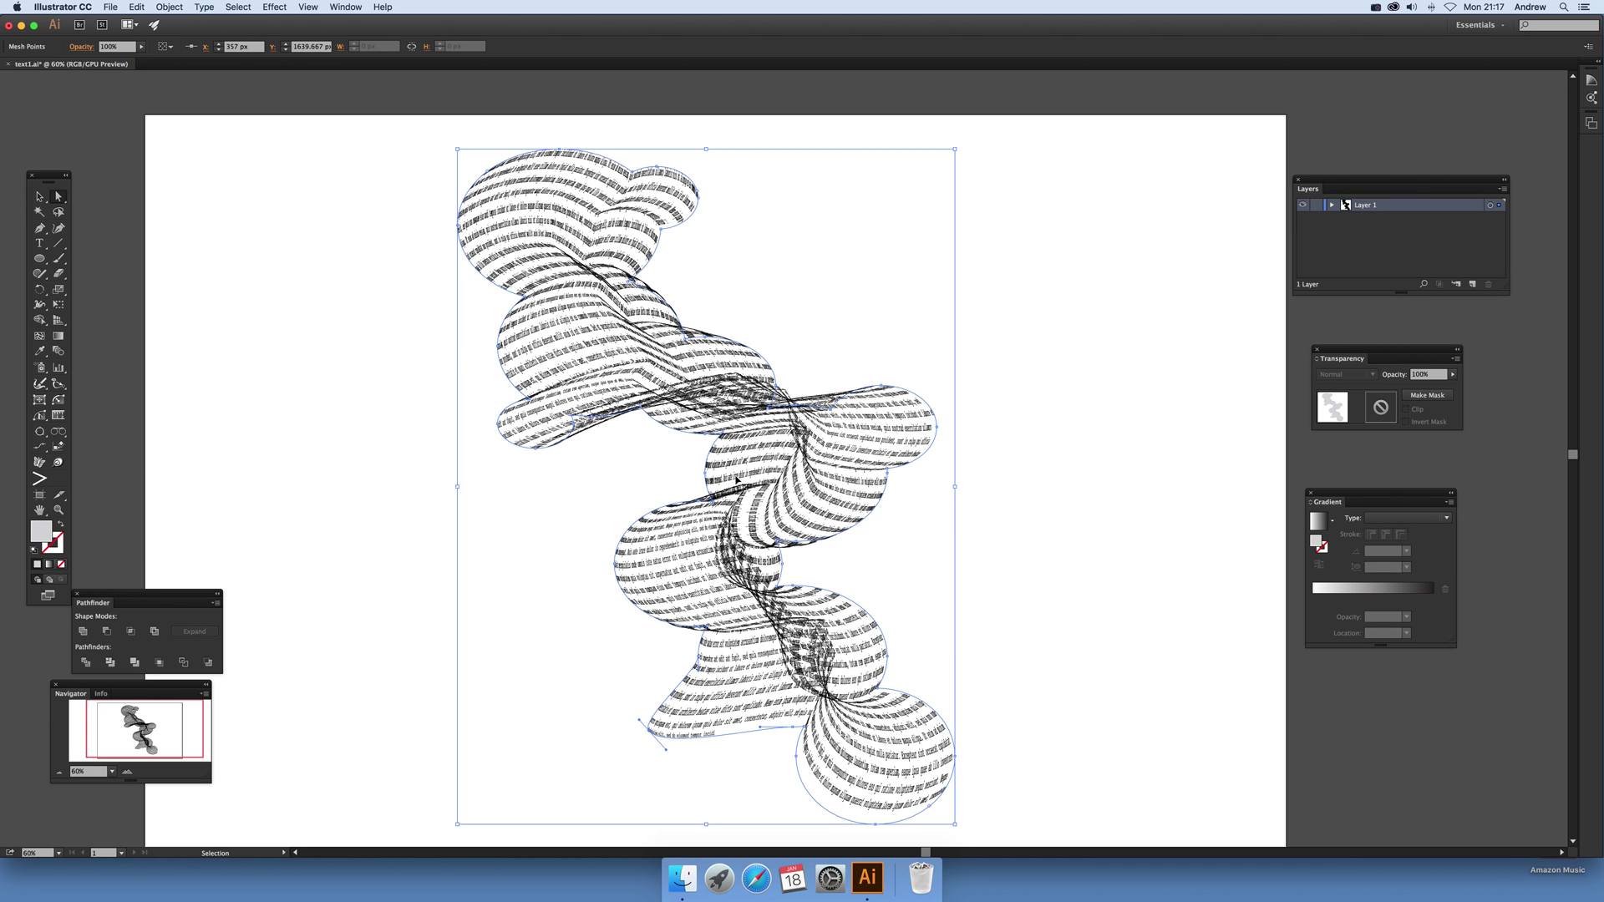
{"action": "key", "text": "super+z"}
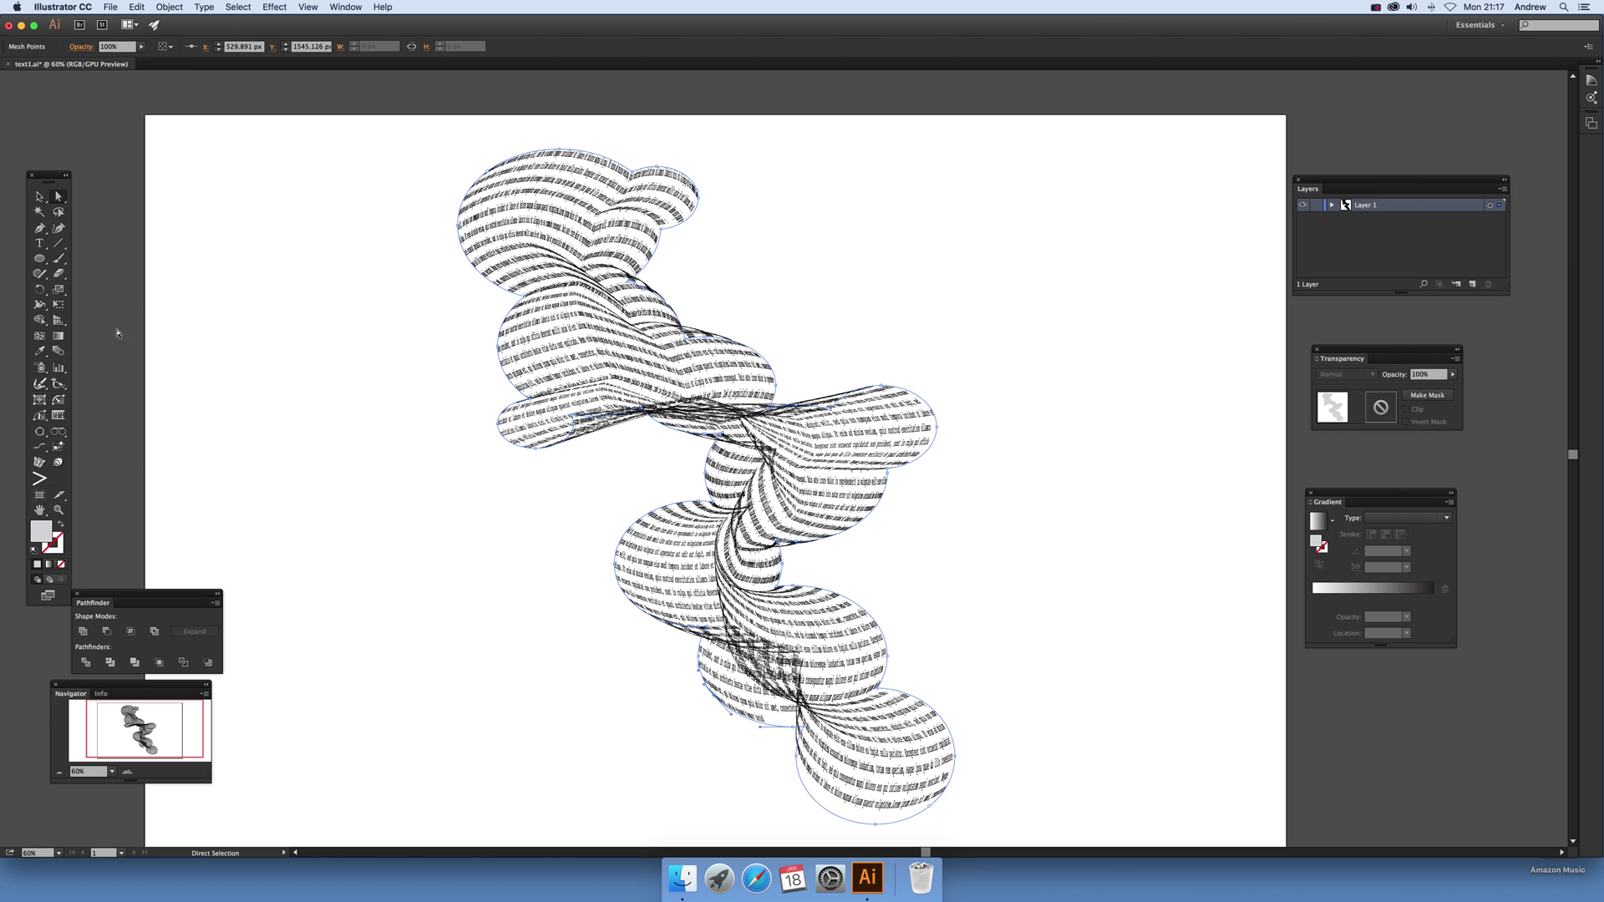
{"action": "left_click", "coordinate": [40, 259]}
Draw a large grey circle left of the artwork and a smaller one butted against its bottom
{"action": "left_click_drag", "start_coordinate": [261, 291], "coordinate": [597, 621]}
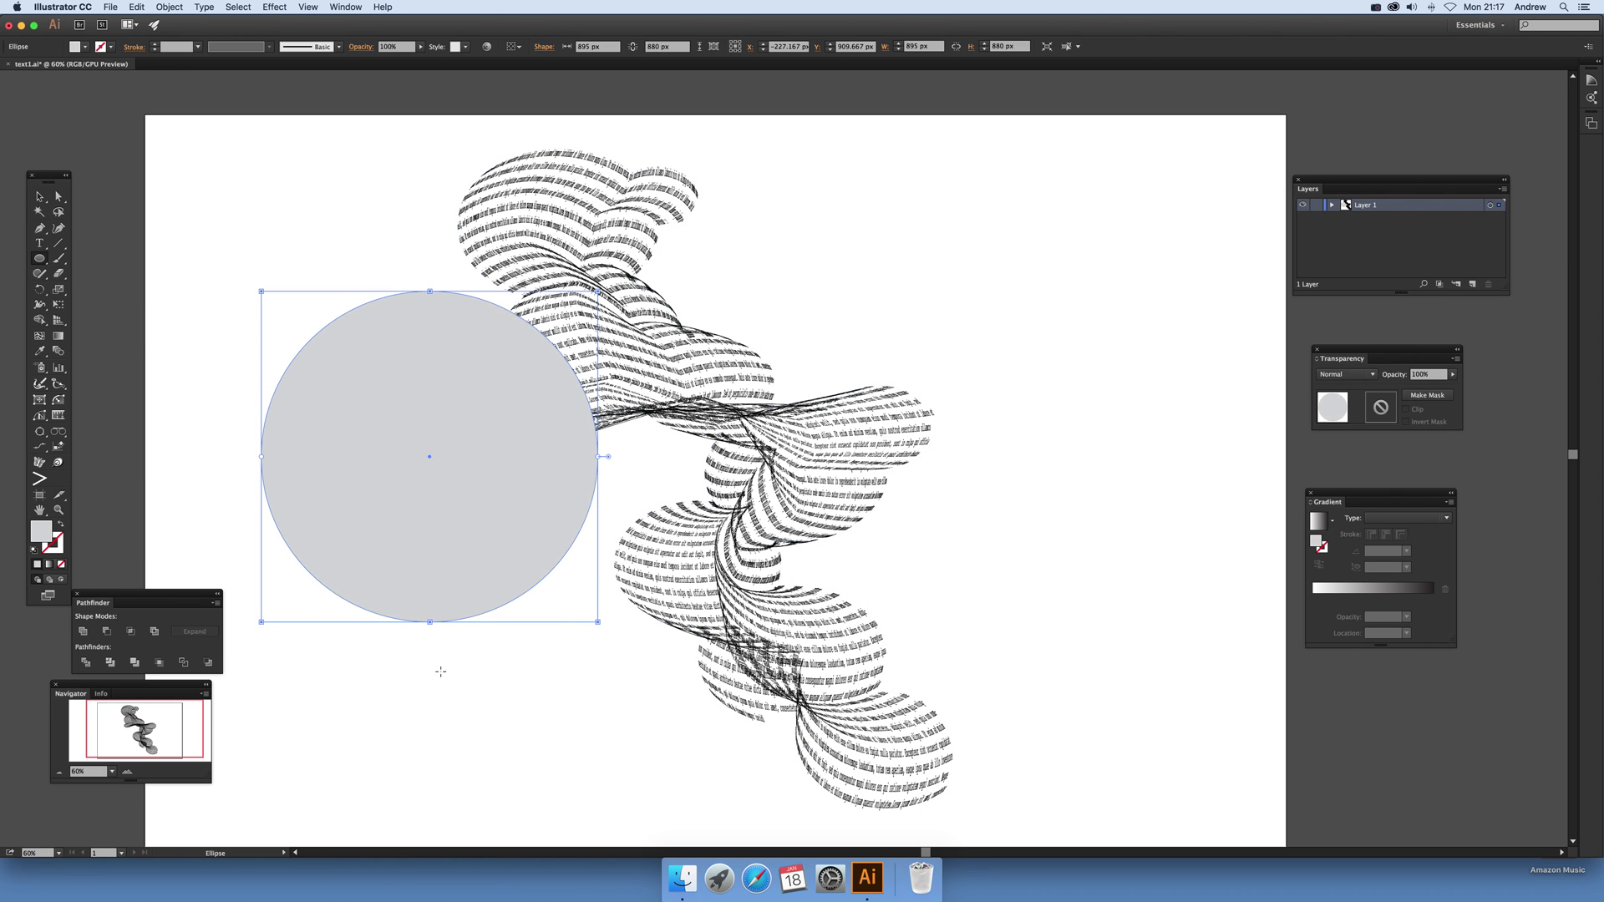
{"action": "left_click_drag", "start_coordinate": [429, 632], "coordinate": [586, 792]}
{"action": "key", "text": "v"}
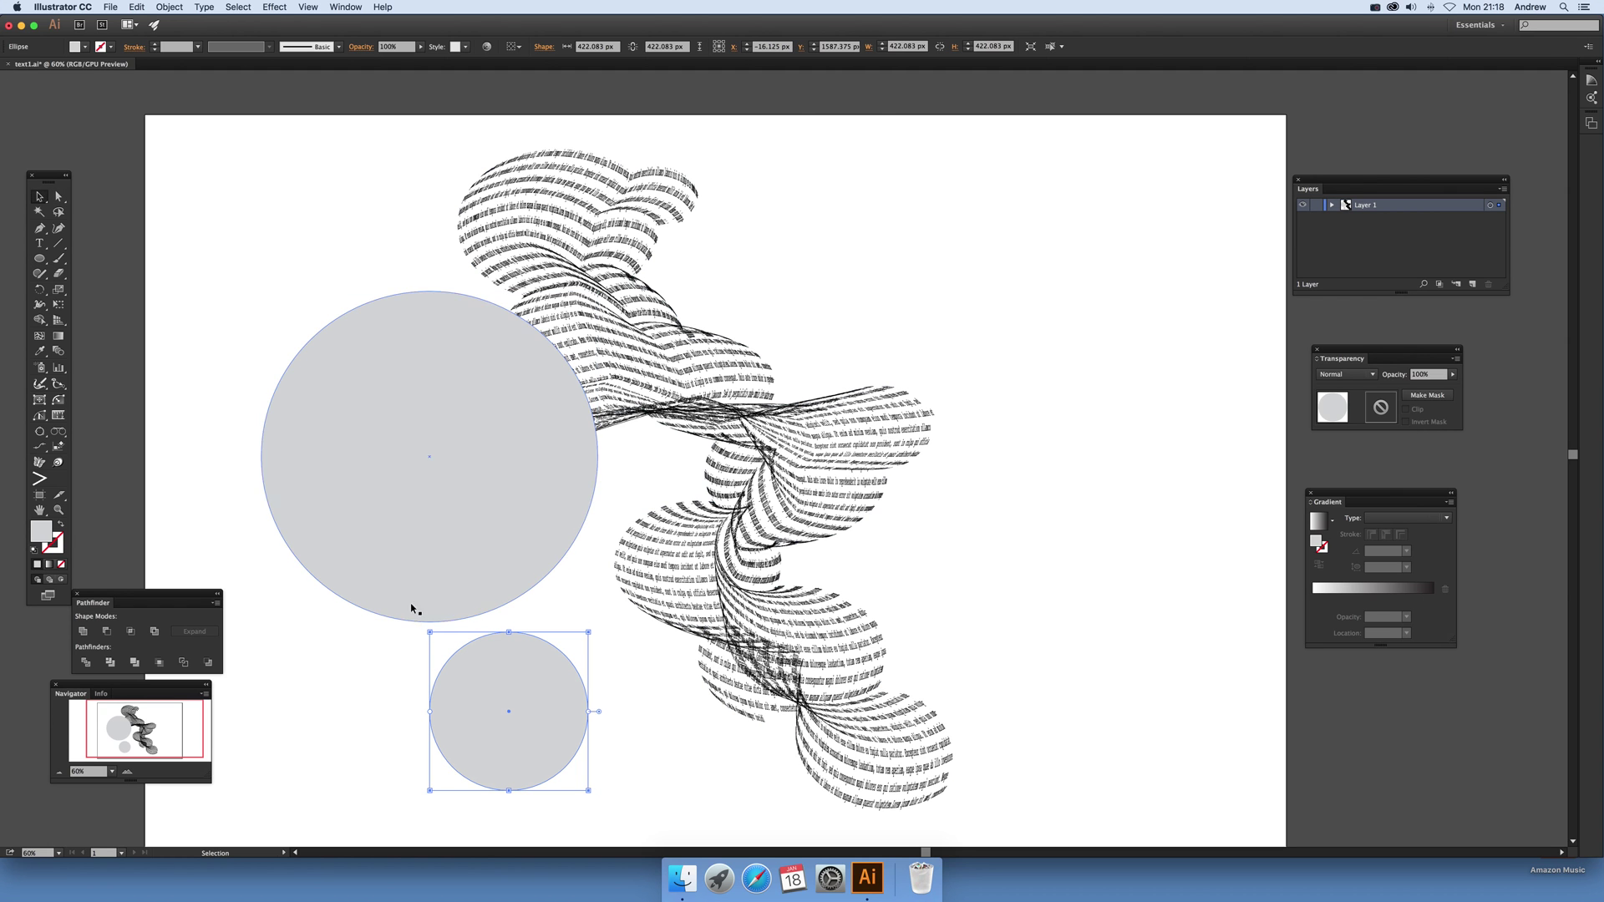
{"action": "left_click_drag", "start_coordinate": [476, 653], "coordinate": [510, 617]}
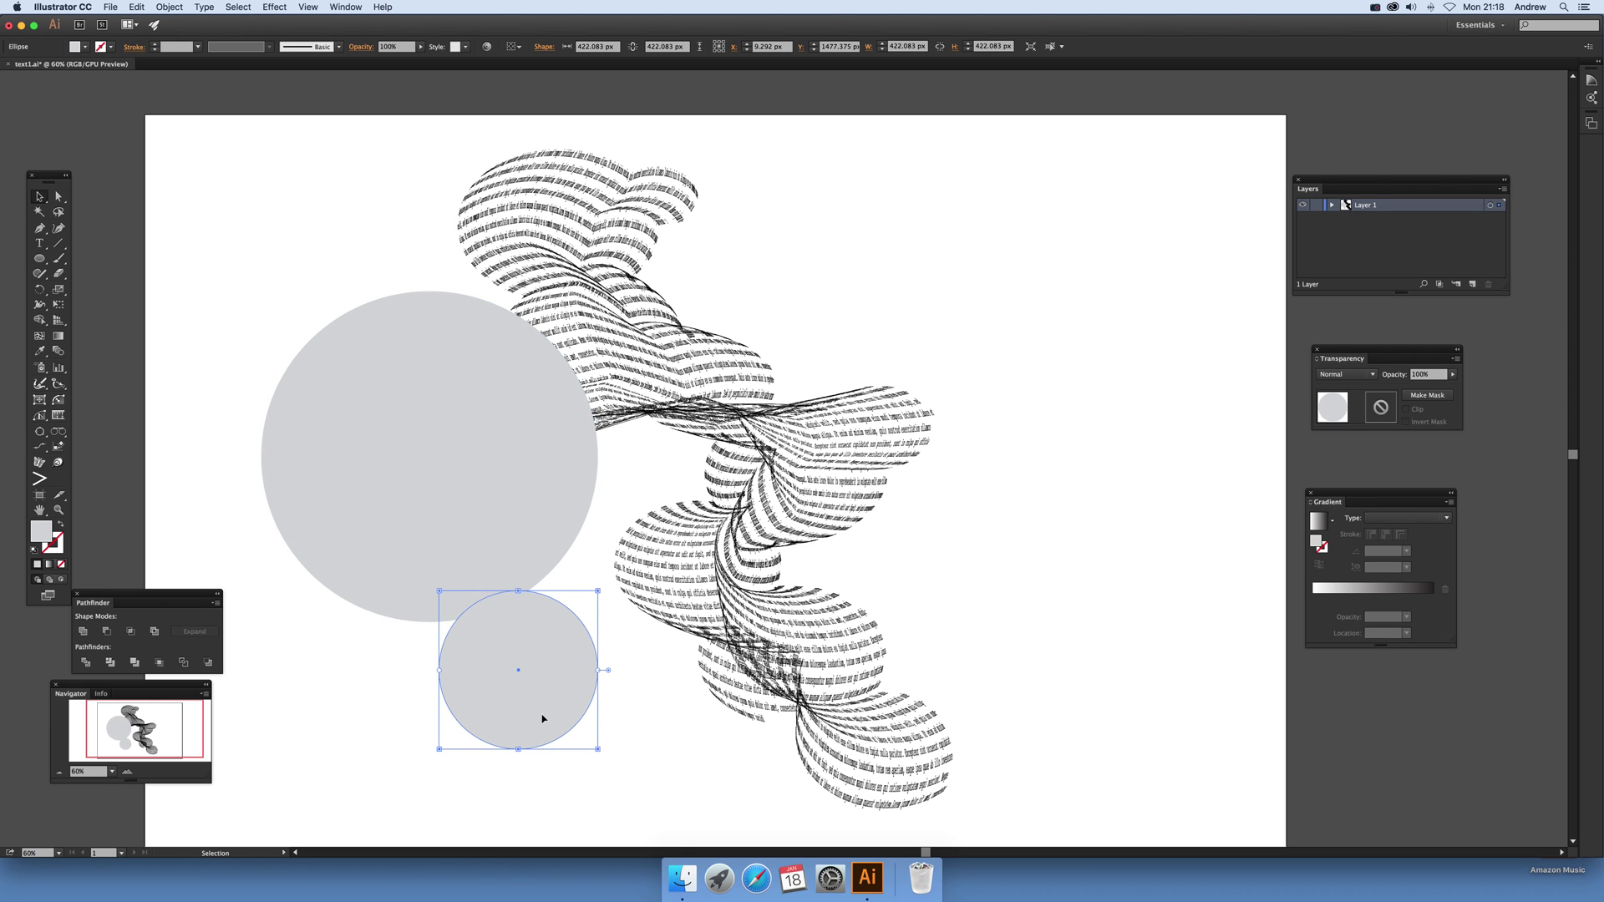
Add two more small circles beside it, then unite all four circles with Pathfinder
{"action": "left_click", "coordinate": [39, 258]}
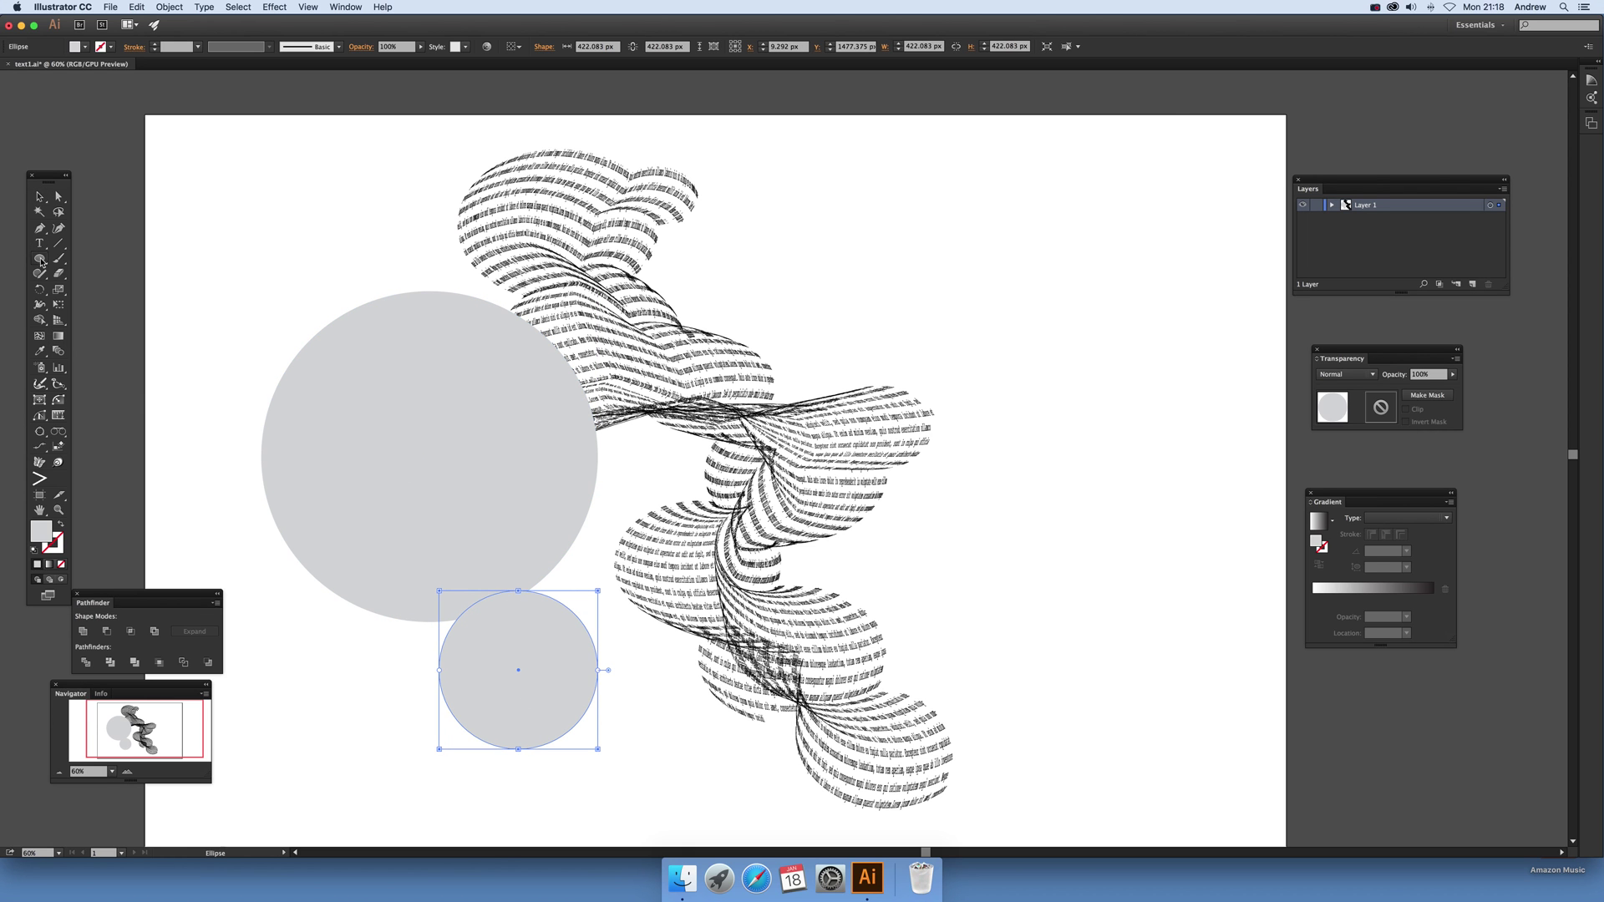
{"action": "left_click_drag", "start_coordinate": [323, 662], "coordinate": [476, 816]}
{"action": "left_click_drag", "start_coordinate": [265, 663], "coordinate": [361, 752]}
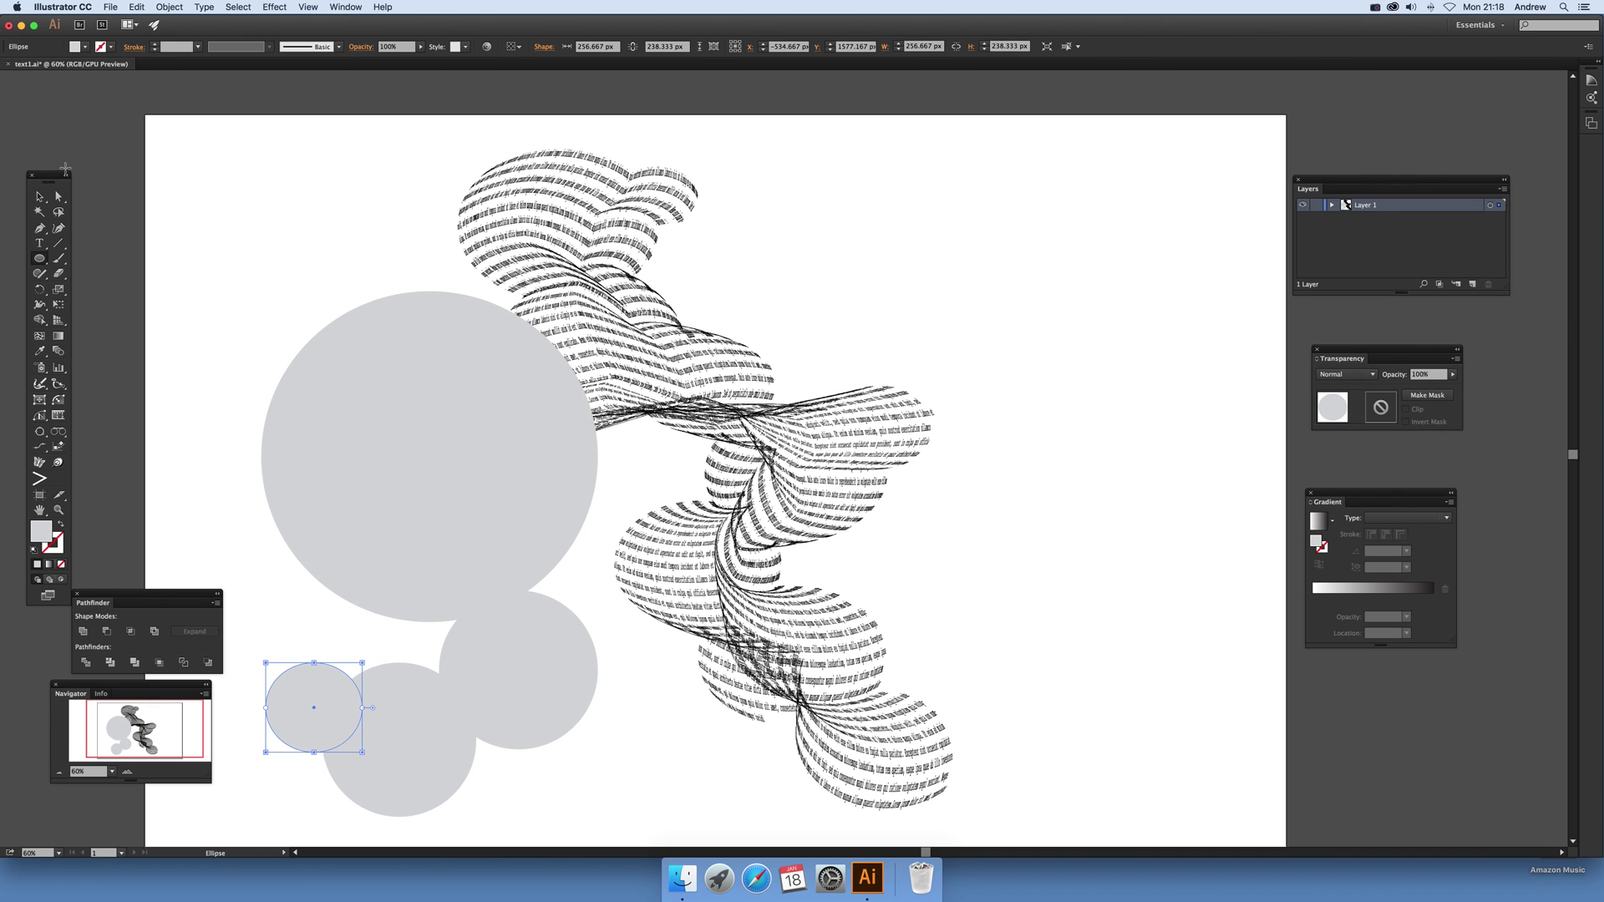
{"action": "left_click", "coordinate": [40, 196]}
{"action": "left_click_drag", "start_coordinate": [270, 278], "coordinate": [451, 728]}
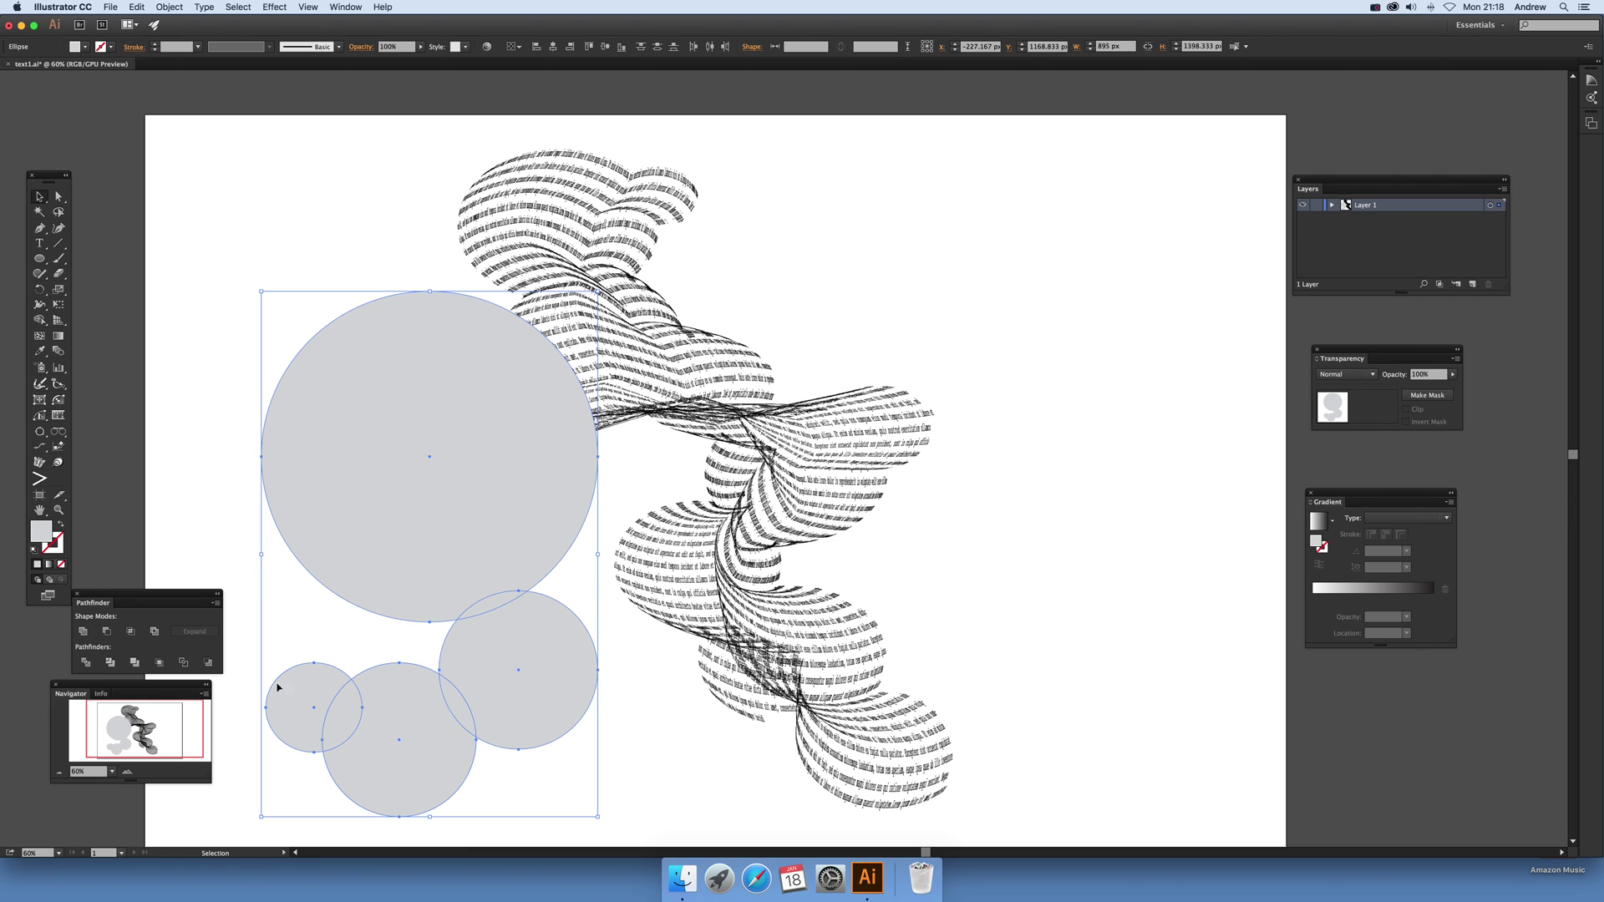
{"action": "left_click", "coordinate": [82, 632]}
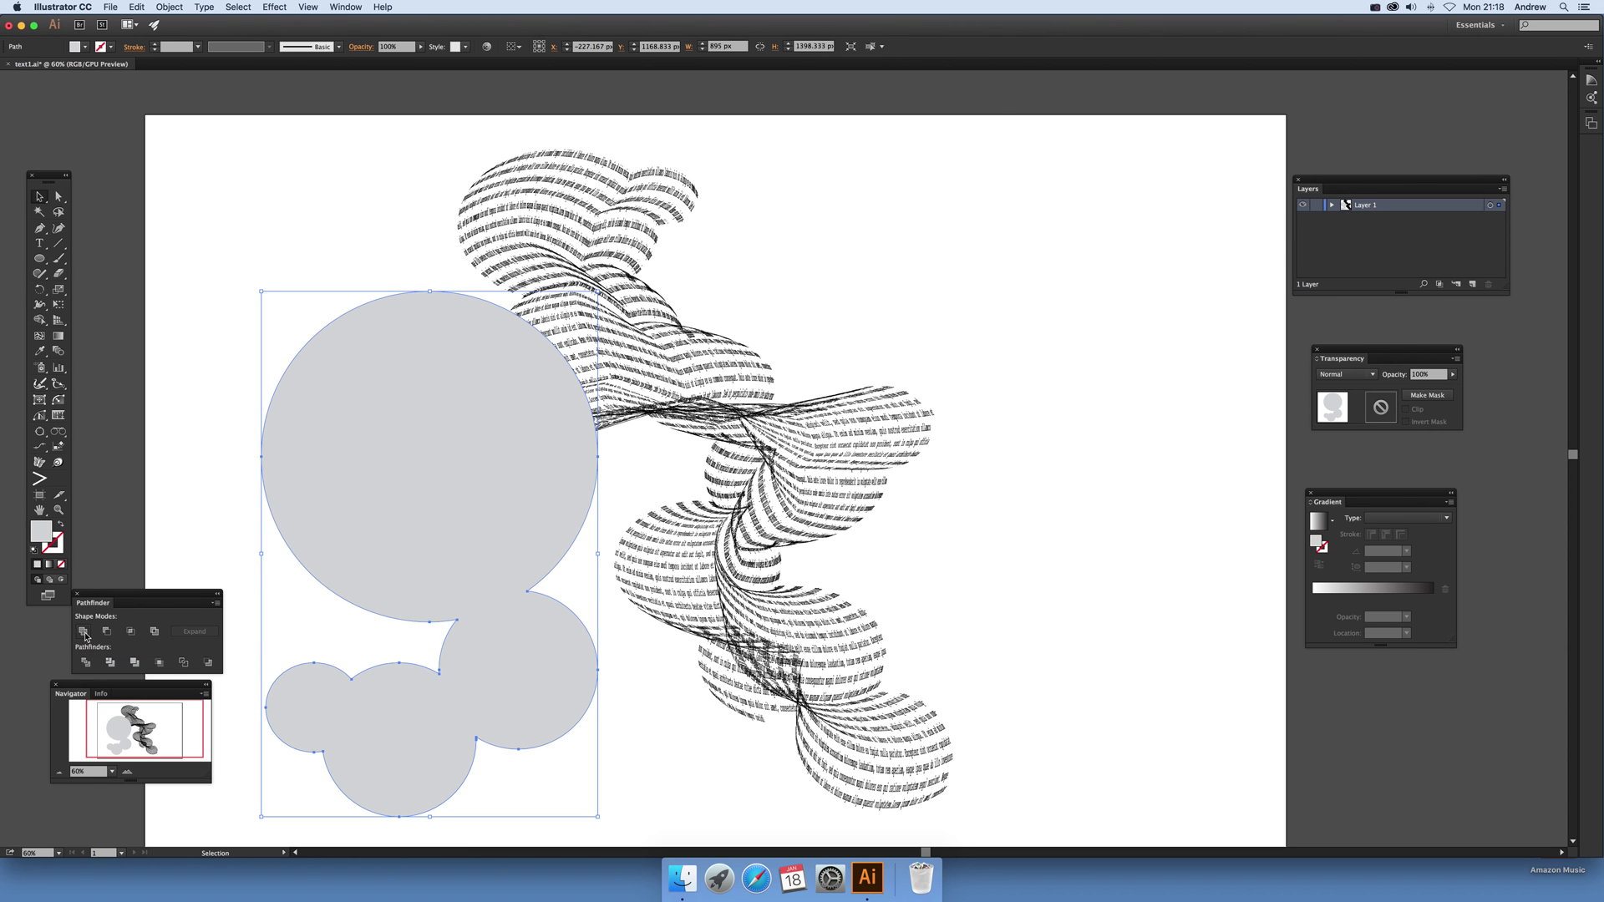
Select the grey blob with the striped text artwork and envelope the text into the blob with Make with Top Object
{"action": "left_click_drag", "start_coordinate": [376, 217], "coordinate": [762, 326]}
{"action": "left_click", "coordinate": [171, 7]}
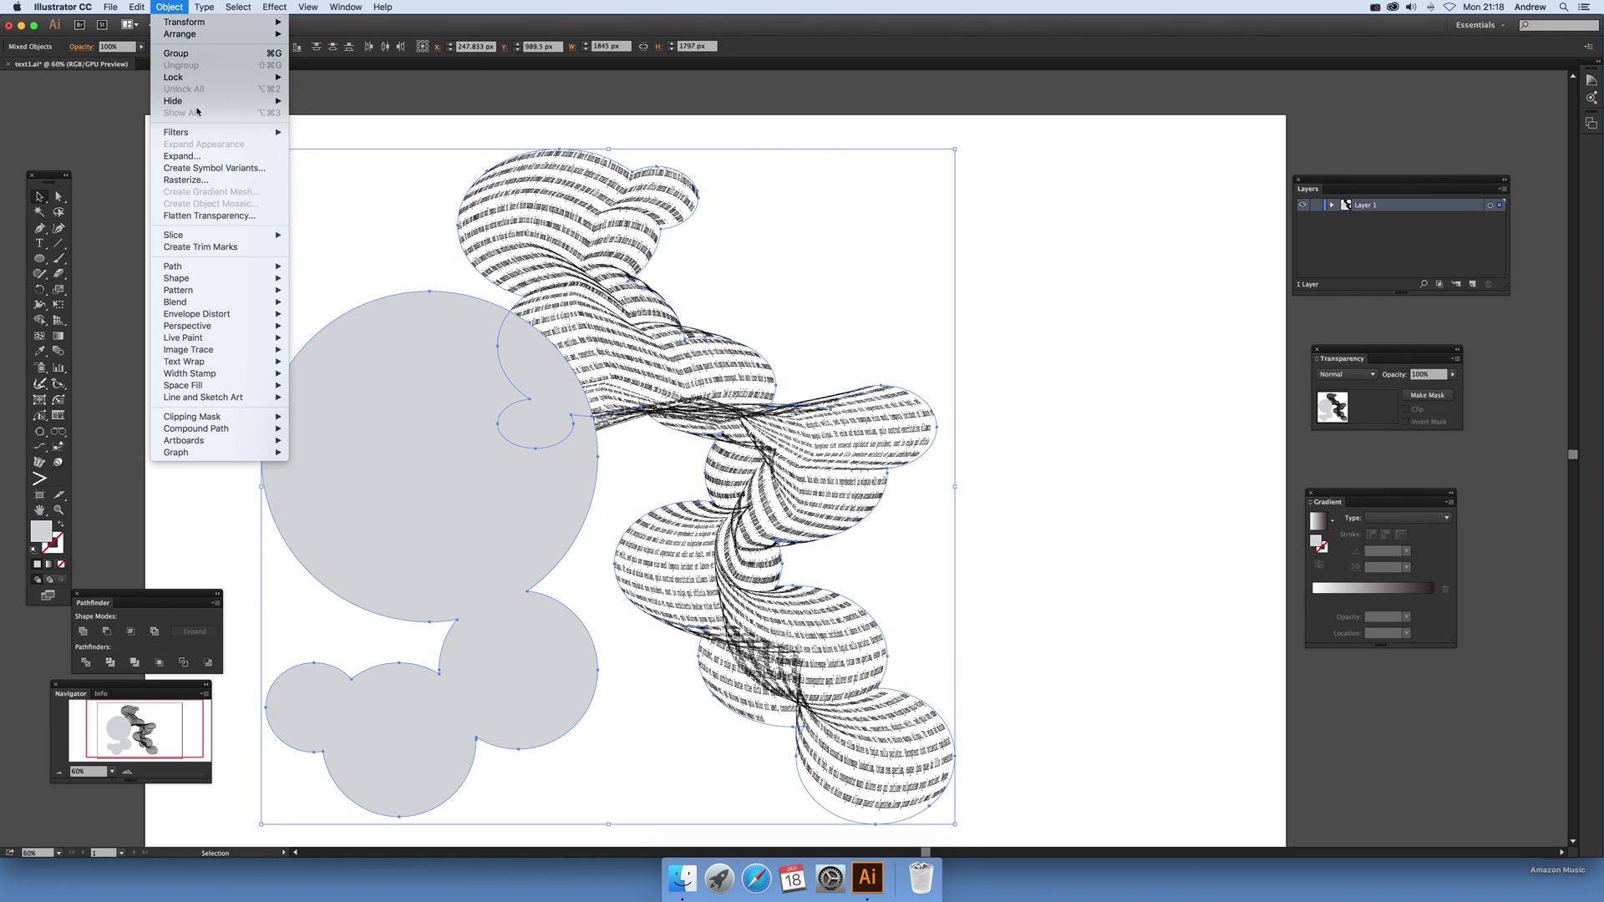
{"action": "mouse_move", "coordinate": [198, 271]}
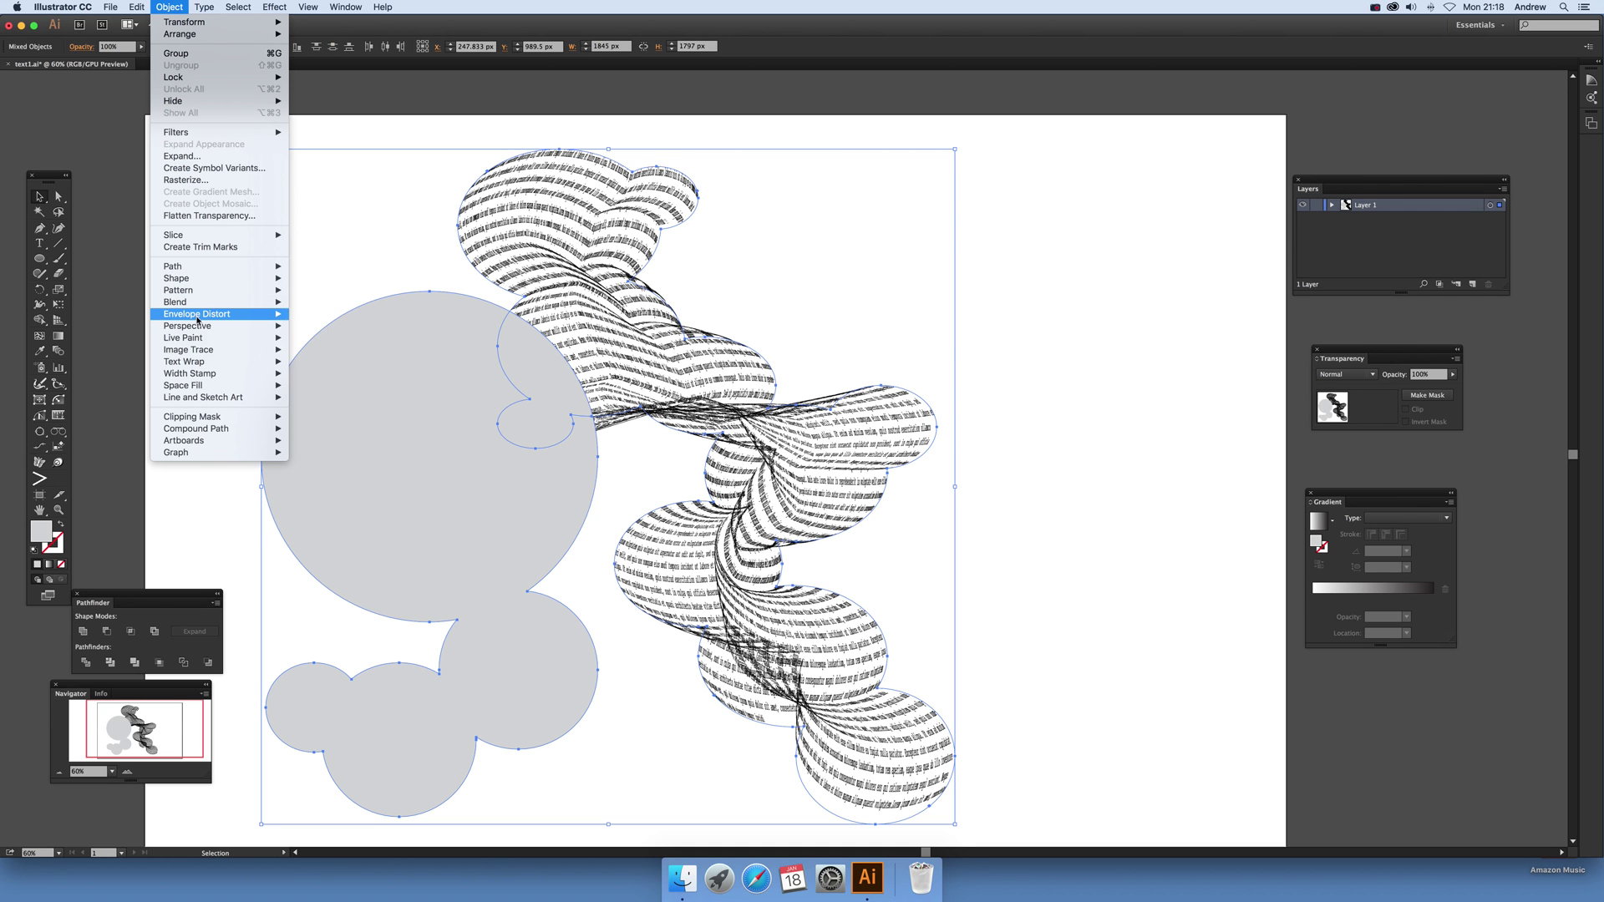
{"action": "mouse_move", "coordinate": [205, 314]}
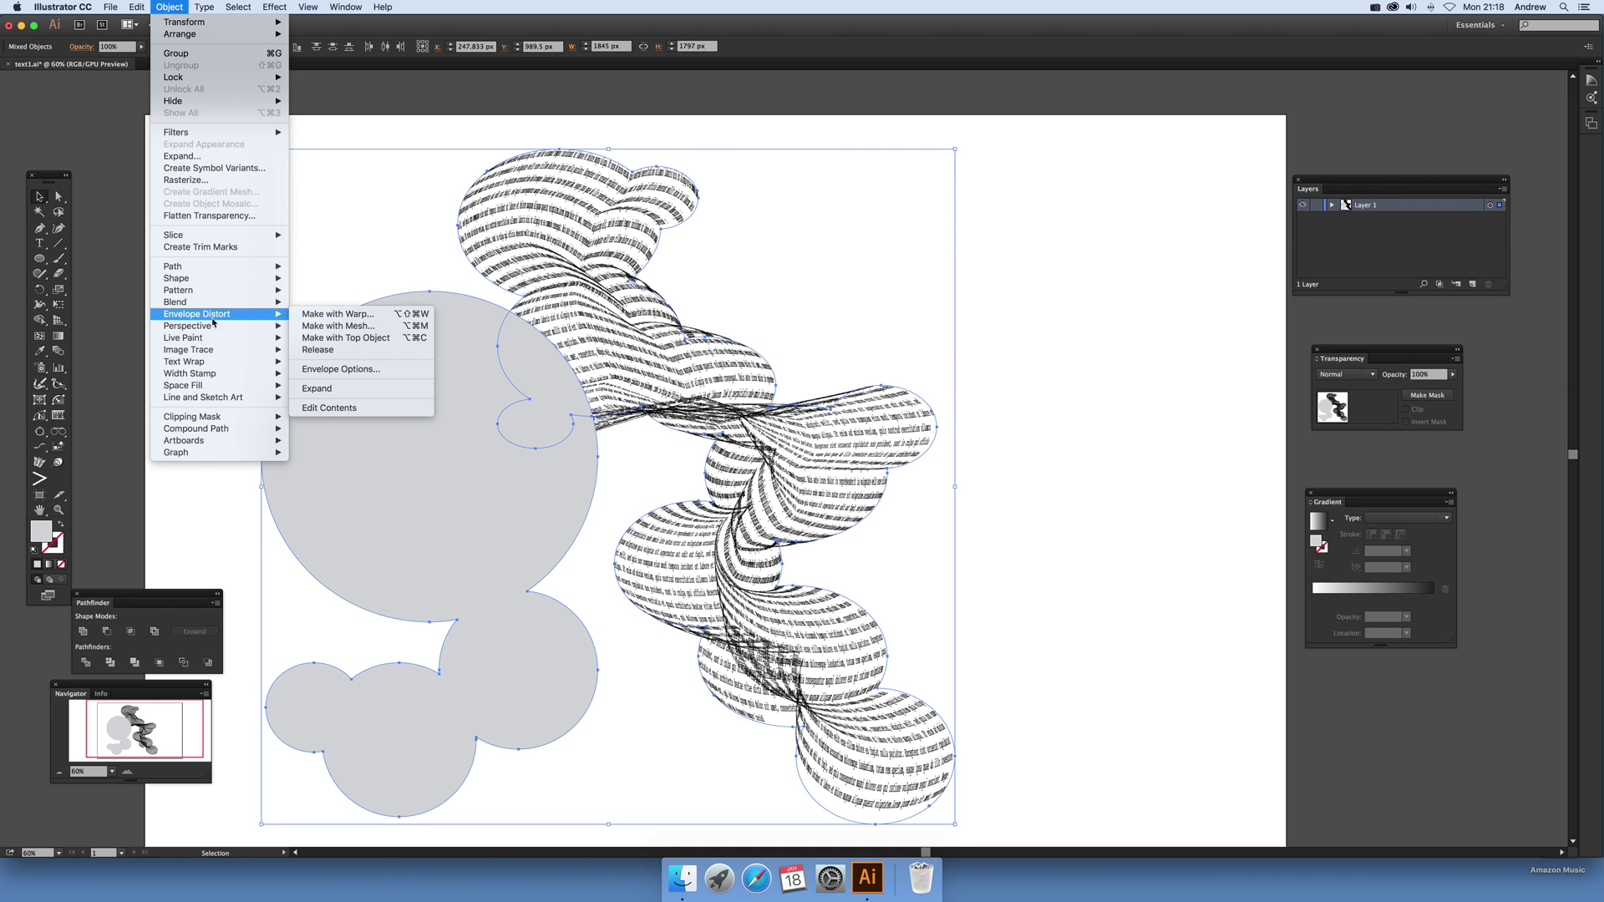
{"action": "left_click", "coordinate": [343, 338]}
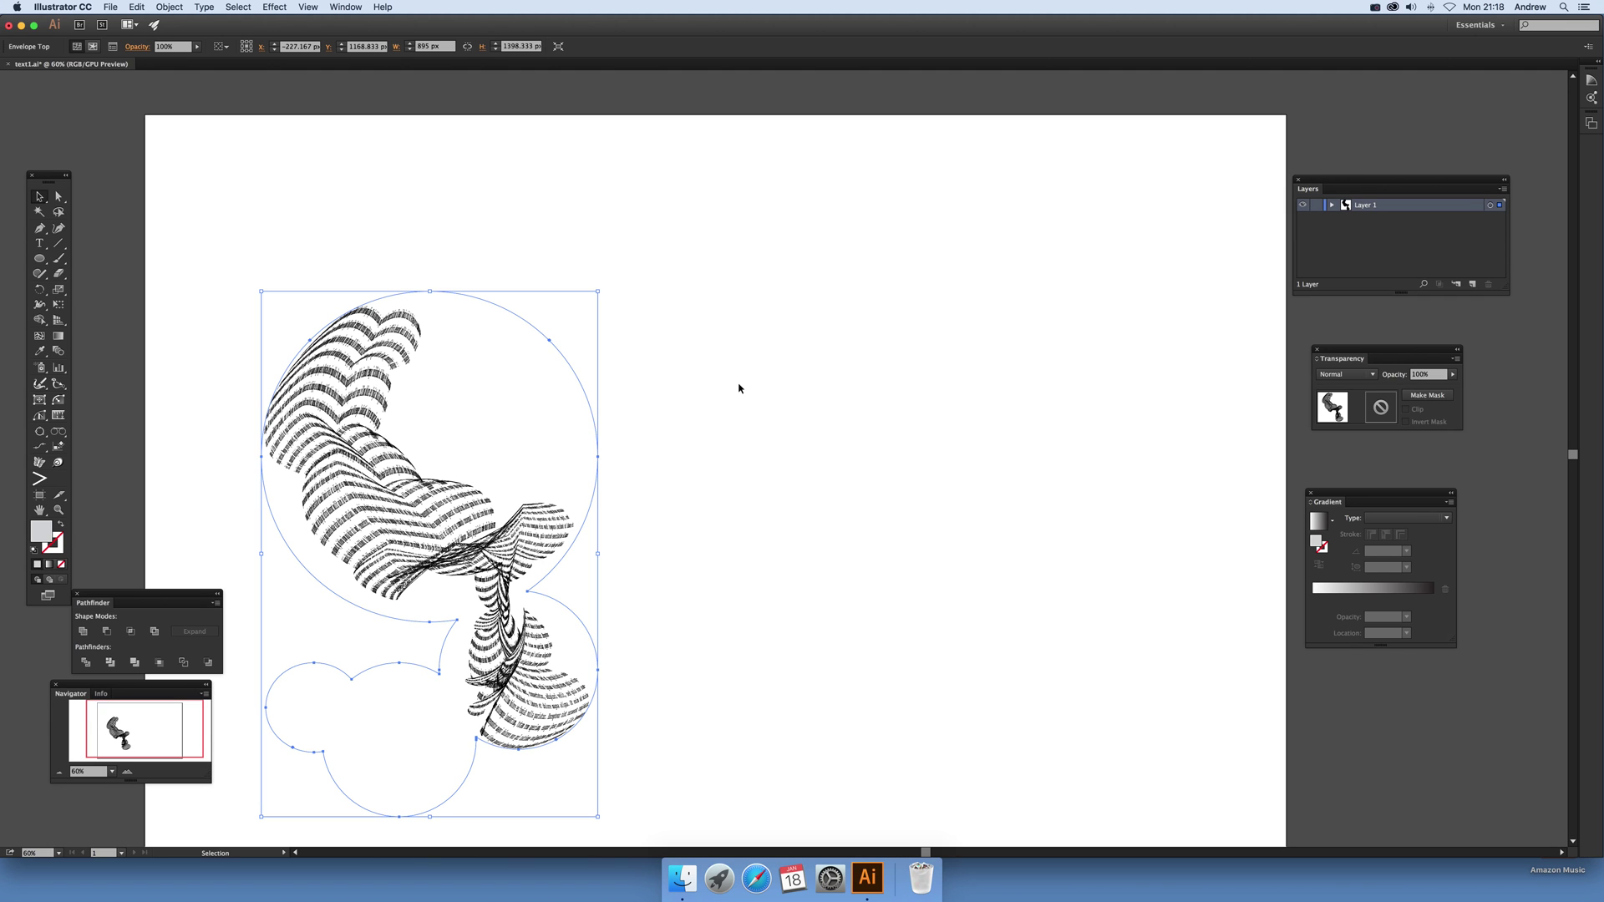
Expand the envelope-distorted text into ordinary vector paths via Object > Envelope Distort > Expand
{"action": "left_click", "coordinate": [168, 7]}
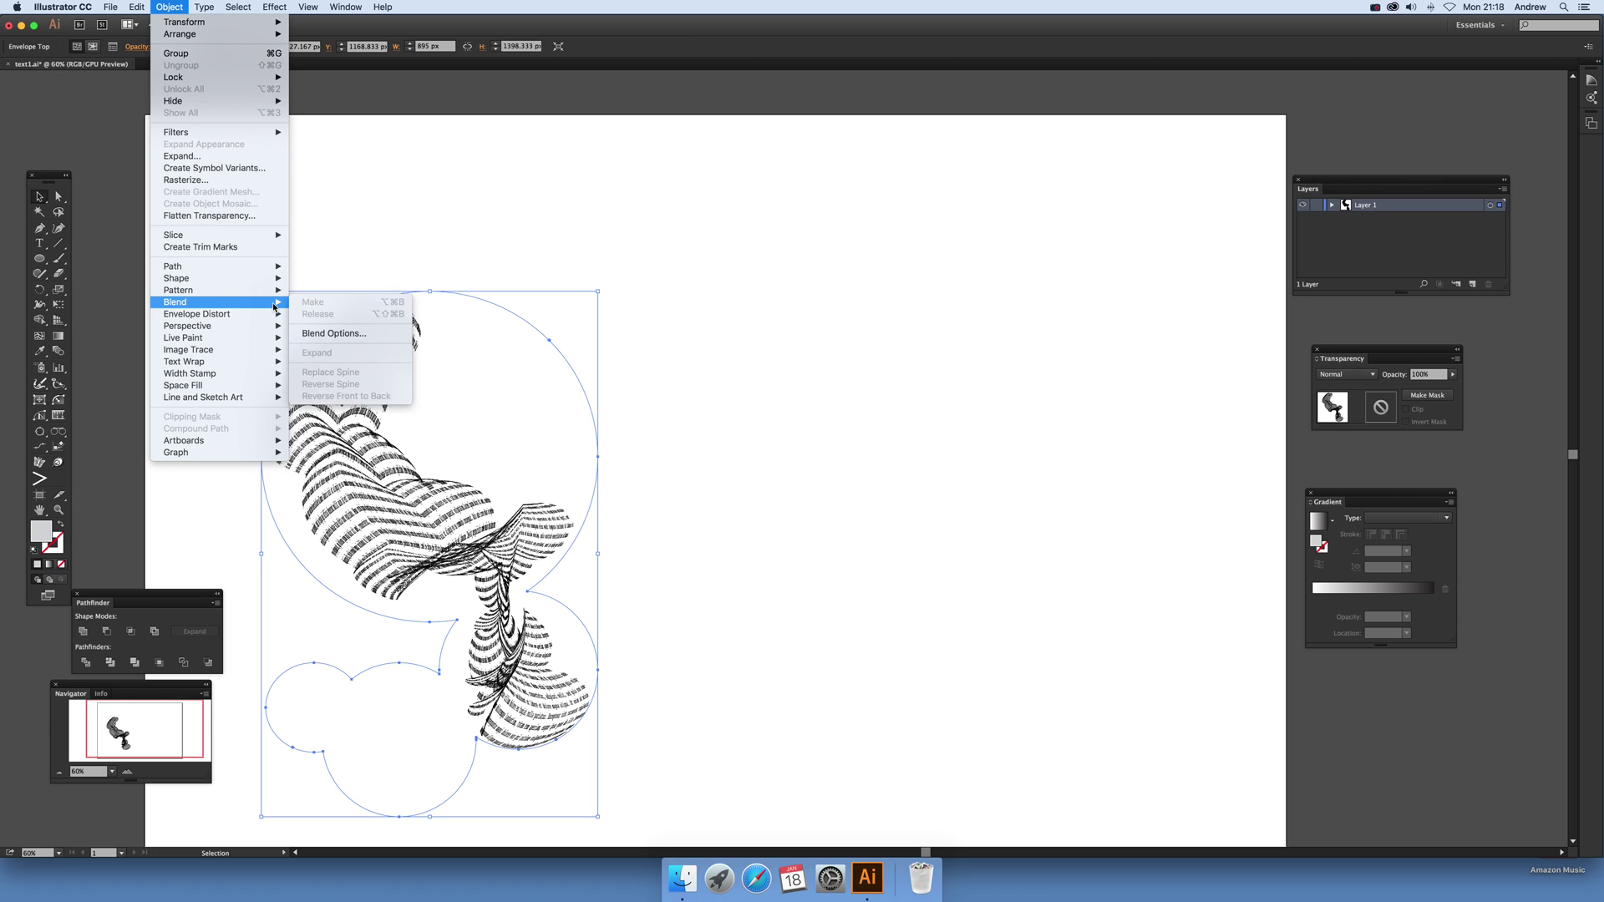
{"action": "mouse_move", "coordinate": [269, 320]}
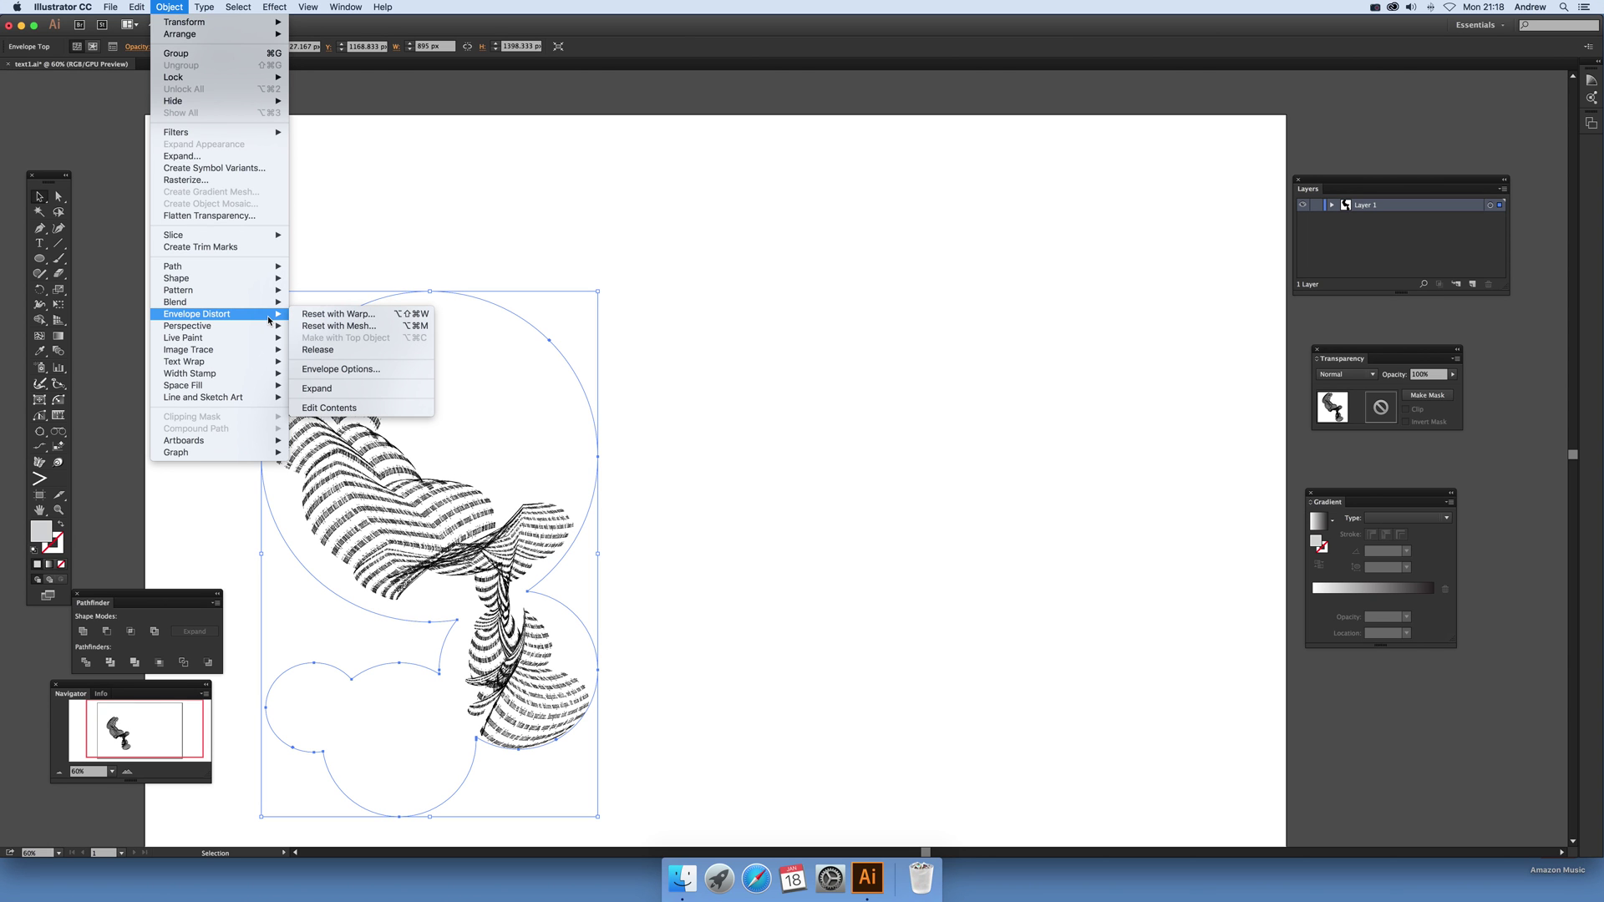
{"action": "left_click", "coordinate": [324, 390]}
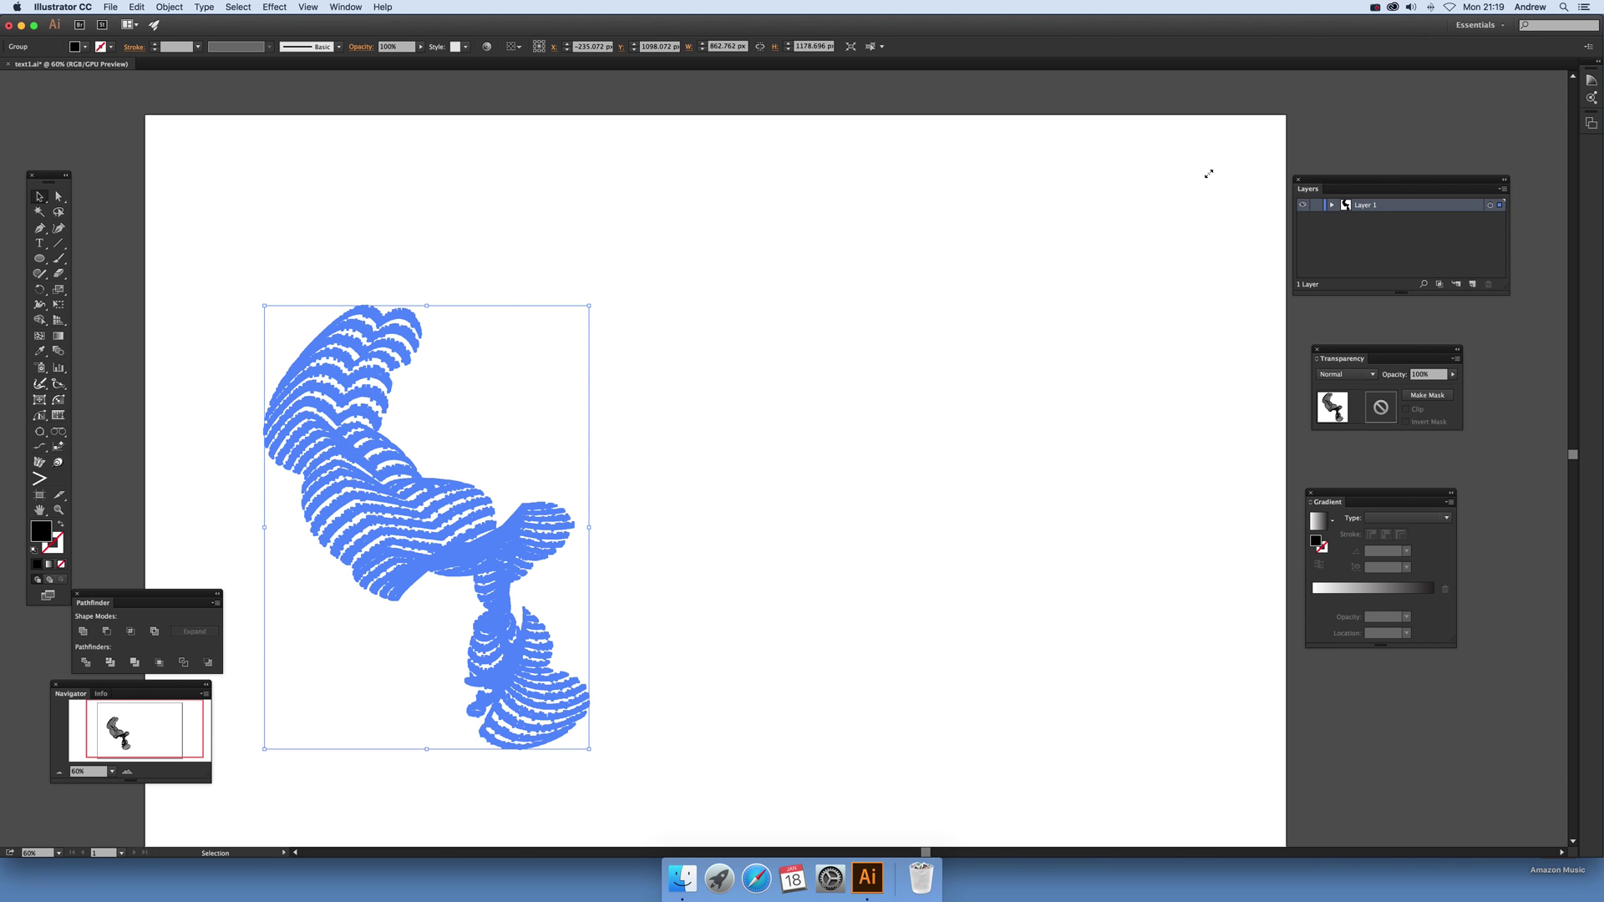
Enlarge the expanded wavy text artwork to about 2506.787 × 1536.087 px across the artboard
{"action": "left_click_drag", "start_coordinate": [1207, 173], "coordinate": [1207, 173]}
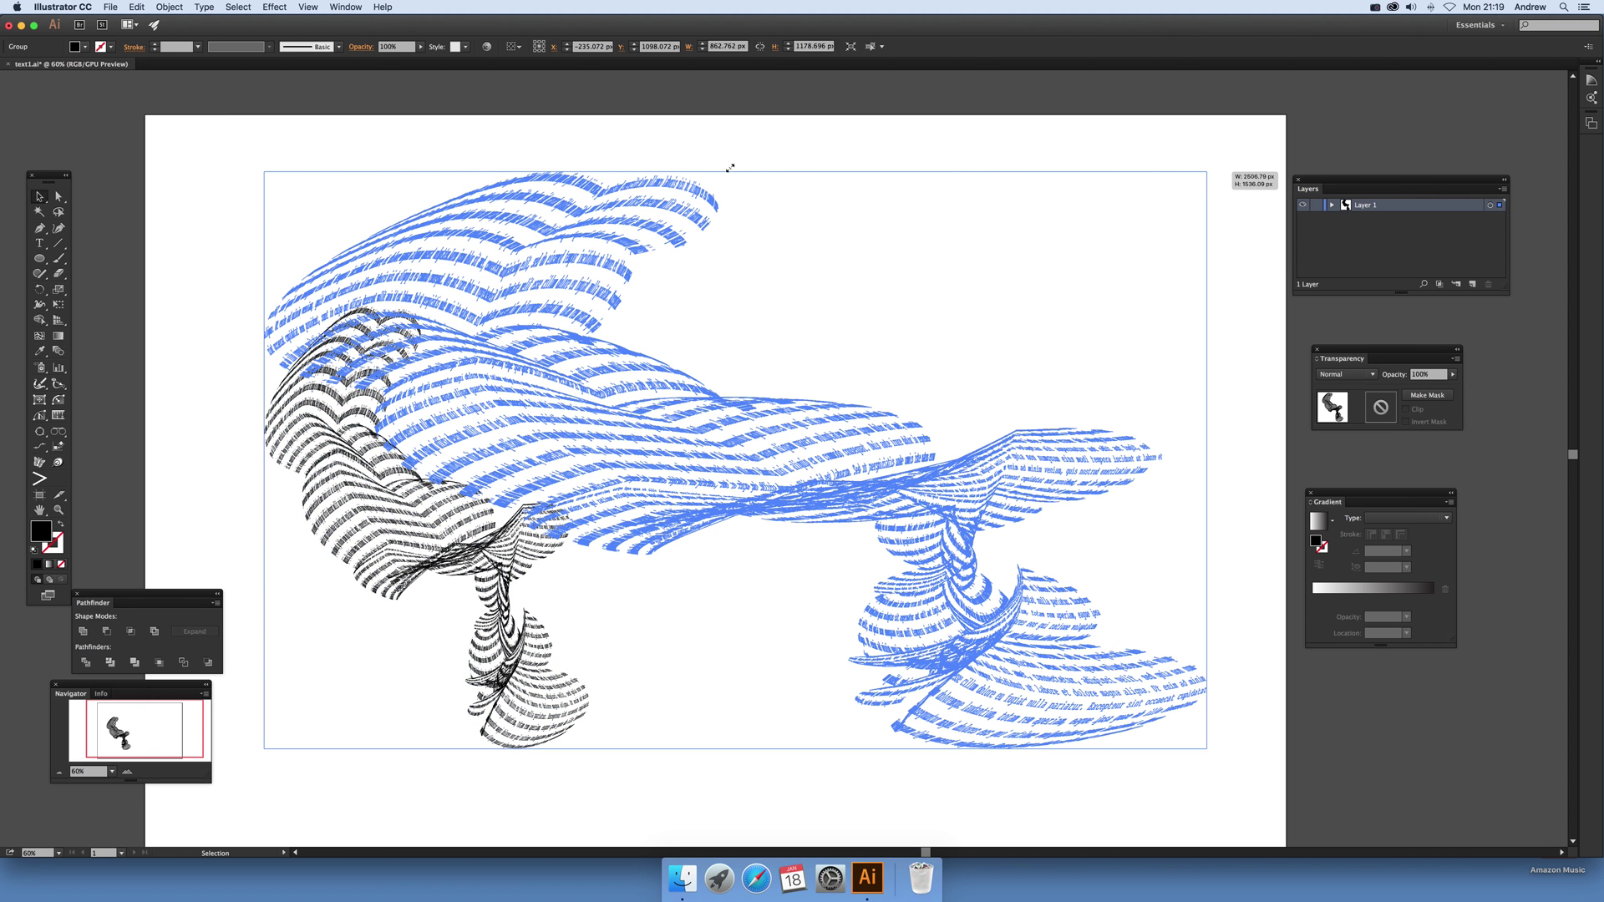
{"action": "left_click_drag", "start_coordinate": [730, 168], "coordinate": [730, 168]}
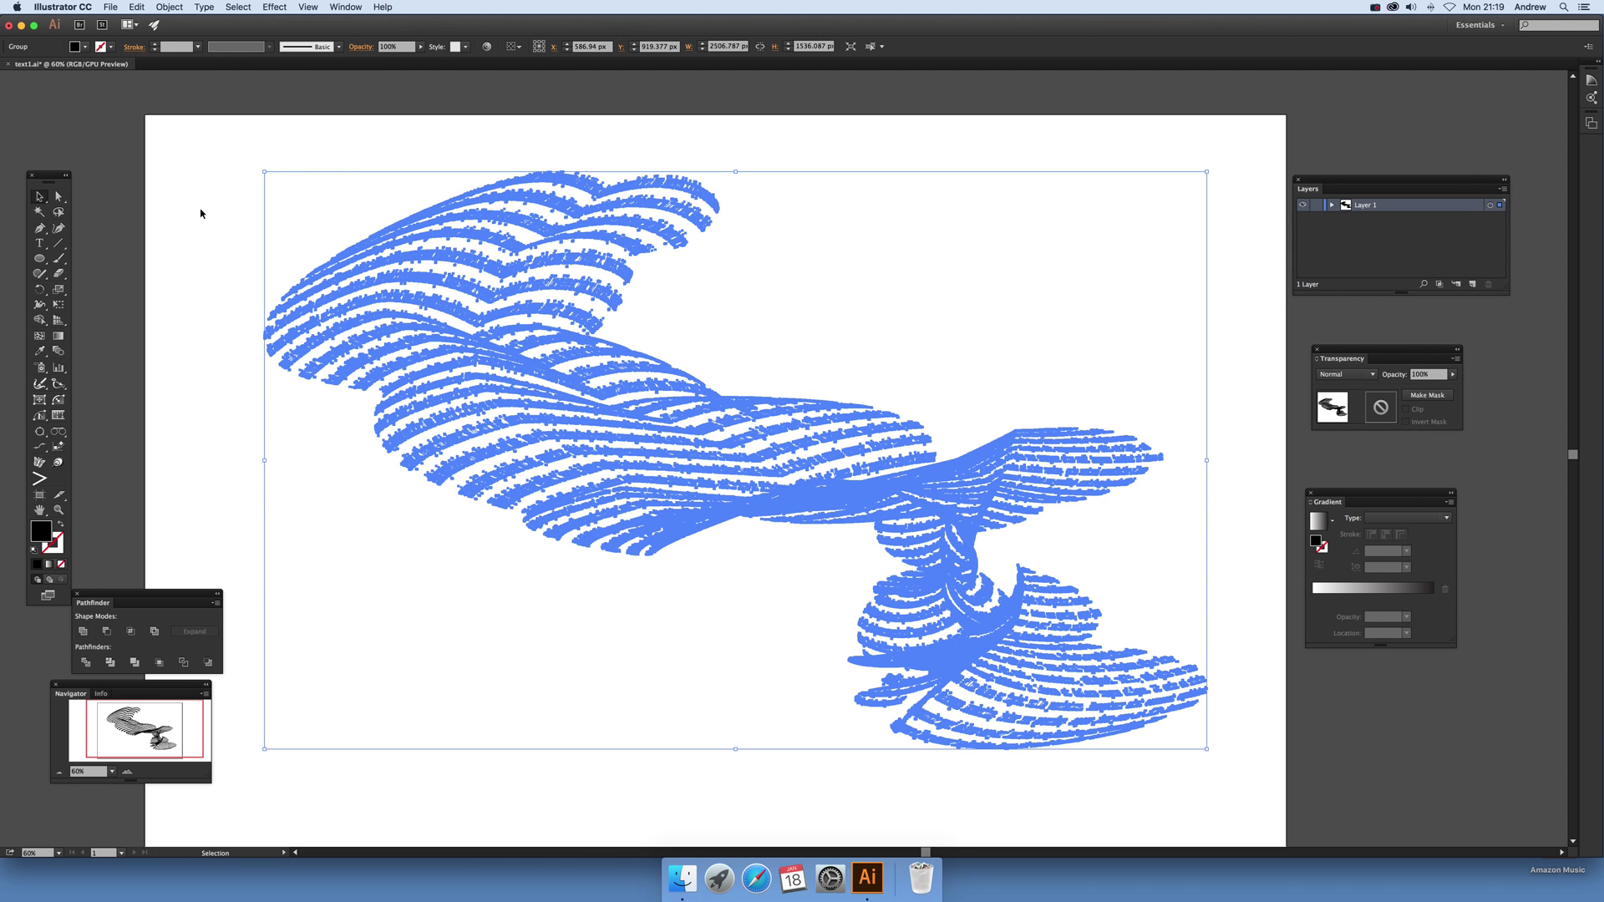
{"action": "left_click", "coordinate": [201, 213]}
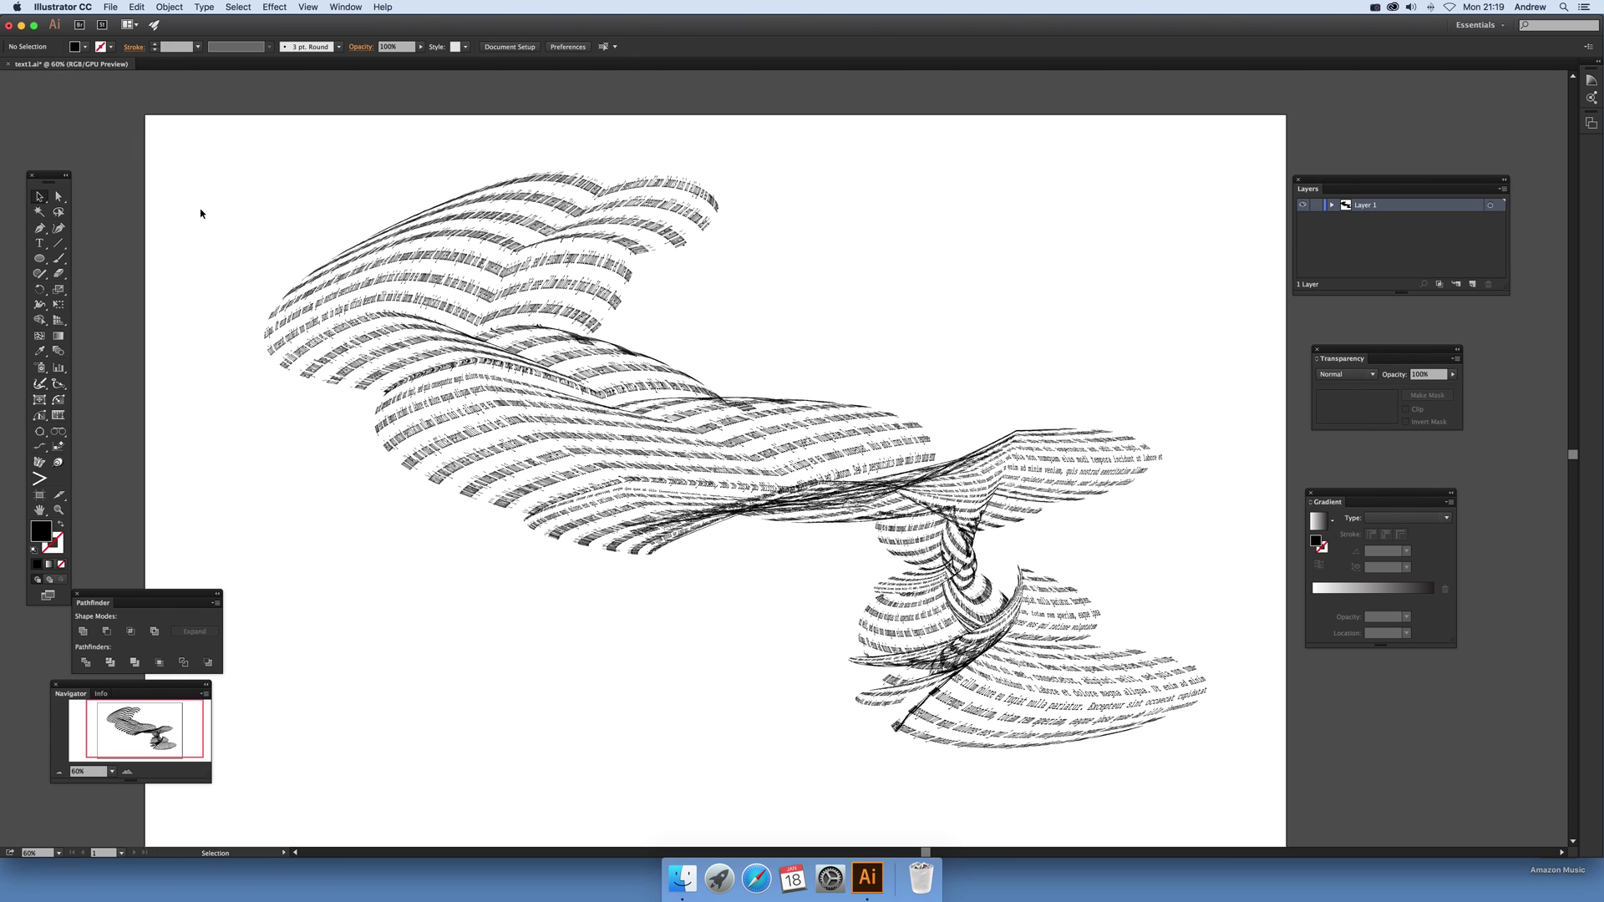